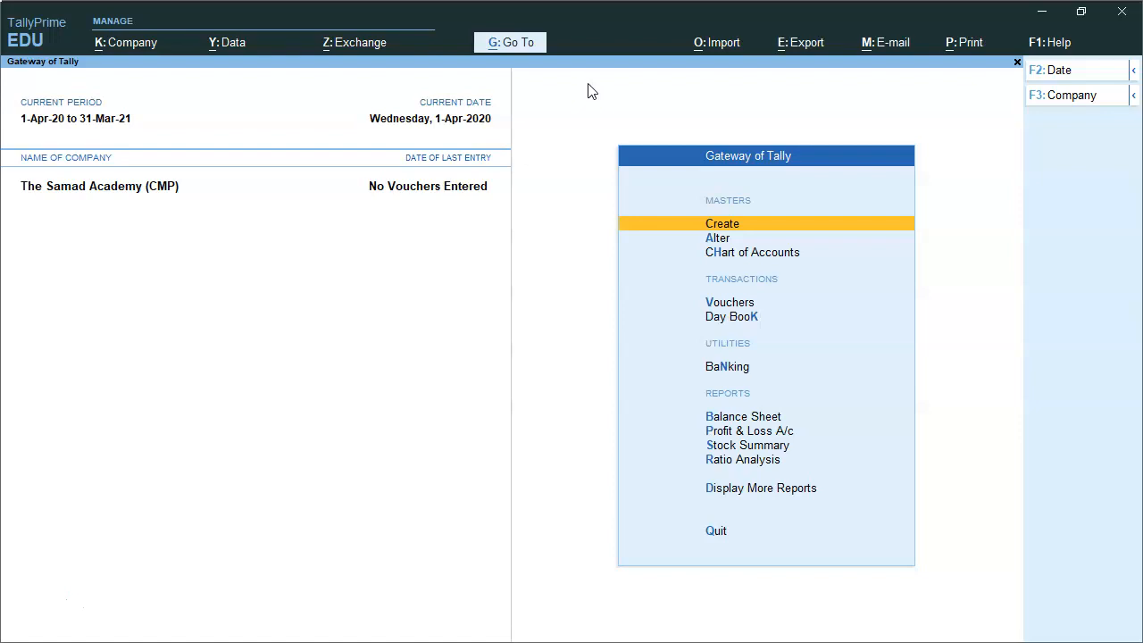
Open voucher entry from Gateway of Tally, landing on a blank Payment voucher No. 1
key("Down")
key("Down")
key("Down")
key("Return")
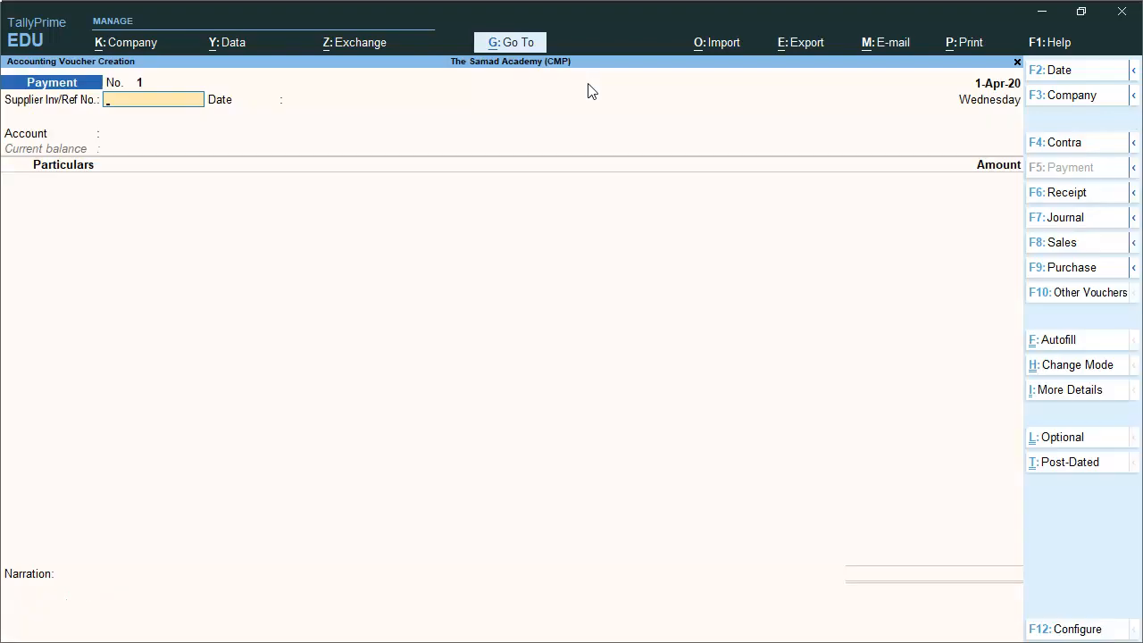
Switch to a Purchase voucher in Item Invoice mode
left_click(1091, 267)
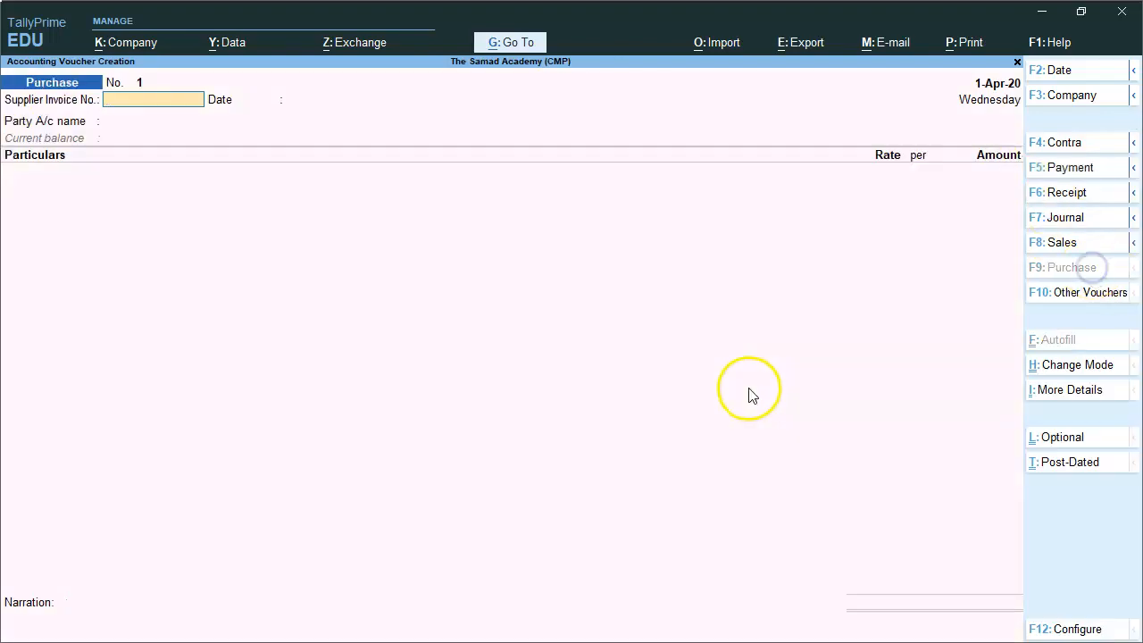
left_click(1077, 366)
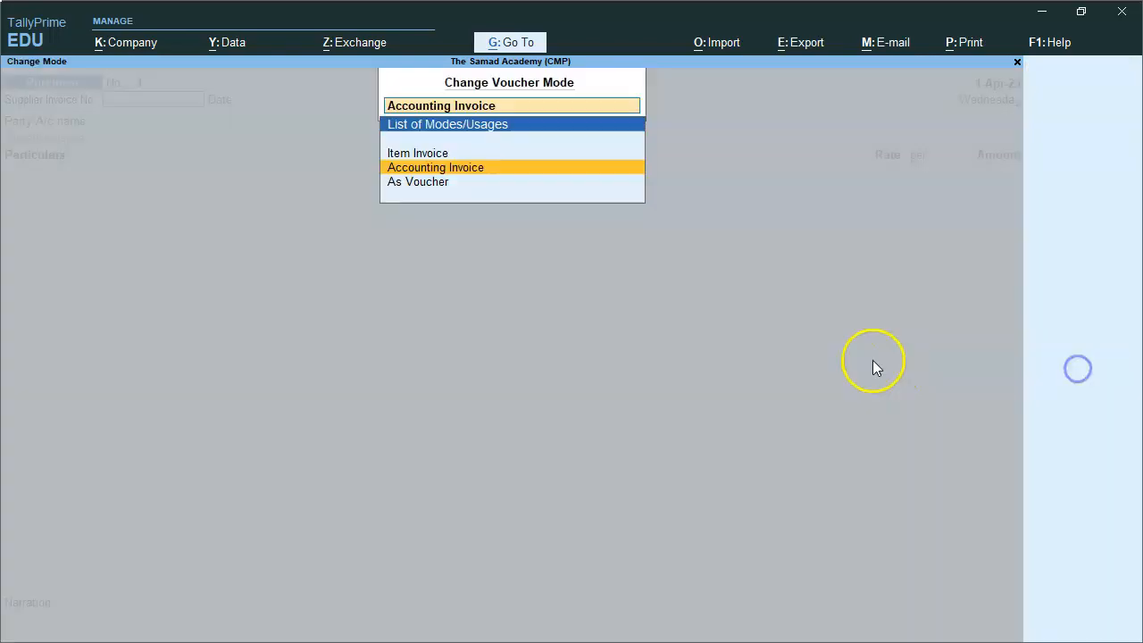
left_click(409, 155)
Enter supplier invoice 0001 dated 1-Apr-20, party Creditor, purchase ledger Purchase Account
type("0001")
key("Return")
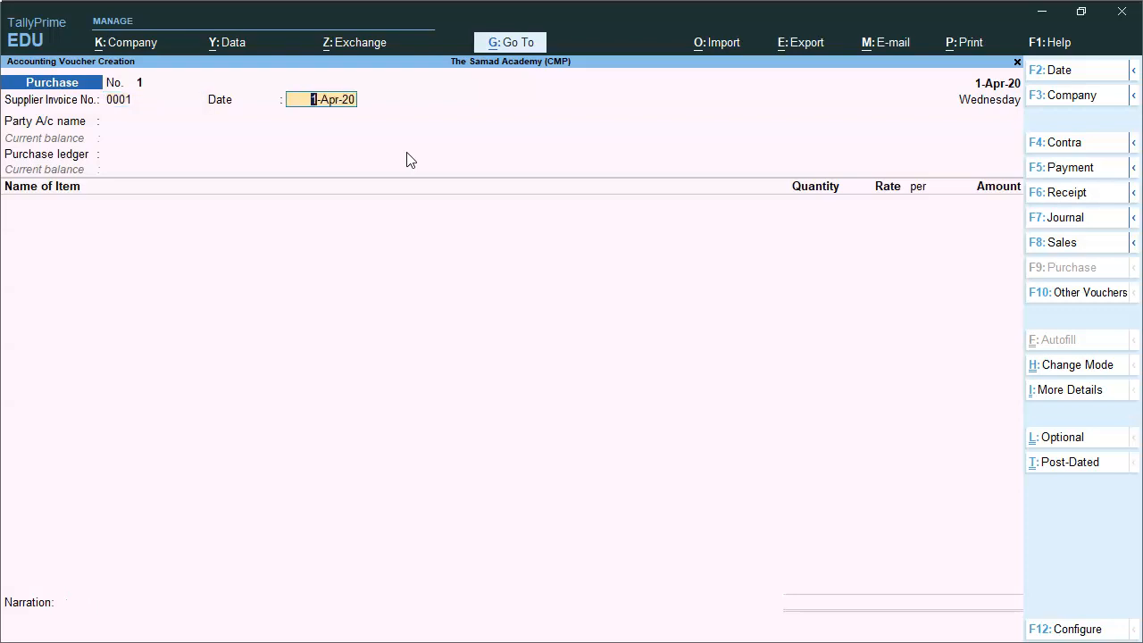
key("Return")
key("Down")
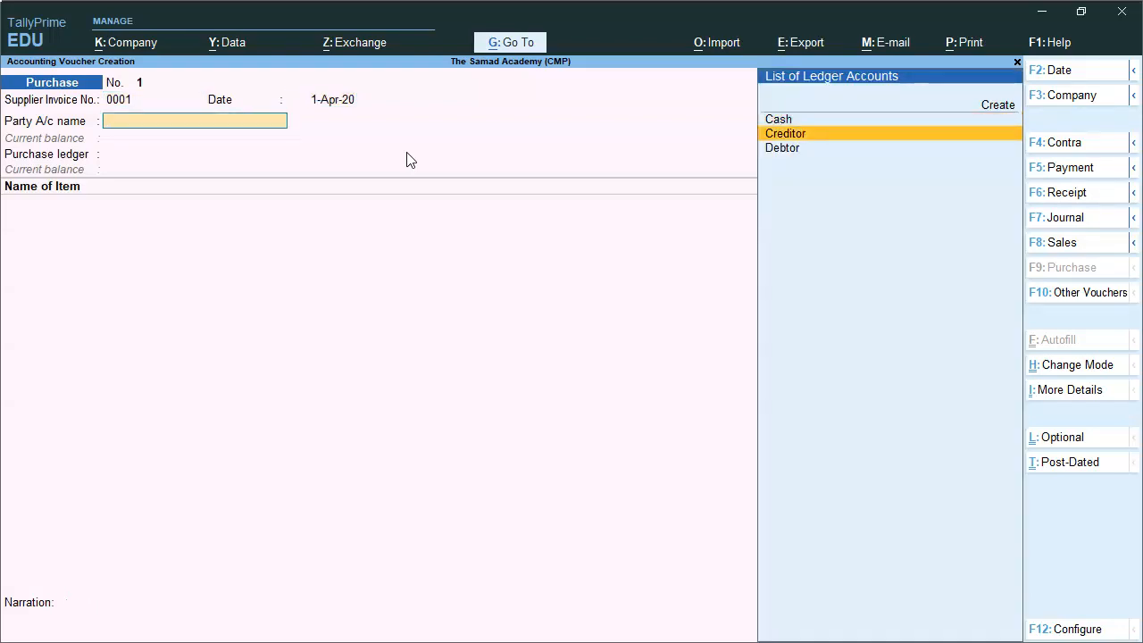
key("Return")
key("Return")
key("Return")
key("Return")
key("Return")
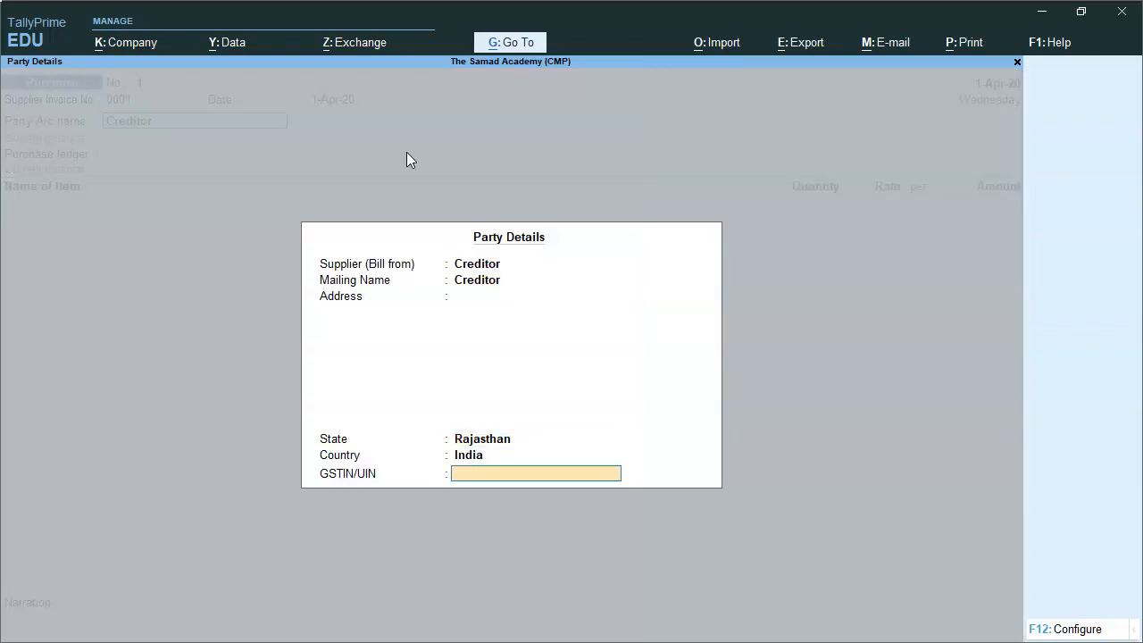
key("Return")
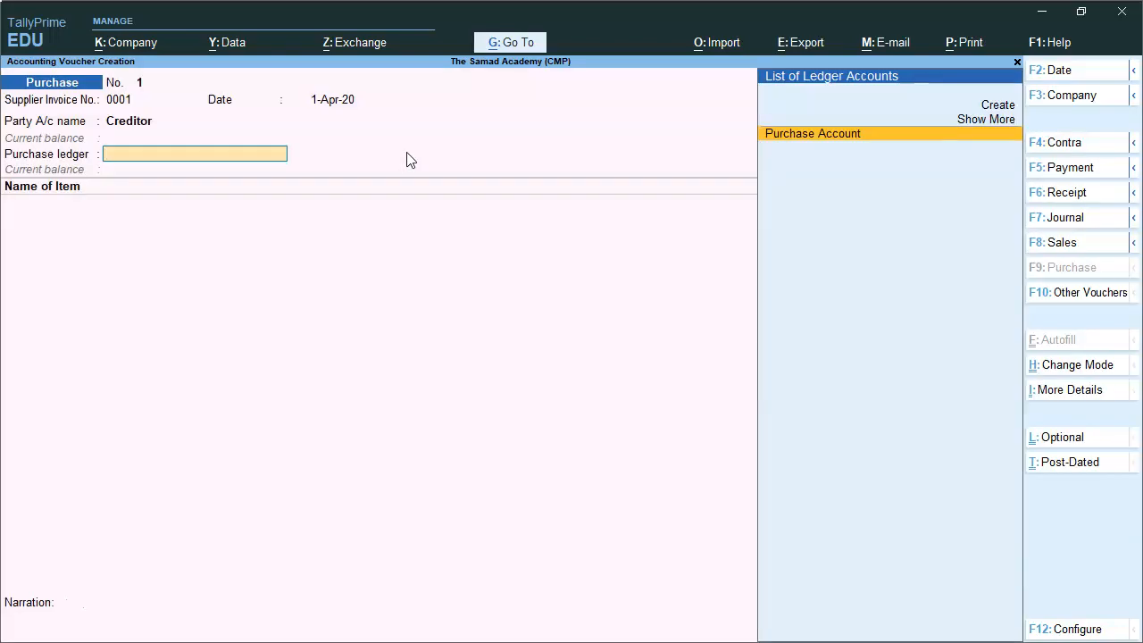
key("Return")
key("Return")
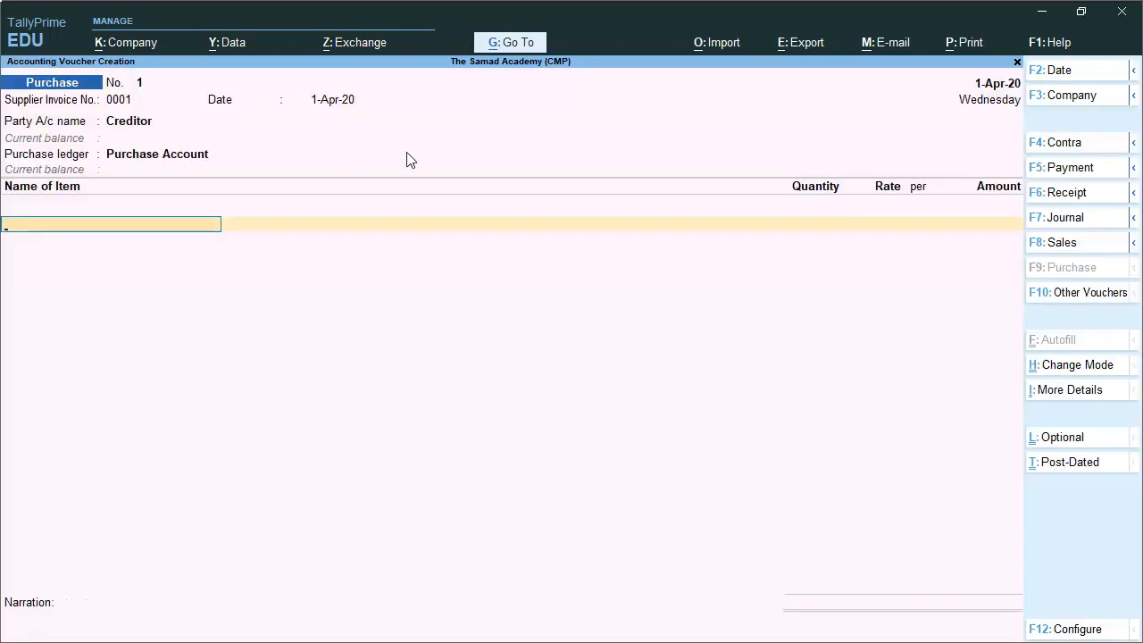
key("BackSpace")
key("Return")
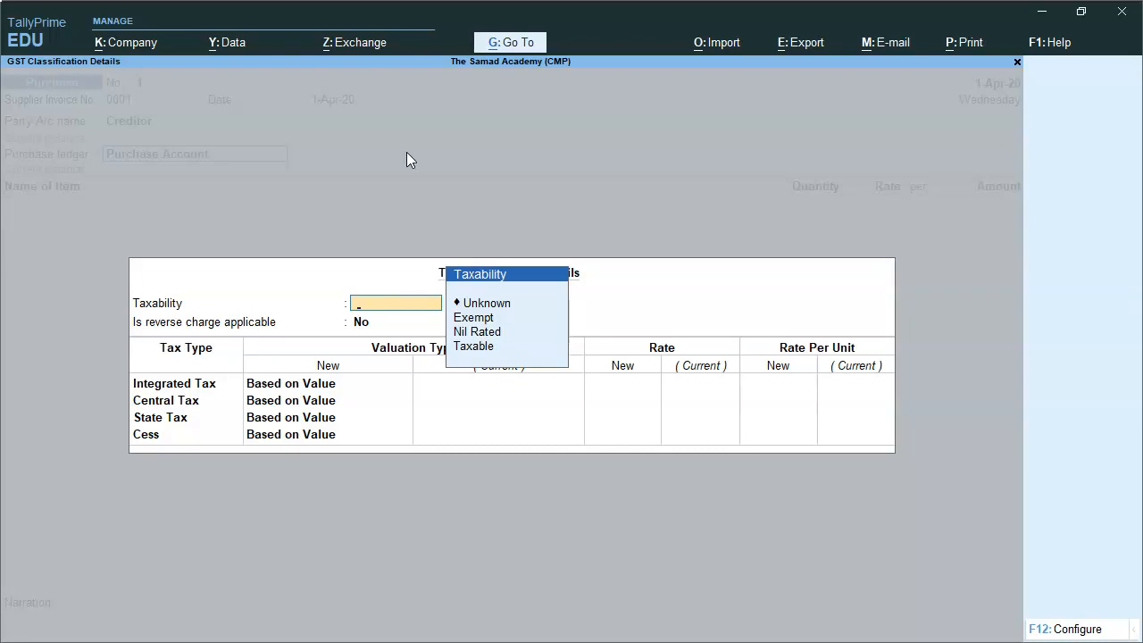
Mark the purchase ledger Taxable with no reverse charge, and name a new stock item 'Stock Item'
key("Down")
key("Down")
key("Down")
key("Return")
key("Return")
key("Return")
key("Return")
key("Return")
key("Return")
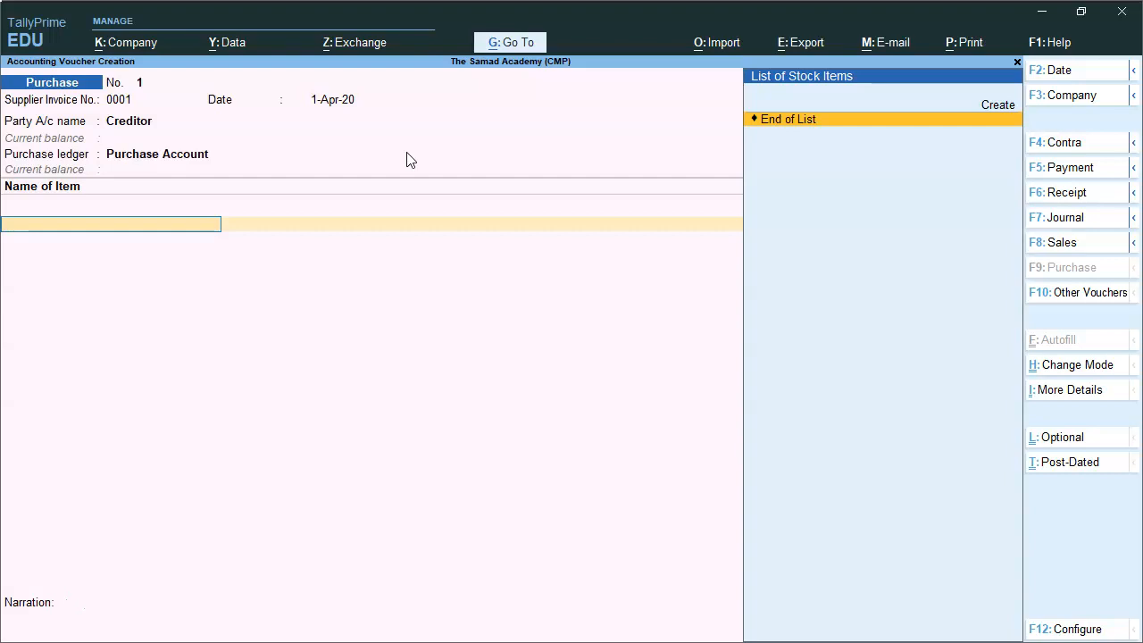
key("alt+c")
type("Stock Item")
key("Return")
Create a new unit 'nos' with UQC NOS-NUMBERS for the item
key("Return")
key("Return")
key("Return")
key("alt+c")
type("nos")
key("Return")
key("Return")
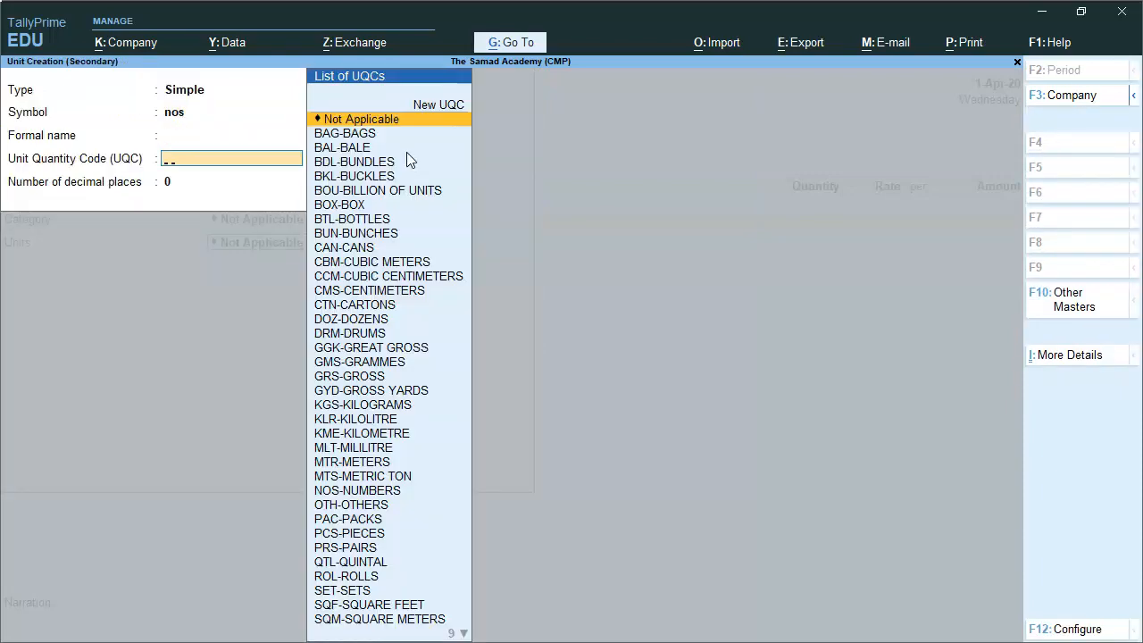
type("no")
key("Return")
key("Return")
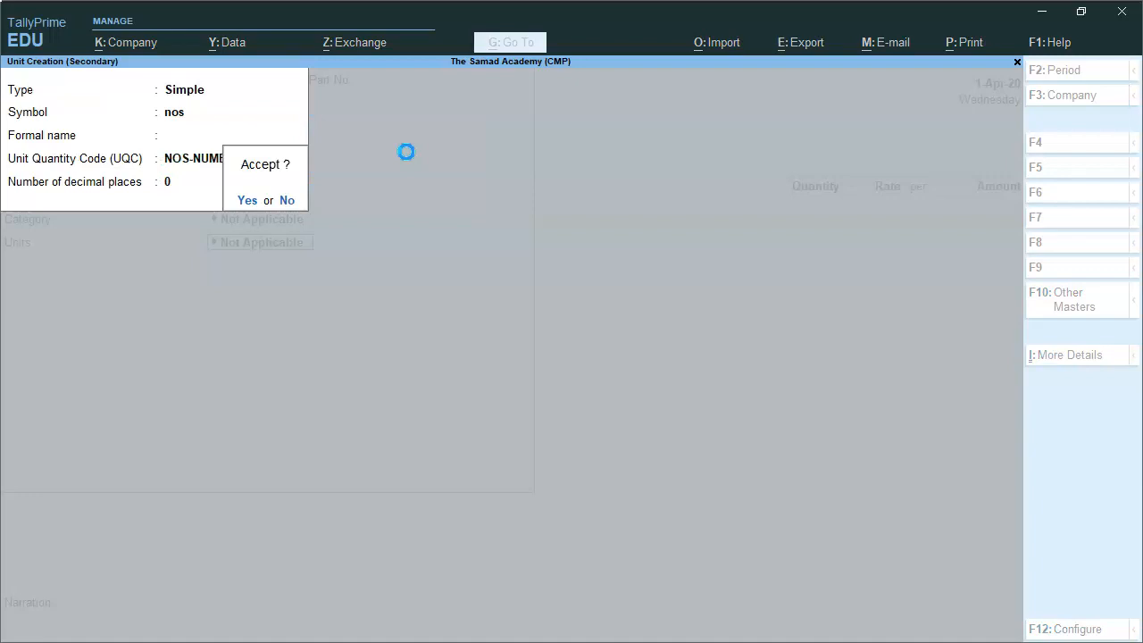
key("Return")
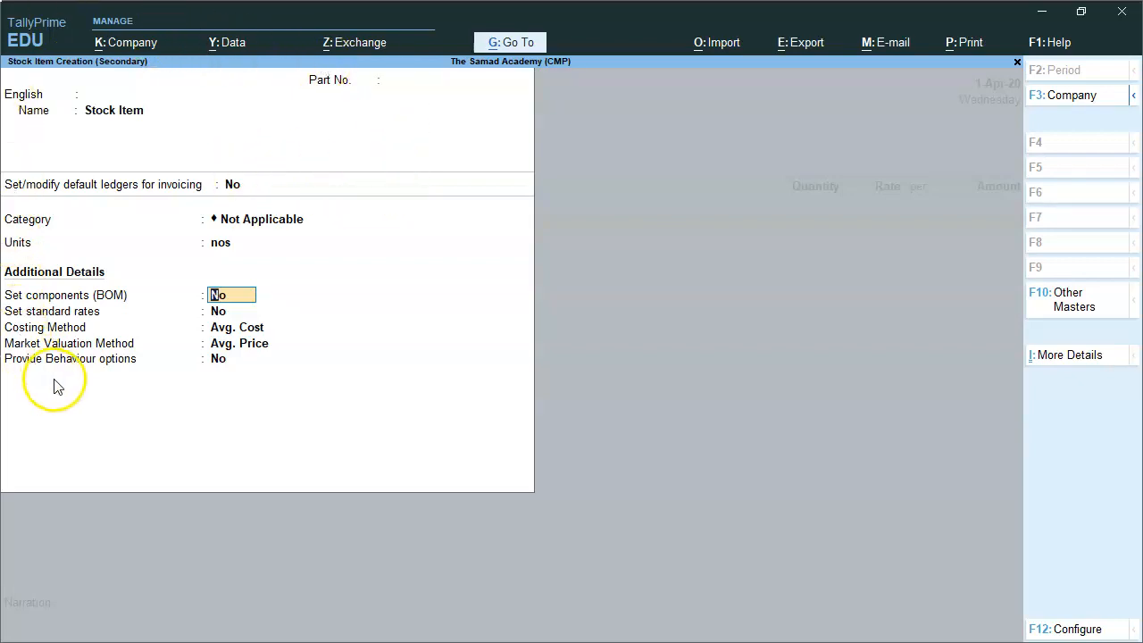
Enable the Set GST details option in the stock item configuration
left_click(1061, 630)
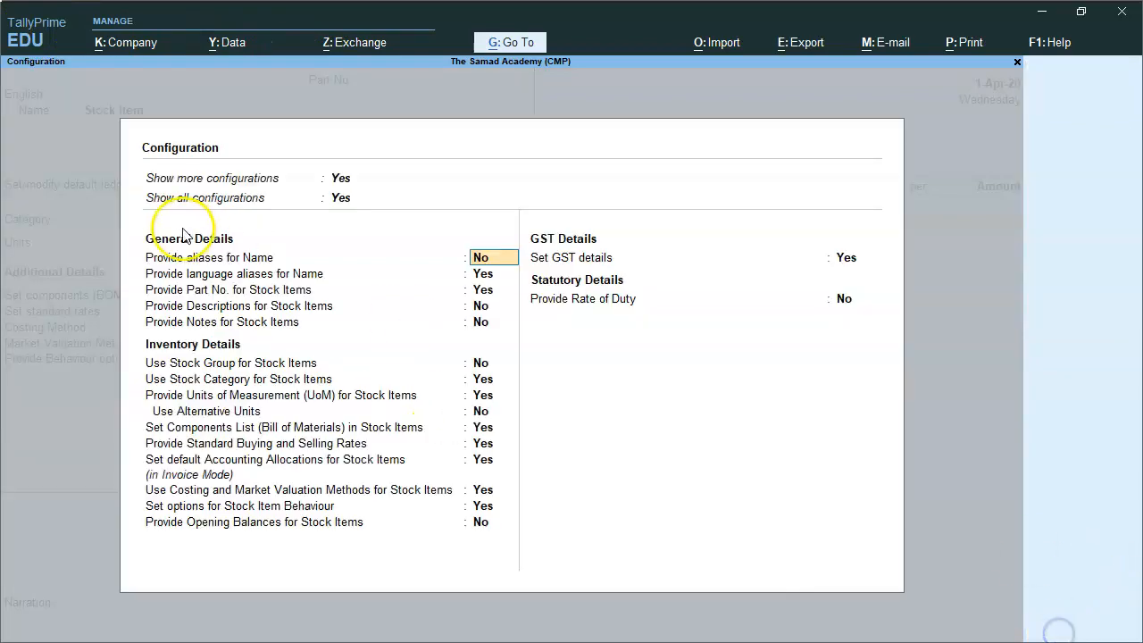
left_click(852, 259)
key("Return")
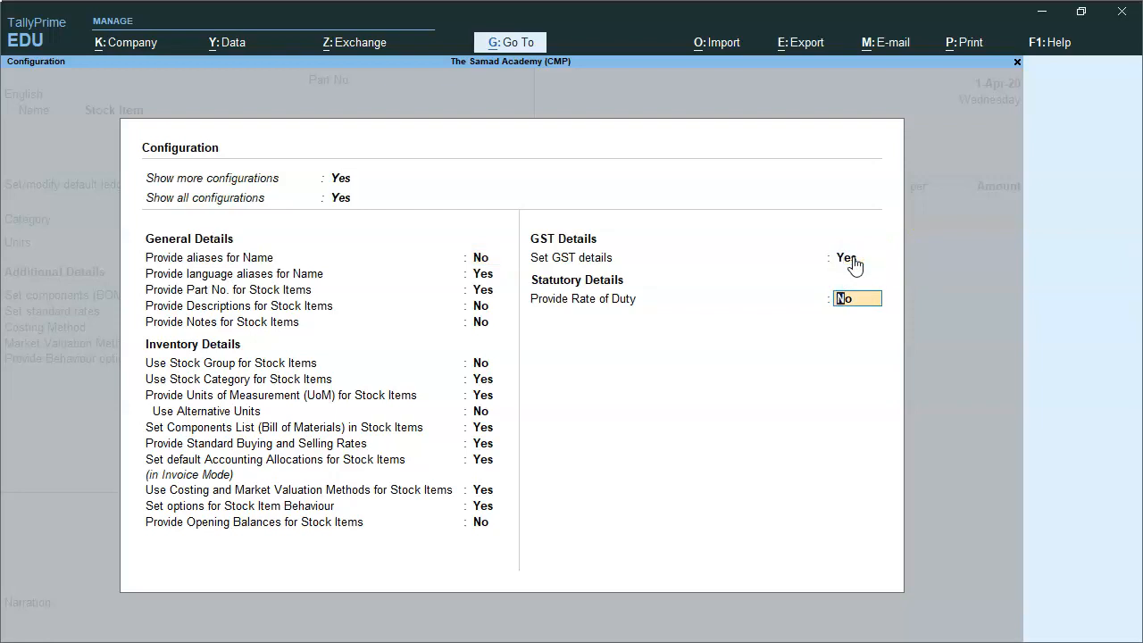
key("Return")
key("Return")
key("Return")
key("Return")
key("Return")
key("Return")
key("Return")
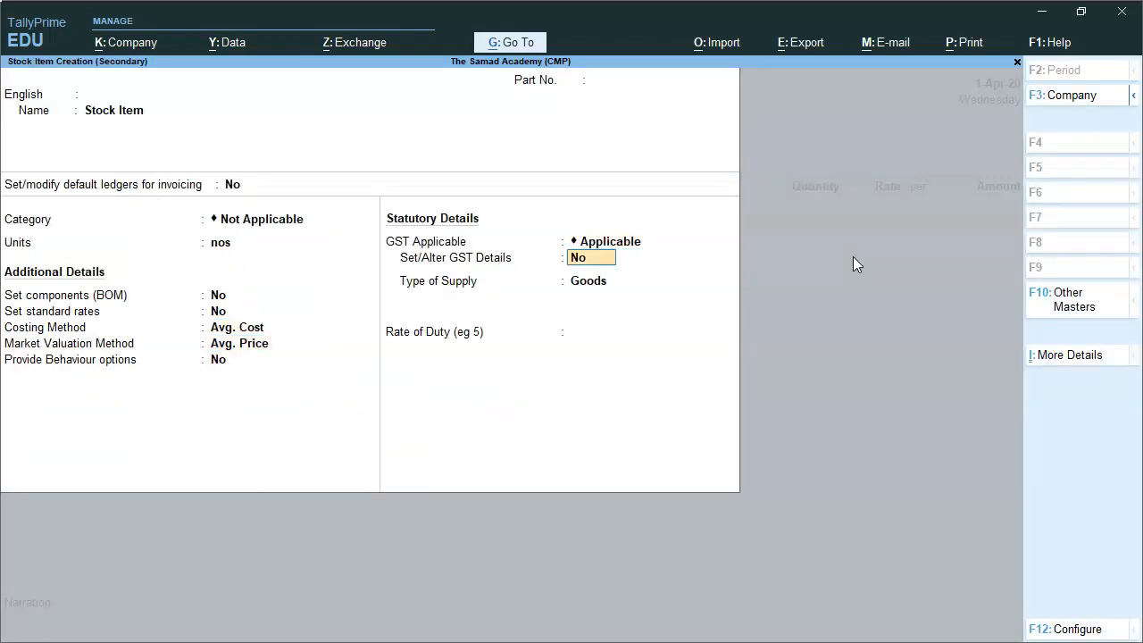
Turn on GST details for Stock Item and enter HSN/SAC 547854
type("y")
key("Return")
key("Return")
type("547854")
key("Return")
Make the item taxable Goods at 18% integrated tax (9% central, 9% state)
key("Return")
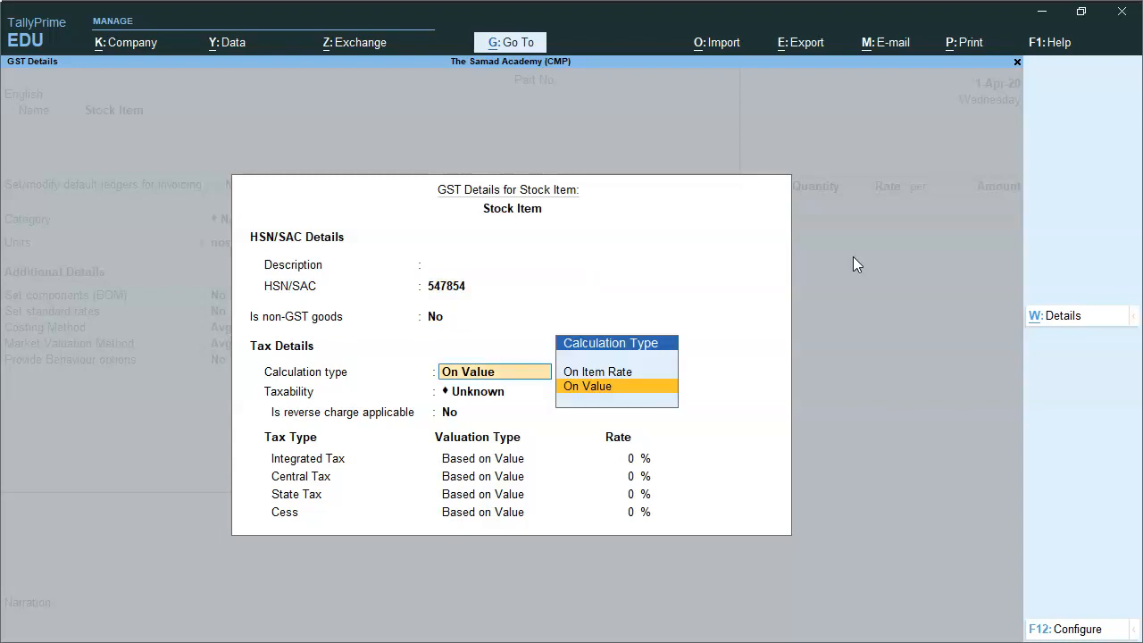
key("Return")
key("Down")
key("Down")
key("Down")
key("Return")
key("Return")
type("18")
key("Return")
key("Return")
key("Return")
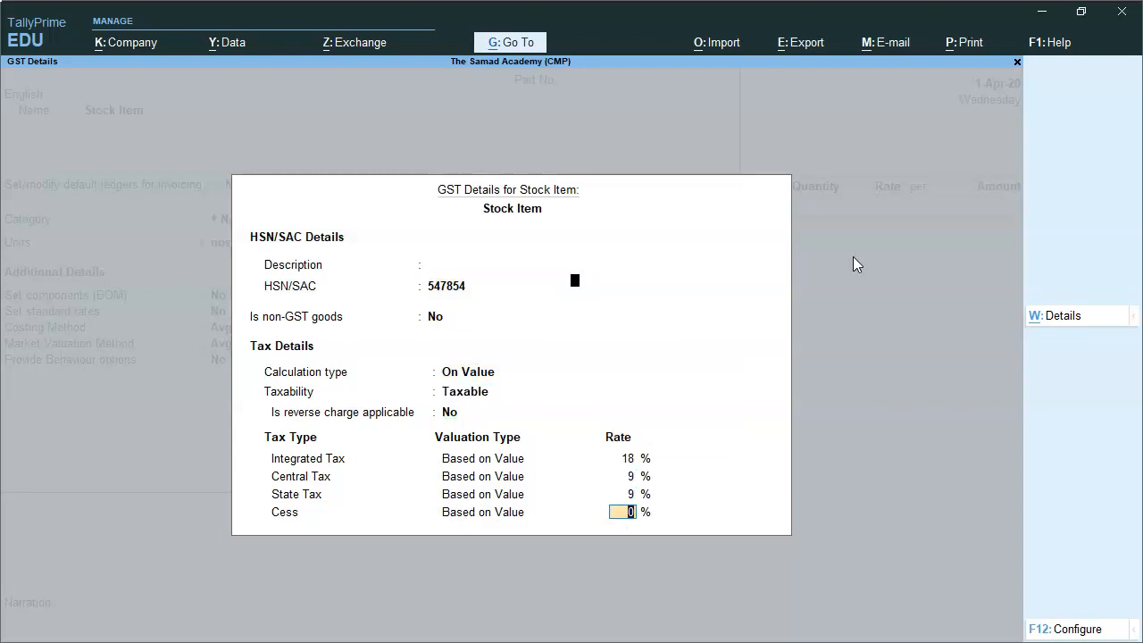
key("Return")
key("Return")
key("Return")
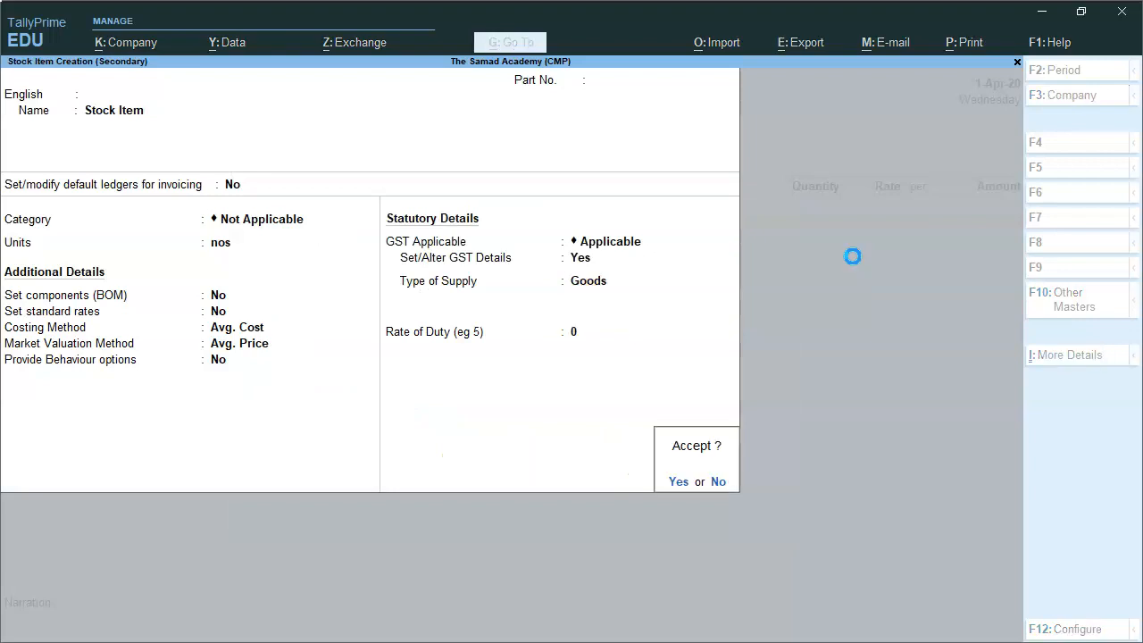
key("Return")
key("Return")
Enter 10 nos of Stock Item at a rate of 1,200
type("10")
key("Return")
type("1200")
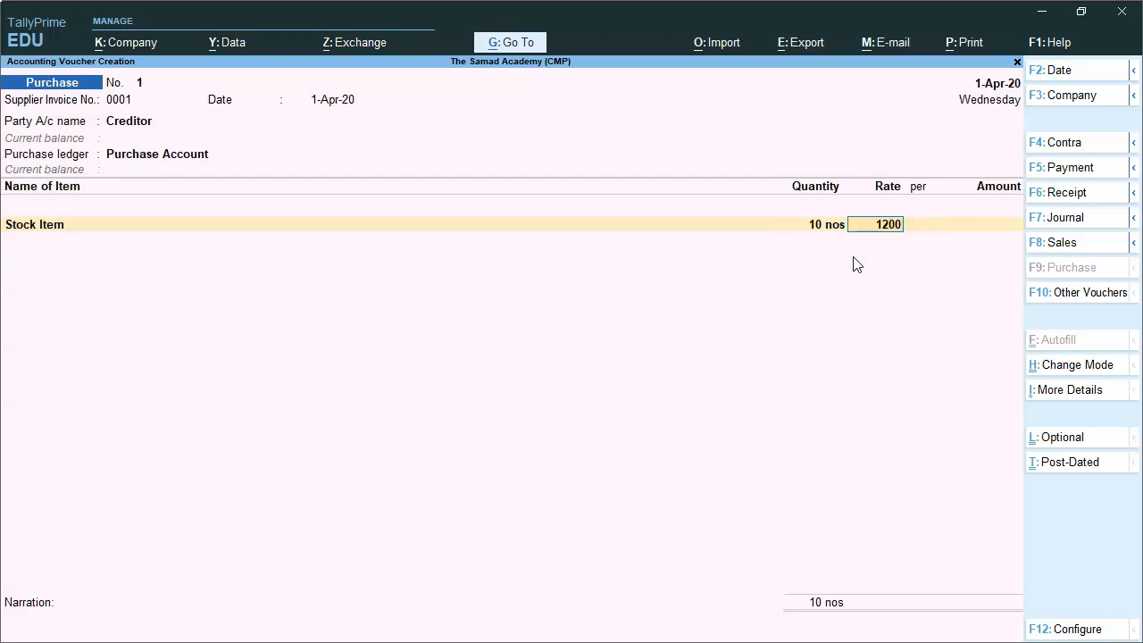
key("Return")
key("Return")
key("Return")
key("Return")
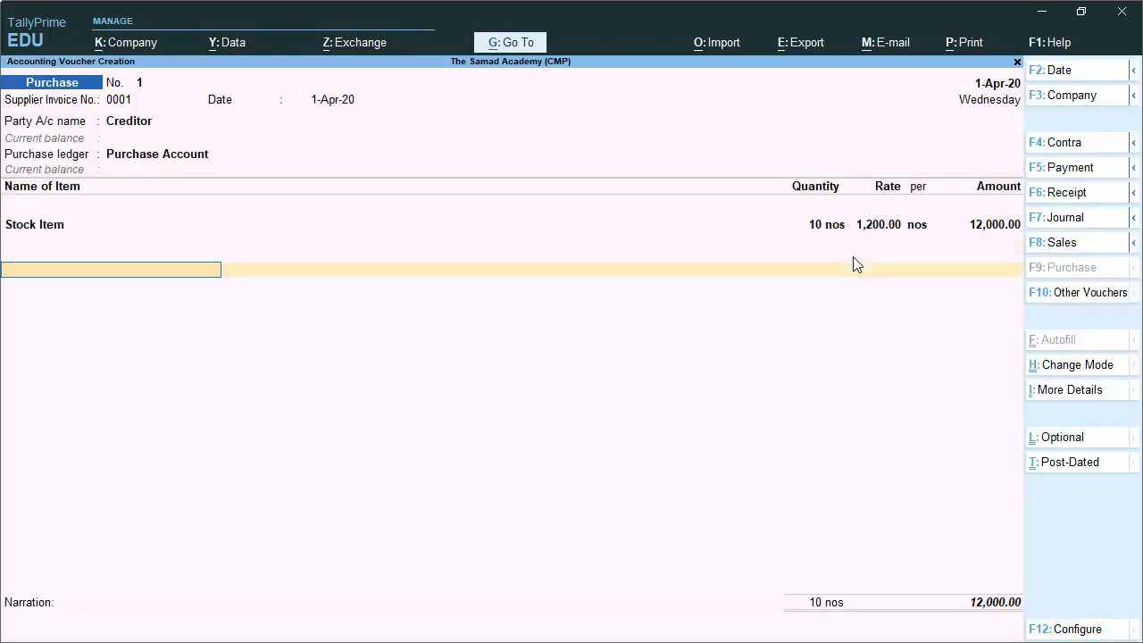
Add Input CGST and Input SGST ledgers at 1,080 each
type("In")
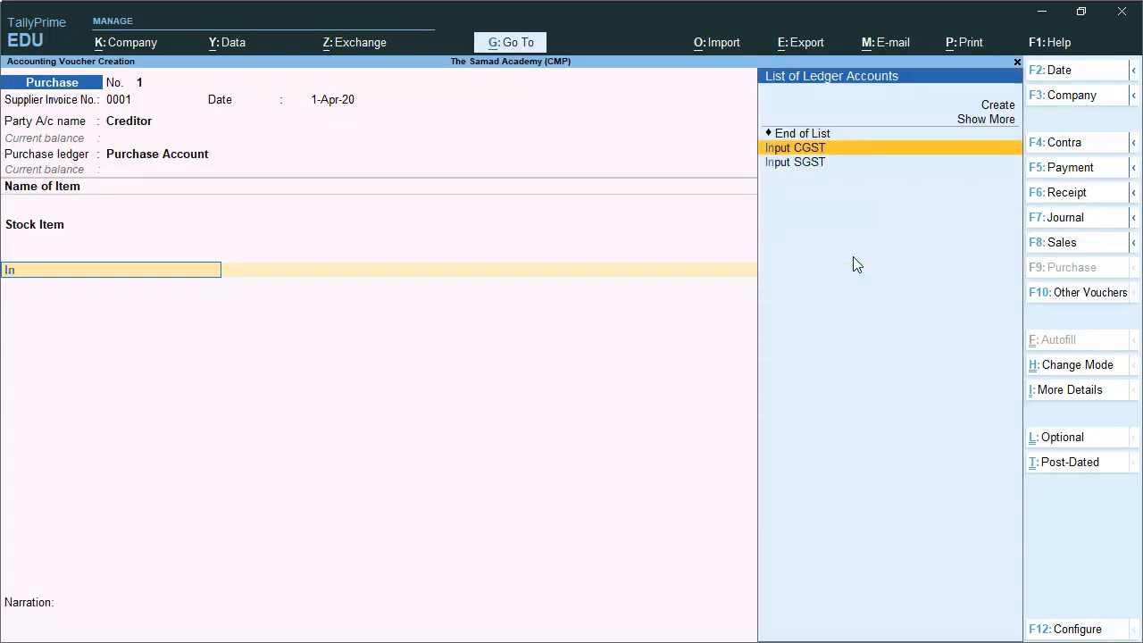
key("Return")
key("Return")
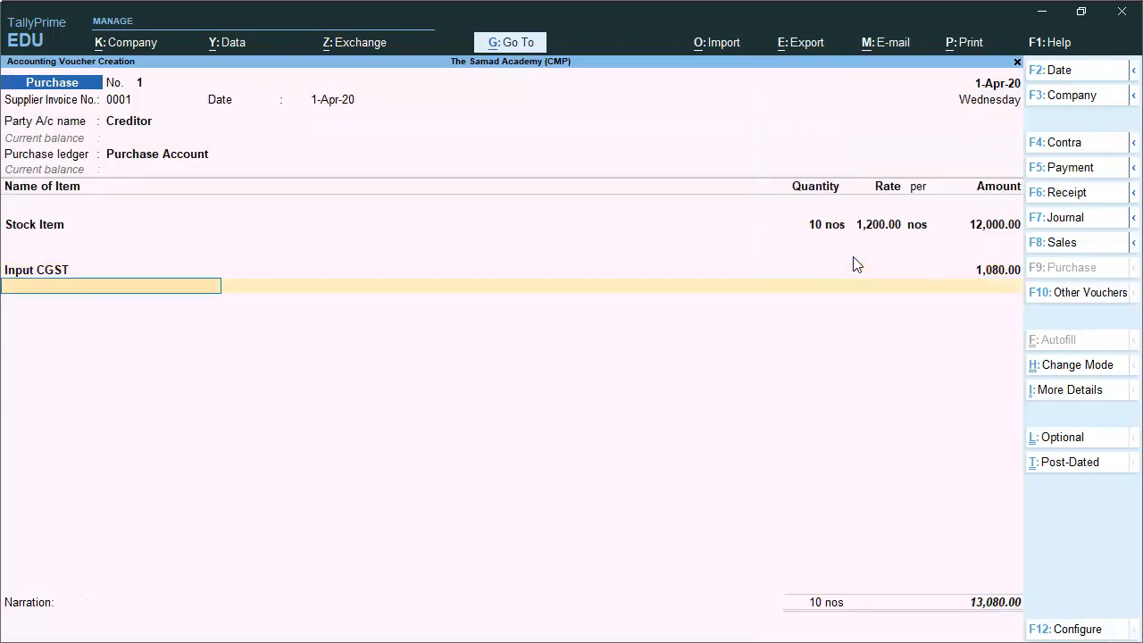
type("Inpu")
key("Down")
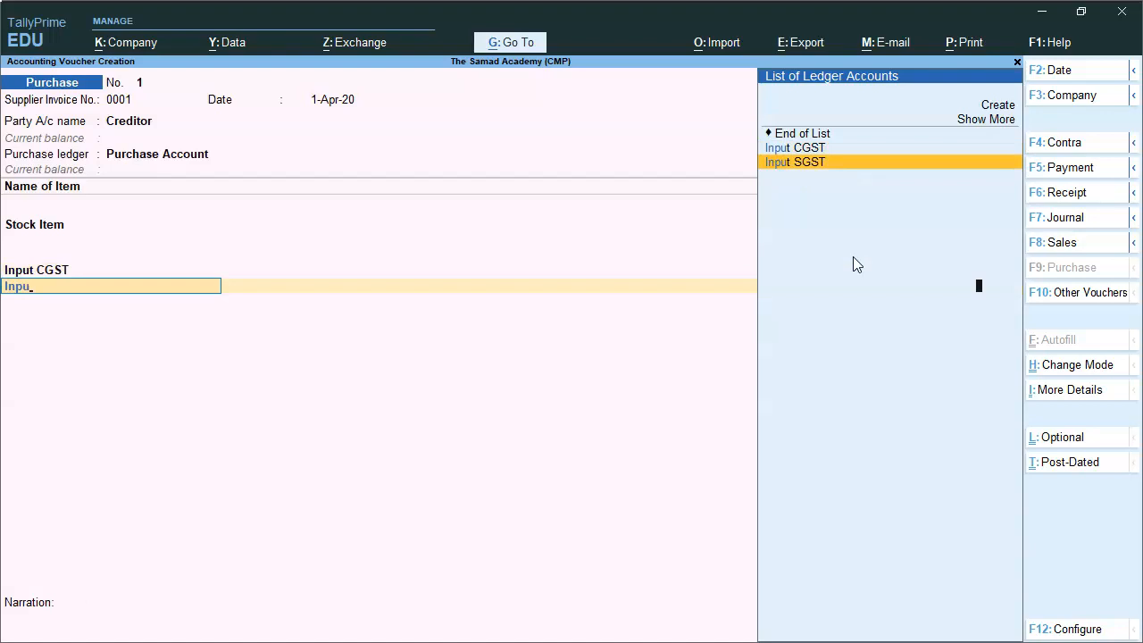
key("Return")
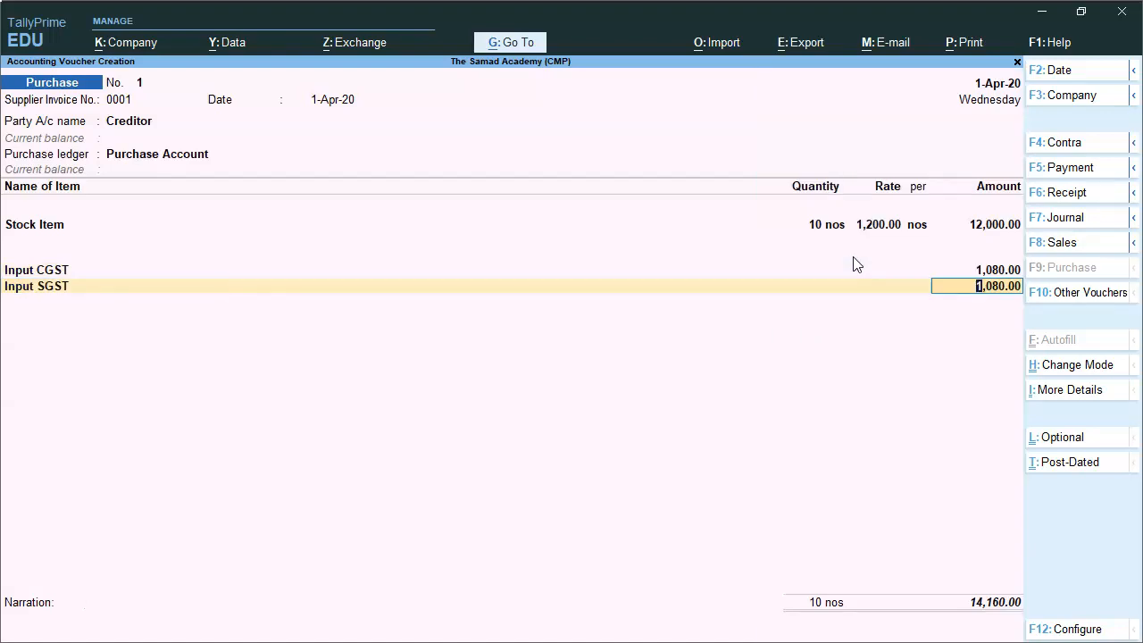
key("Return")
Accept bill-wise details and narration, and save the 14,160 purchase voucher
key("Return")
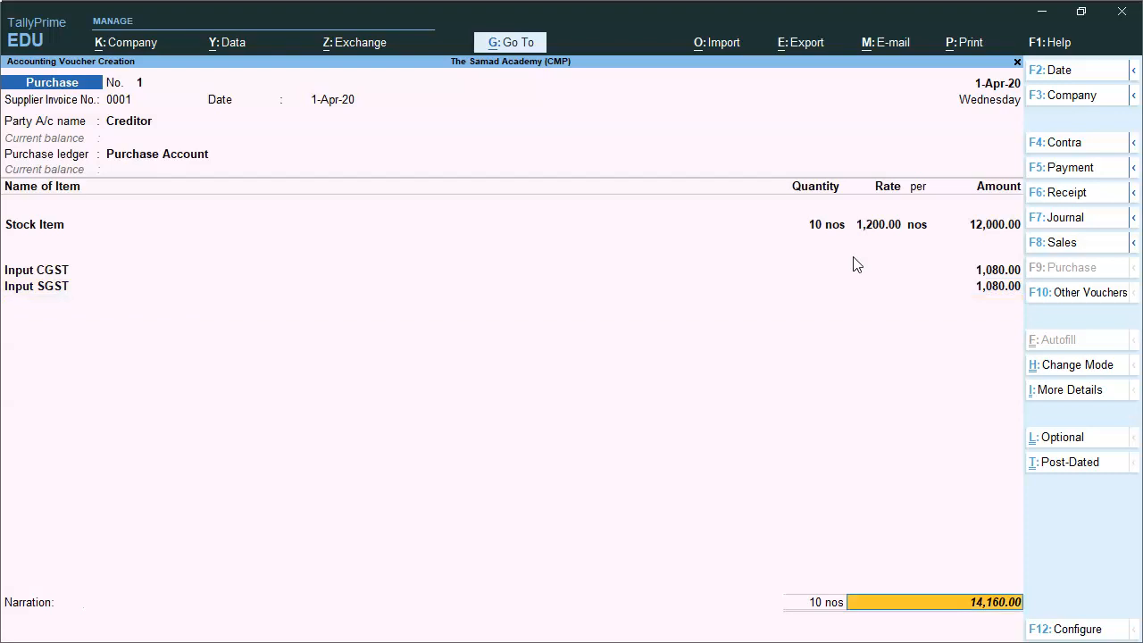
key("Return")
key("Return")
key("Return")
key("Return")
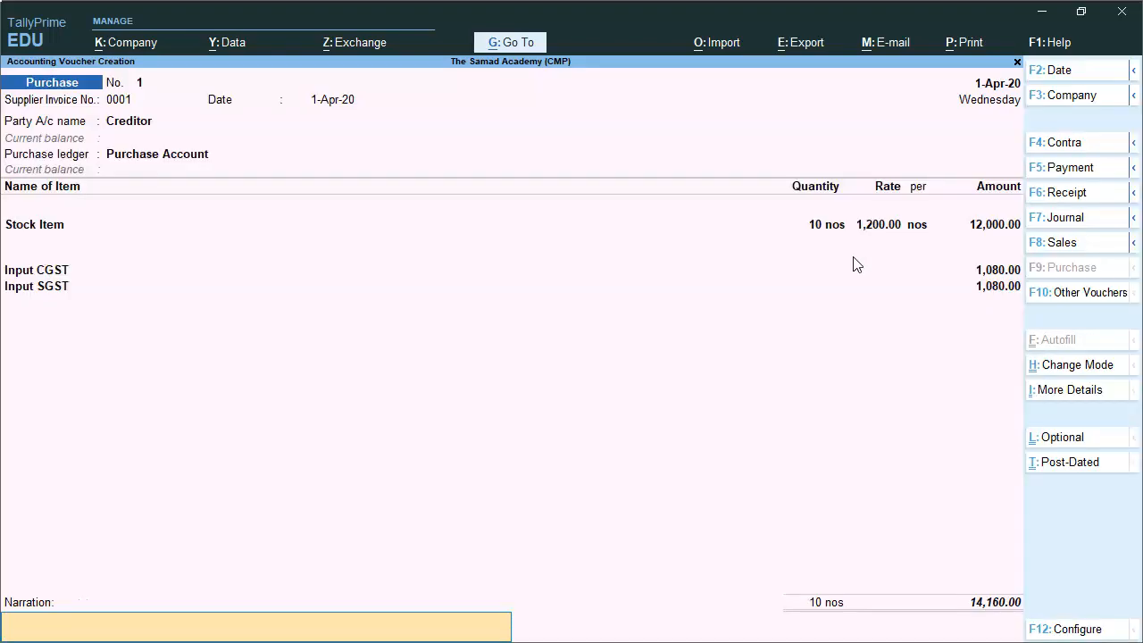
key("Return")
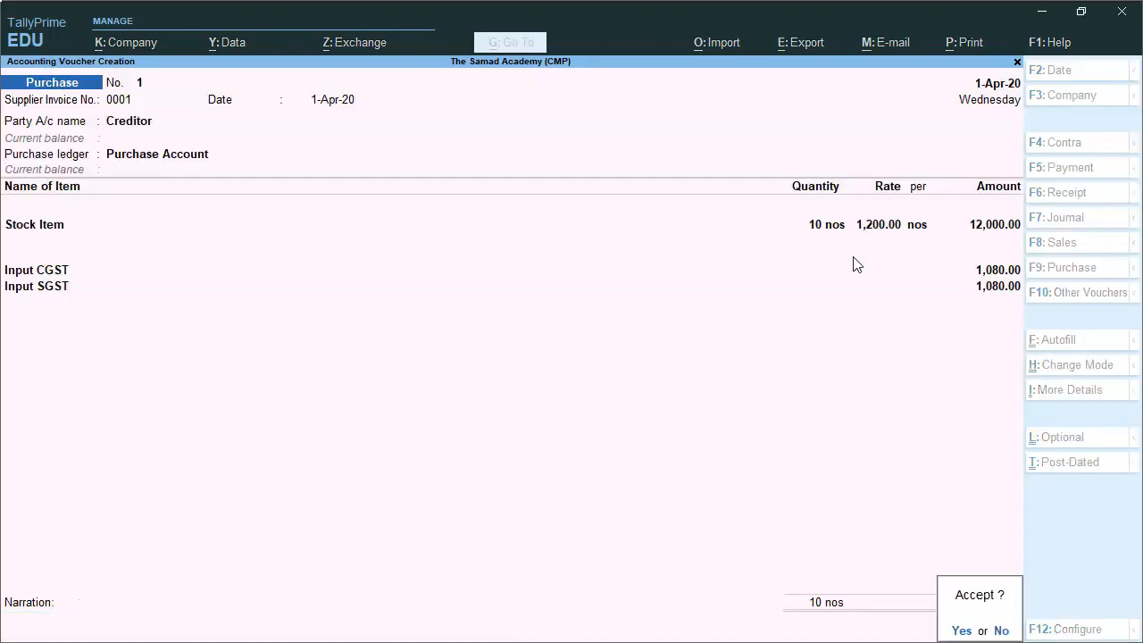
key("Return")
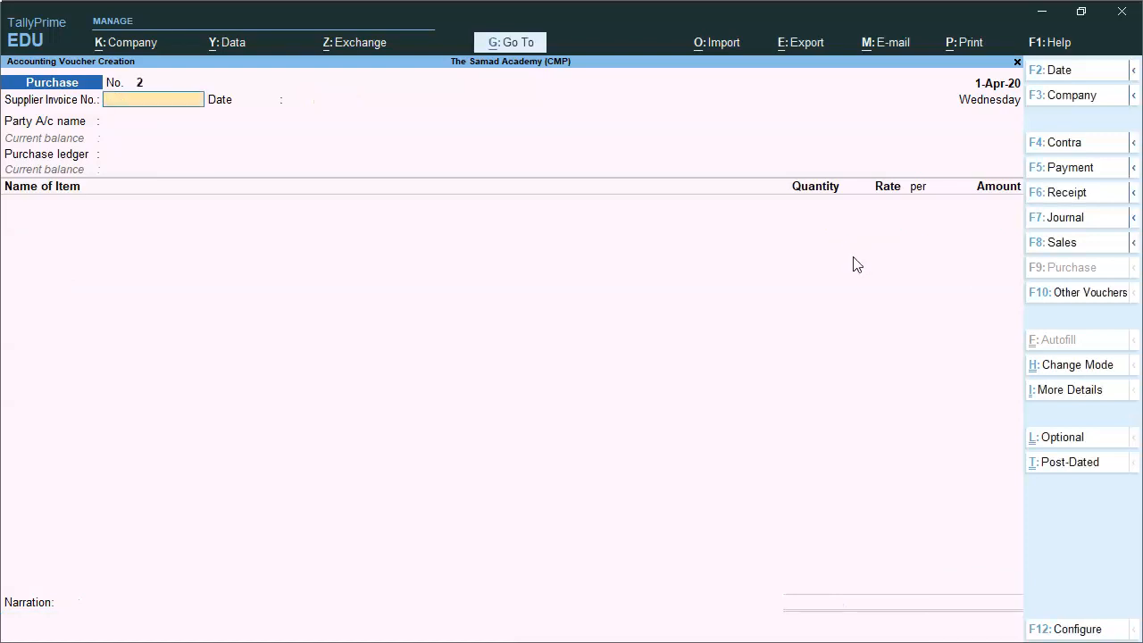
Return to Gateway, open Profit & Loss and drill into Indirect Expenses
key("Escape")
key("Return")
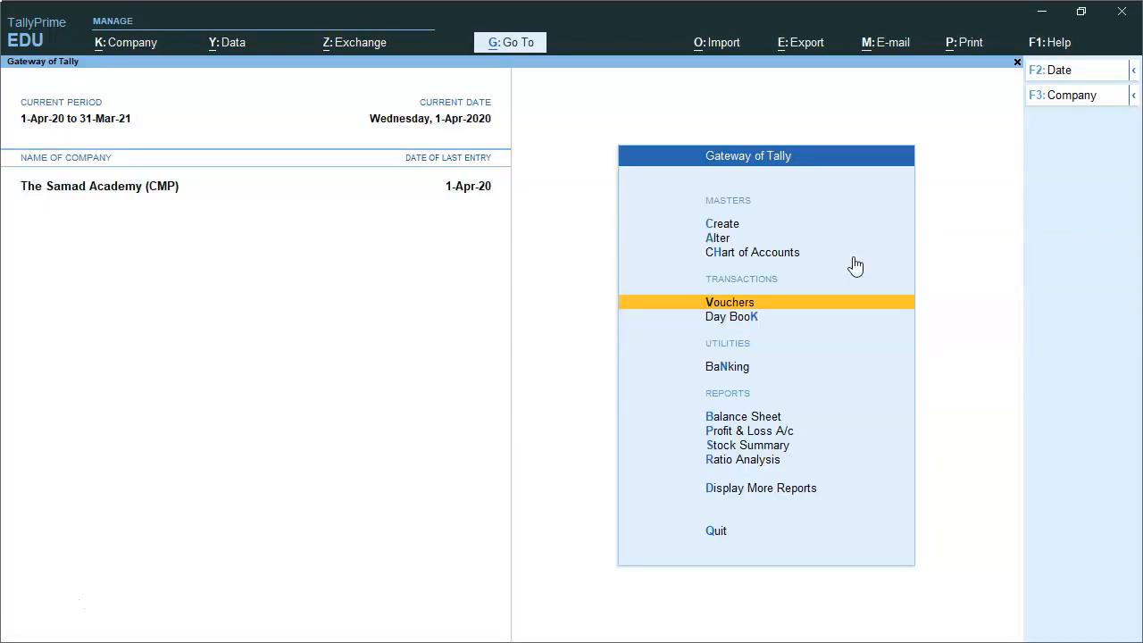
key("Down")
key("Down")
key("Down")
key("Down")
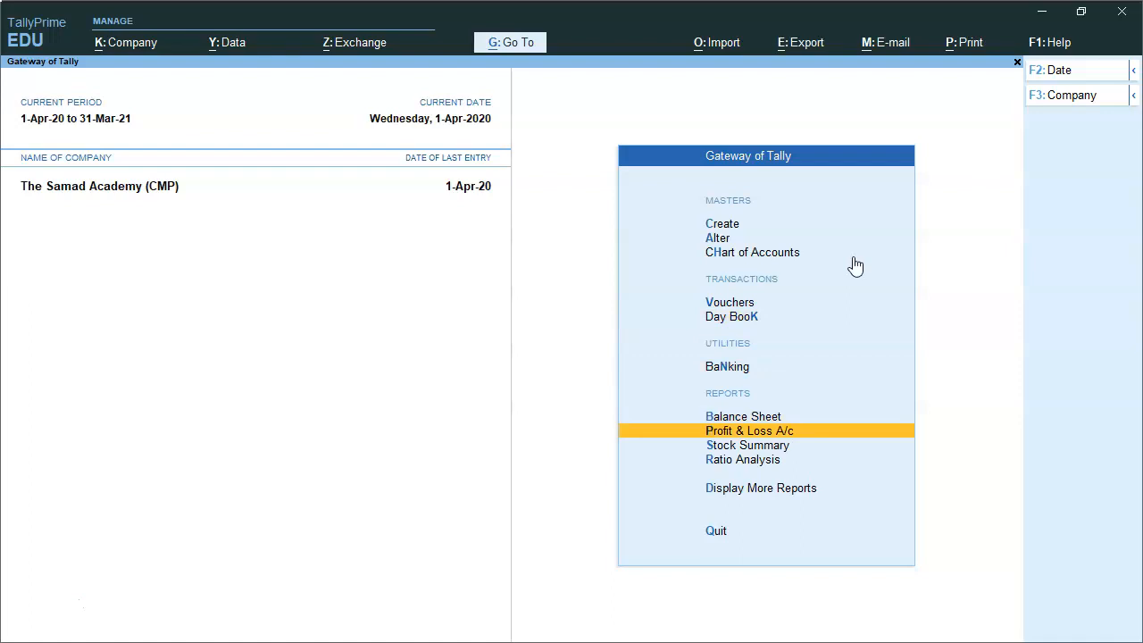
key("Return")
key("Down")
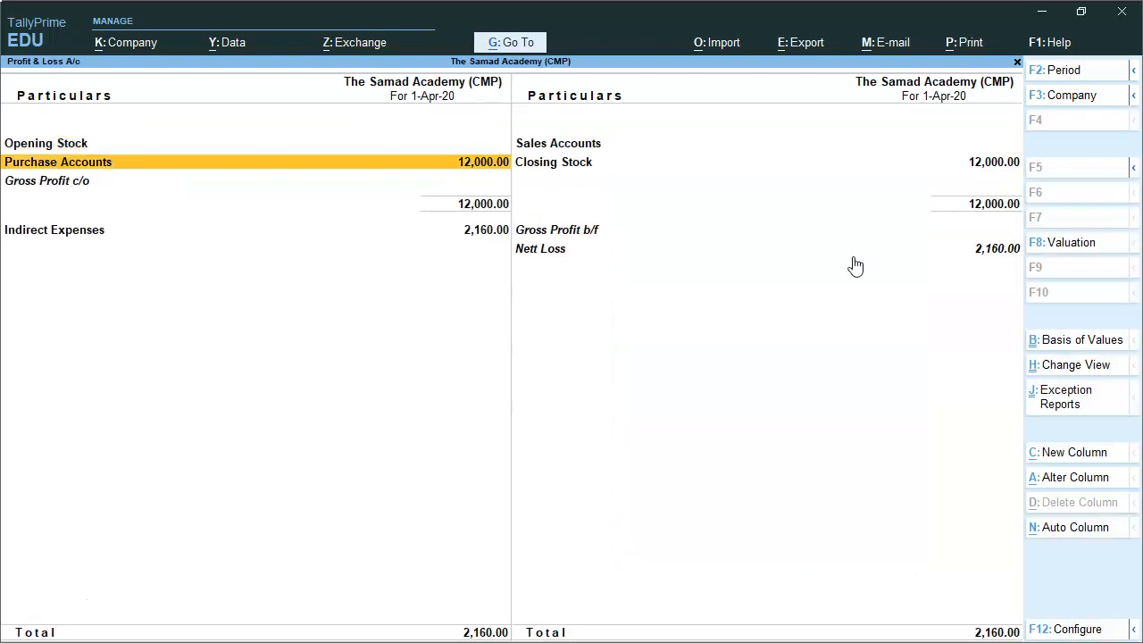
key("Down")
Inspect the Input CGST and Input SGST rows under Indirect Expenses
key("Down")
key("Return")
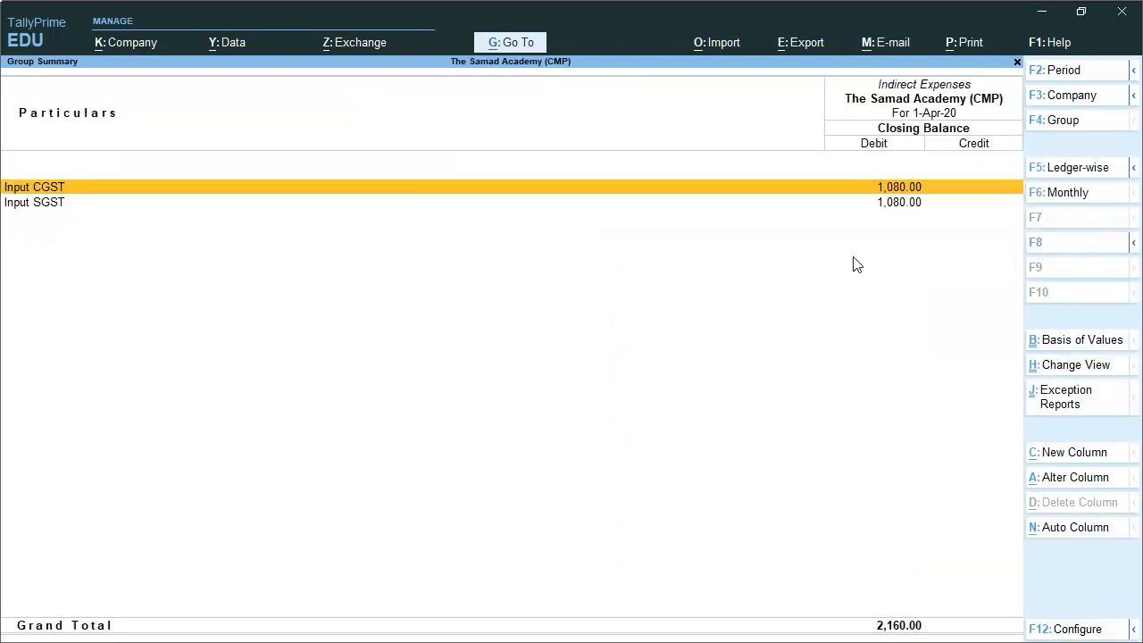
key("Down")
key("Up")
key("Down")
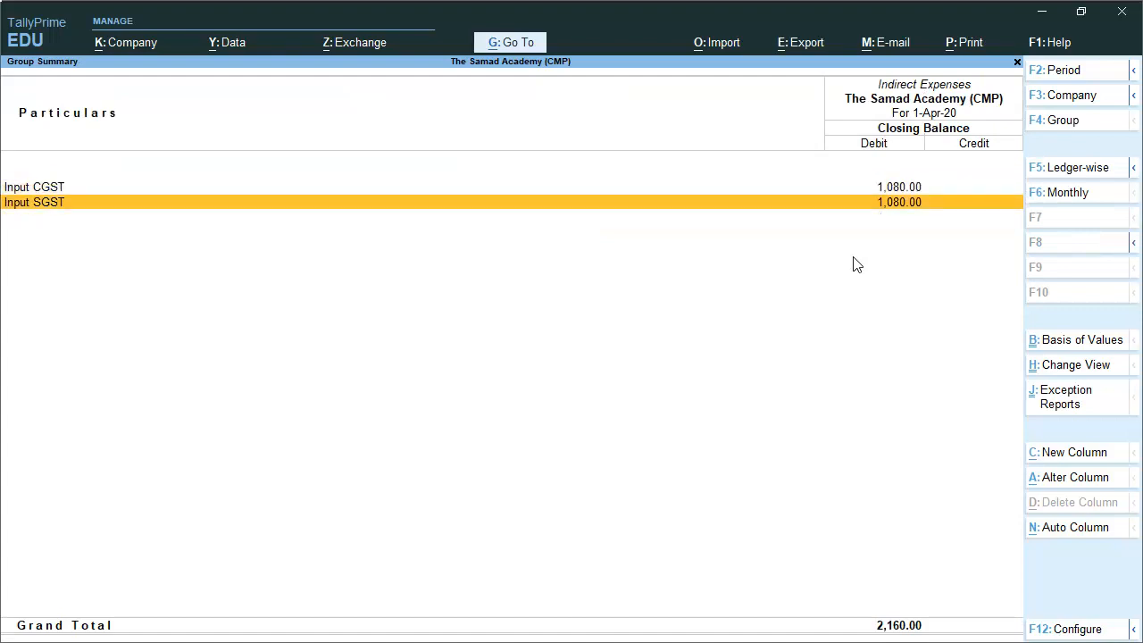
key("Up")
key("Down")
key("Up")
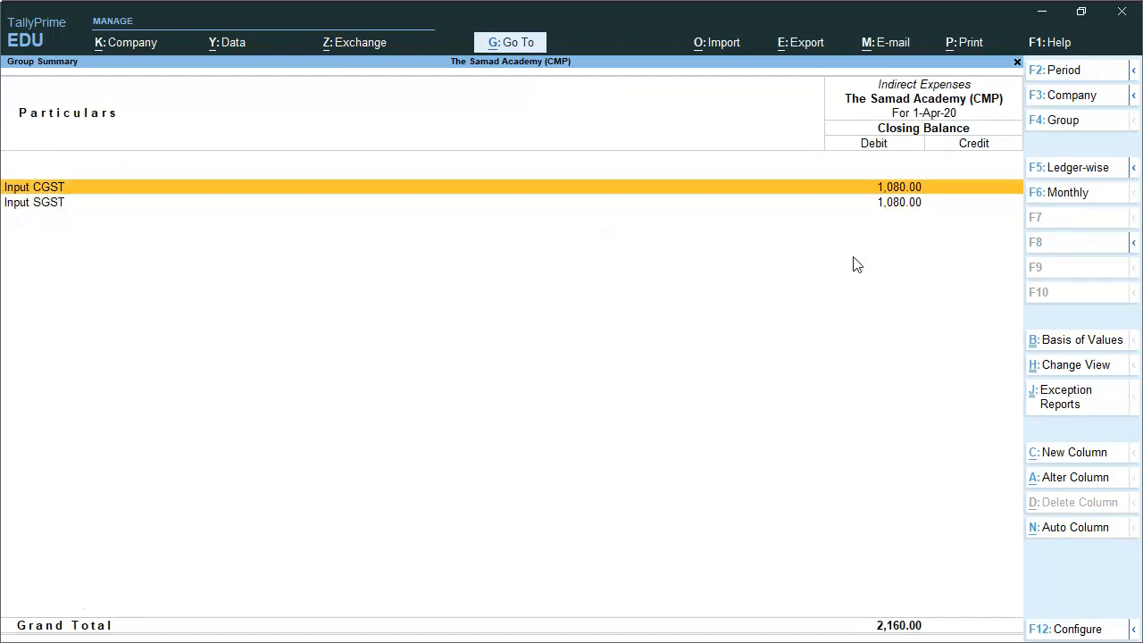
Reopen Indirect Expenses and open the Input CGST ledger for alteration
key("Escape")
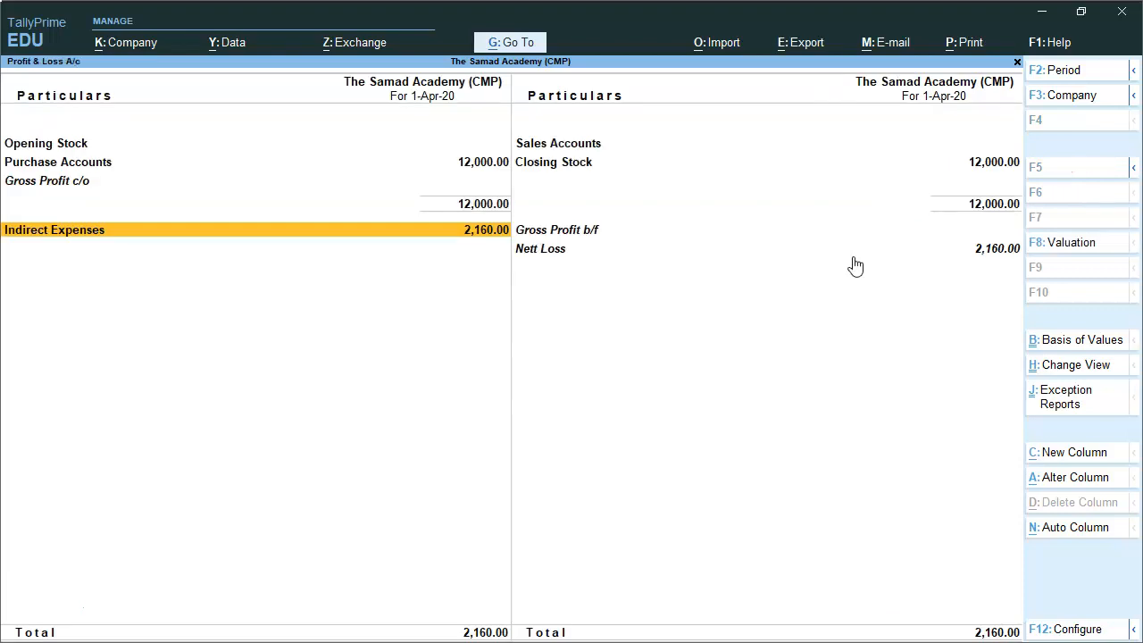
key("Up")
key("Up")
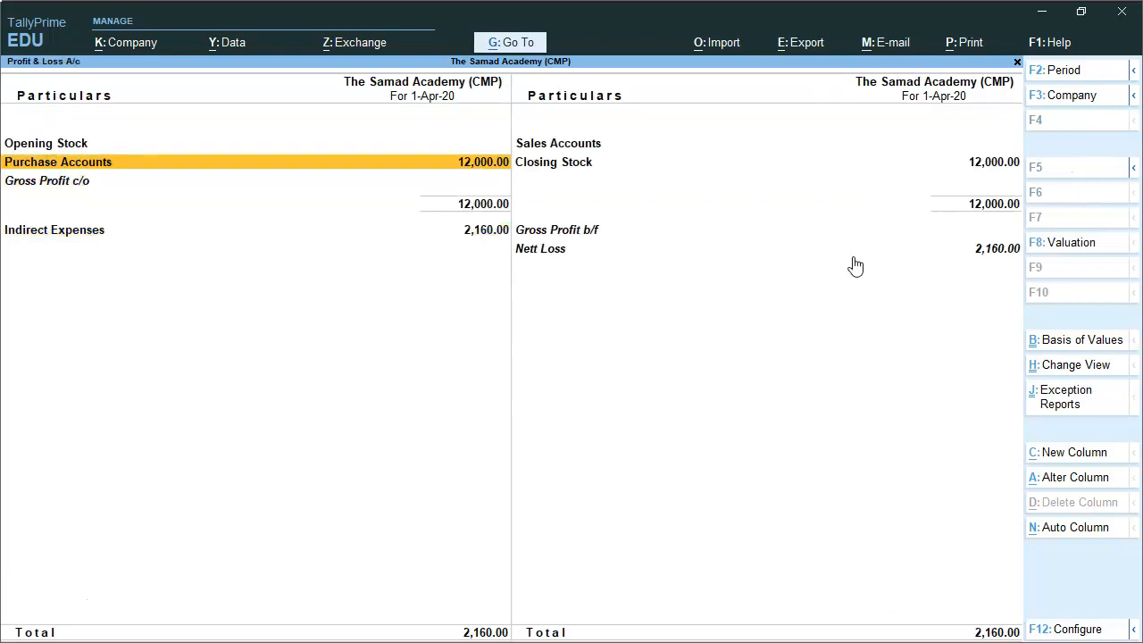
key("Down")
key("Down")
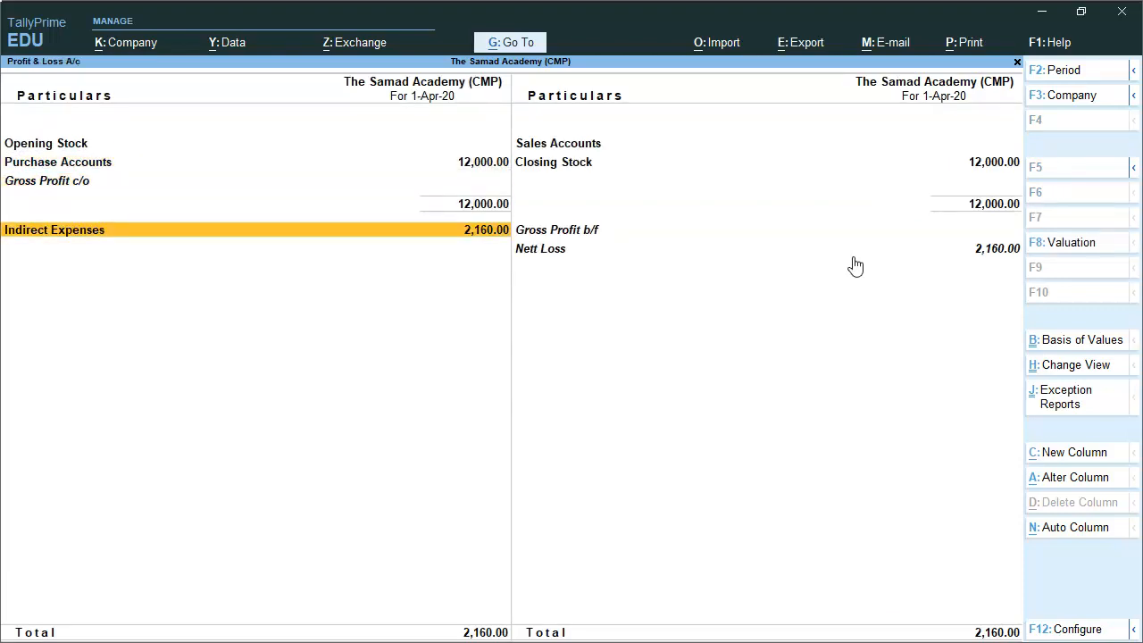
key("Return")
key("ctrl+Return")
key("Return")
key("Return")
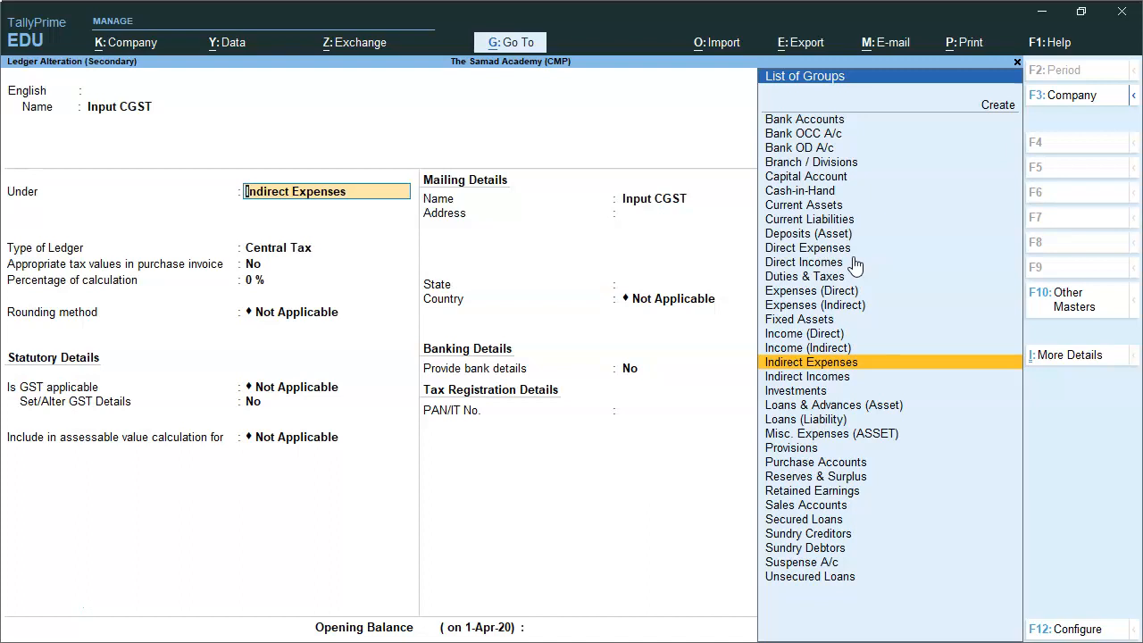
Set Input CGST to appropriate tax values in purchase invoice and save it
key("Return")
key("Return")
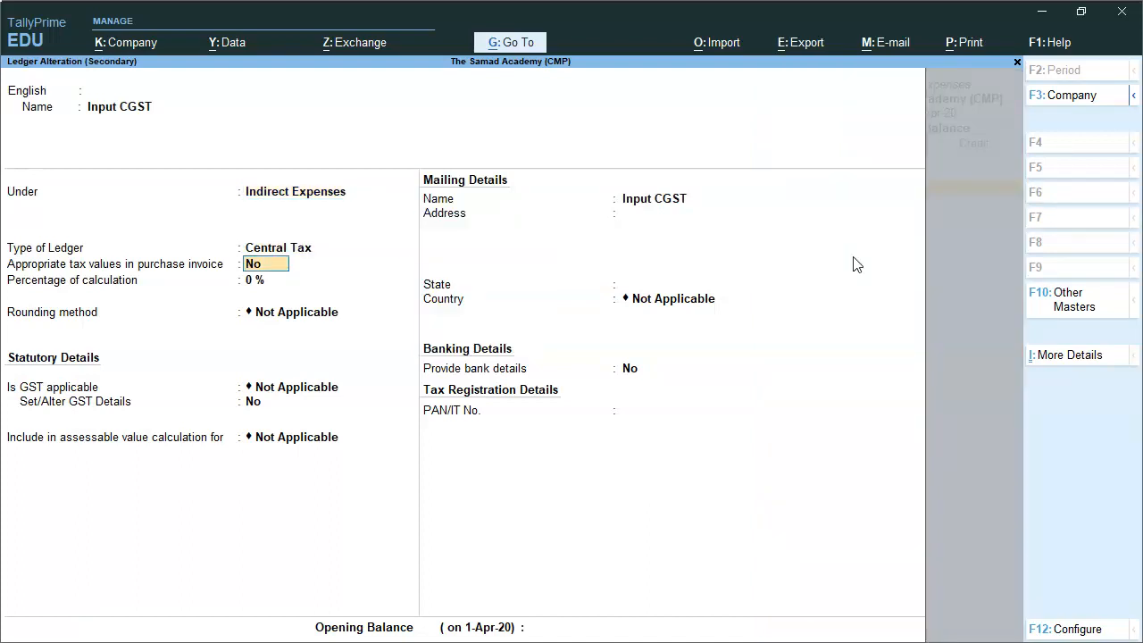
type("y")
key("Return")
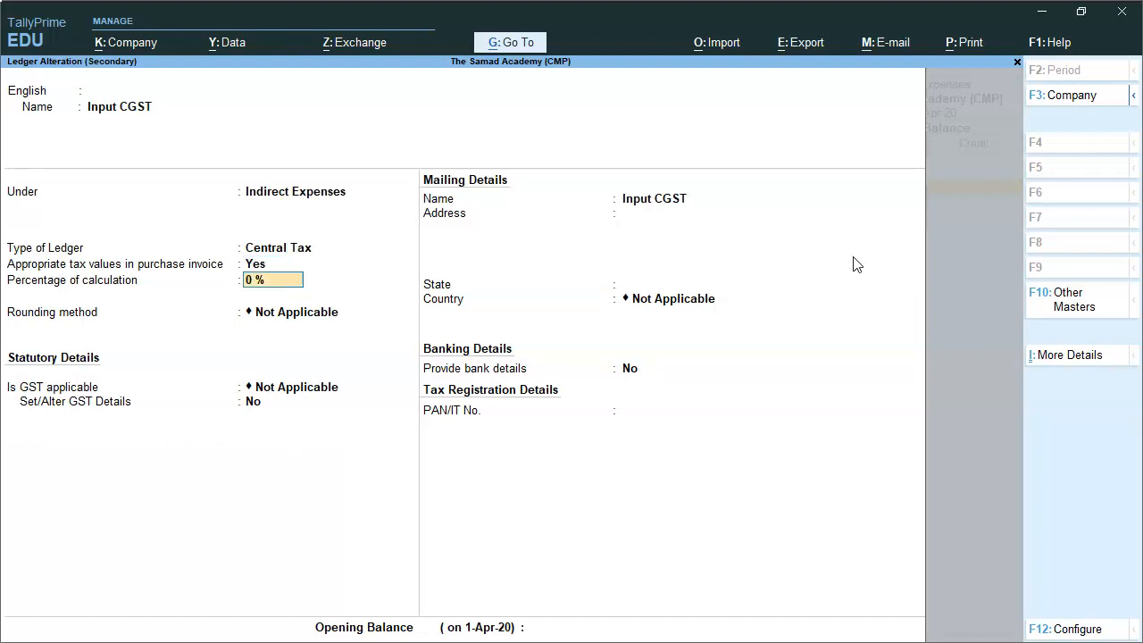
key("Return")
key("Return")
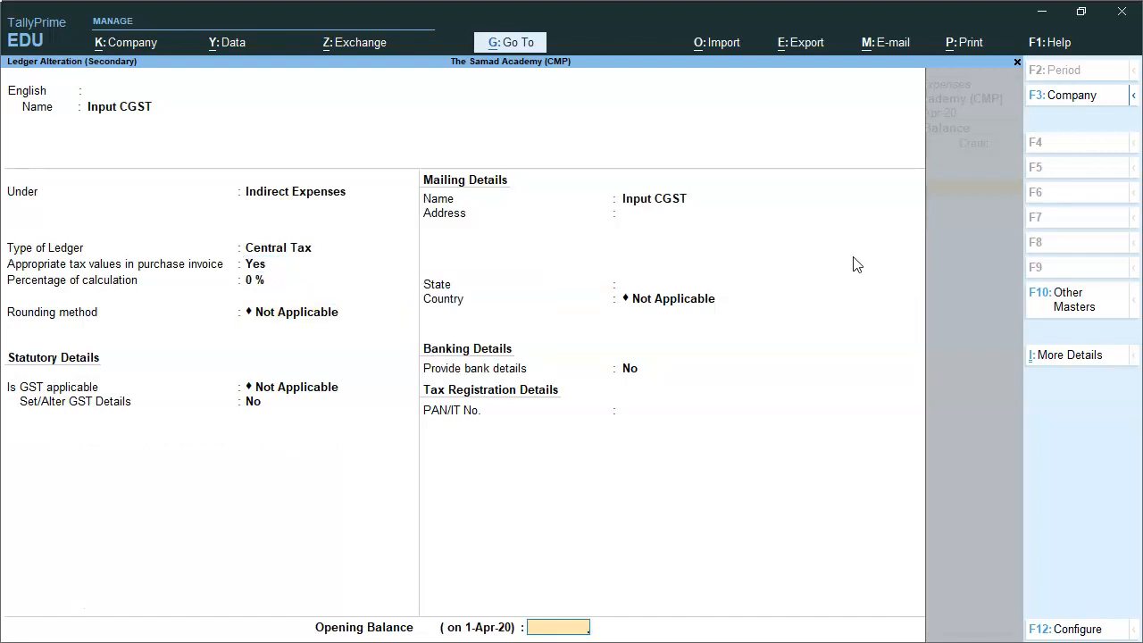
key("Return")
key("Return")
key("Down")
Apply the same setting to Input SGST, then drill into Purchase voucher No. 1
key("Return")
key("Return")
key("Return")
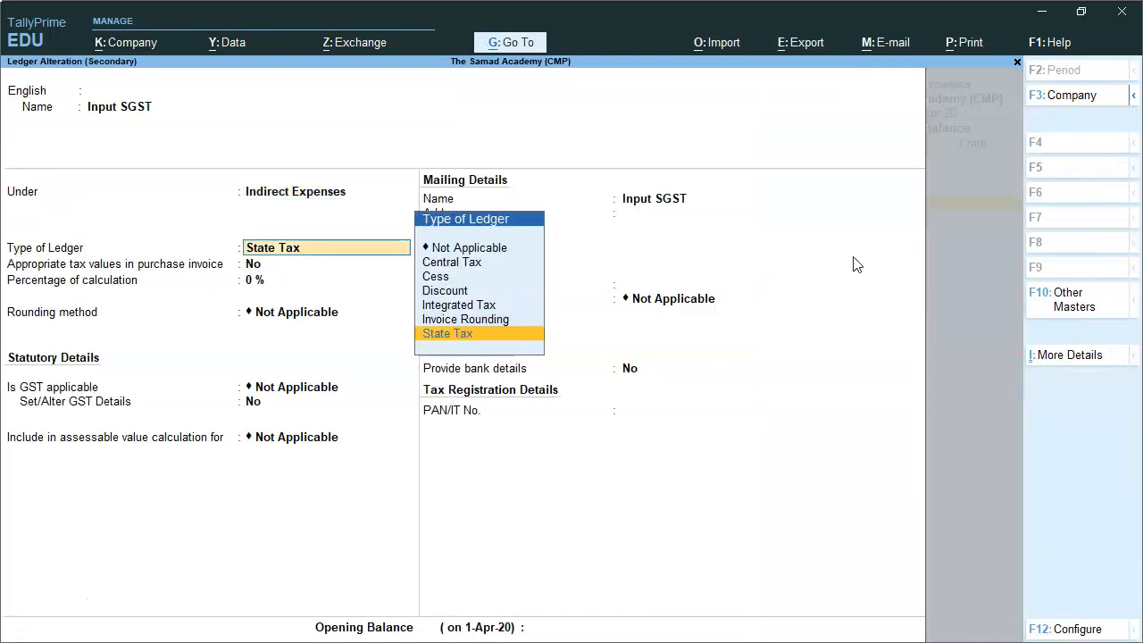
key("BackSpace")
key("Return")
key("Return")
type("y")
key("Return")
key("Return")
key("Return")
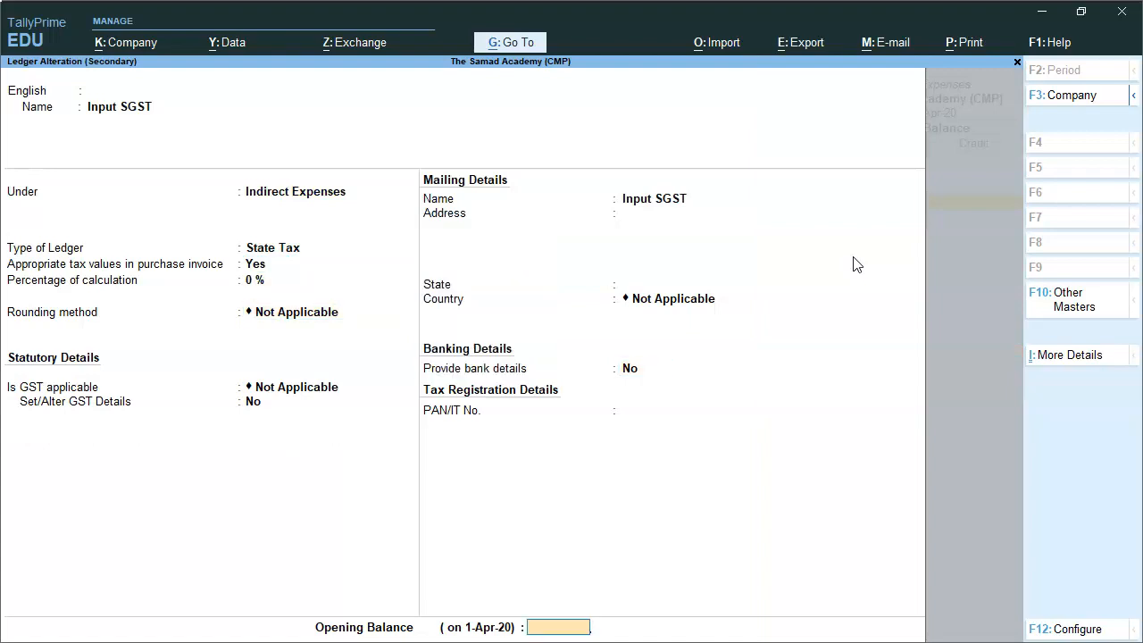
key("Return")
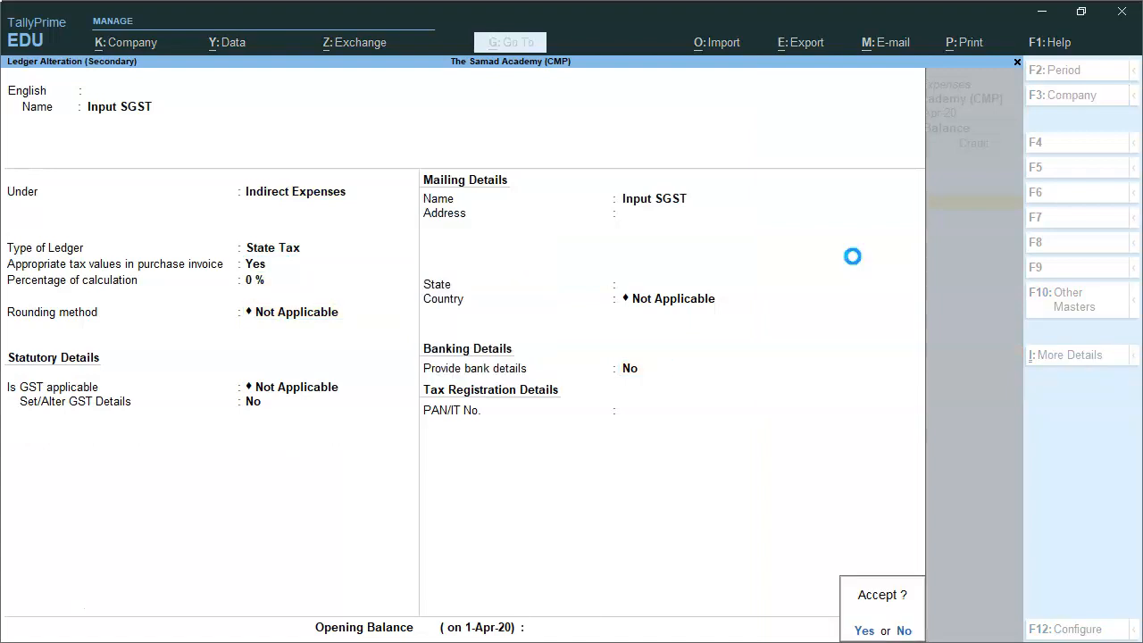
key("Return")
key("Return")
key("Return")
key("Return")
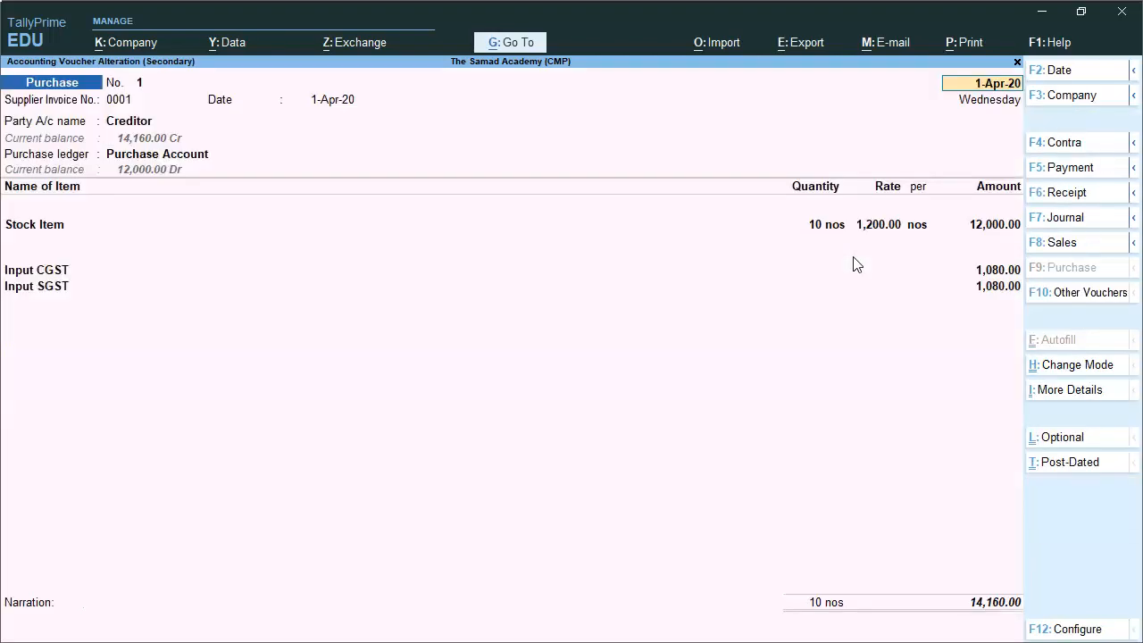
Accept Purchase voucher No. 1 again unchanged, returning to the Input SGST monthly summary
key("Return")
key("Return")
key("Return")
key("Return")
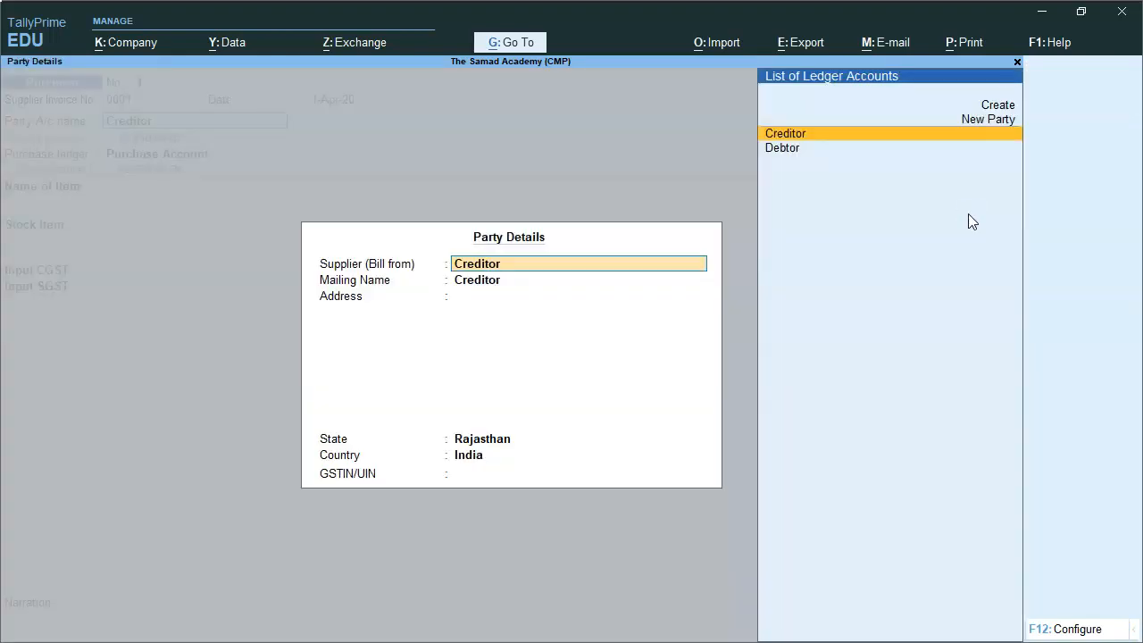
key("Return")
key("Return")
key("Return")
key("Return")
key("Return")
key("Return")
key("Return")
key("Return")
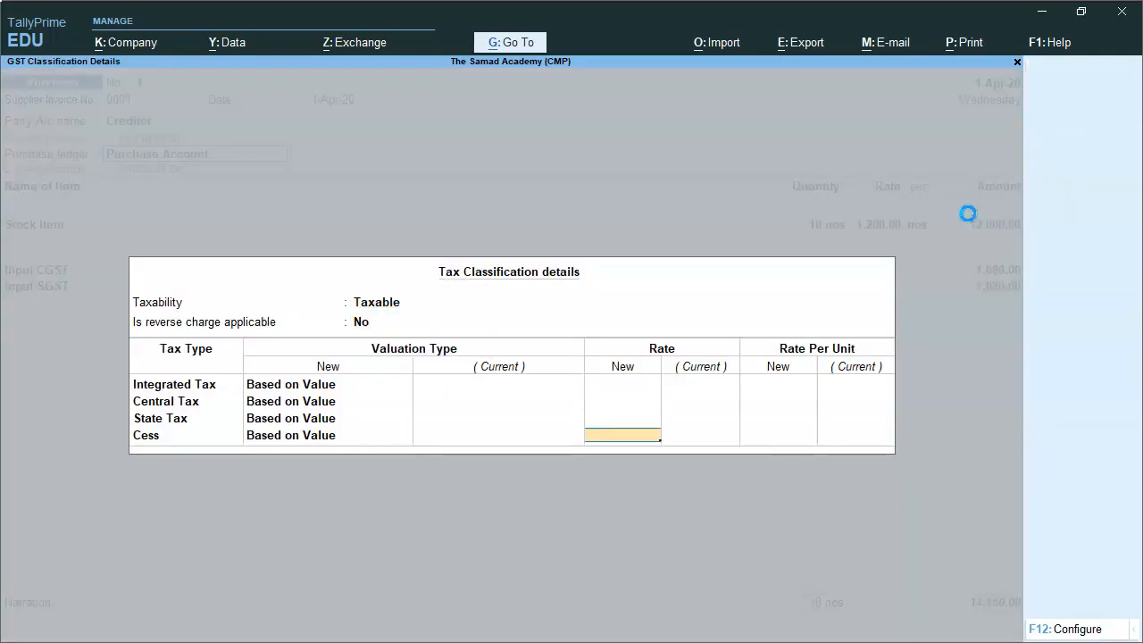
key("Return")
key("Return")
key("Return")
key("Return")
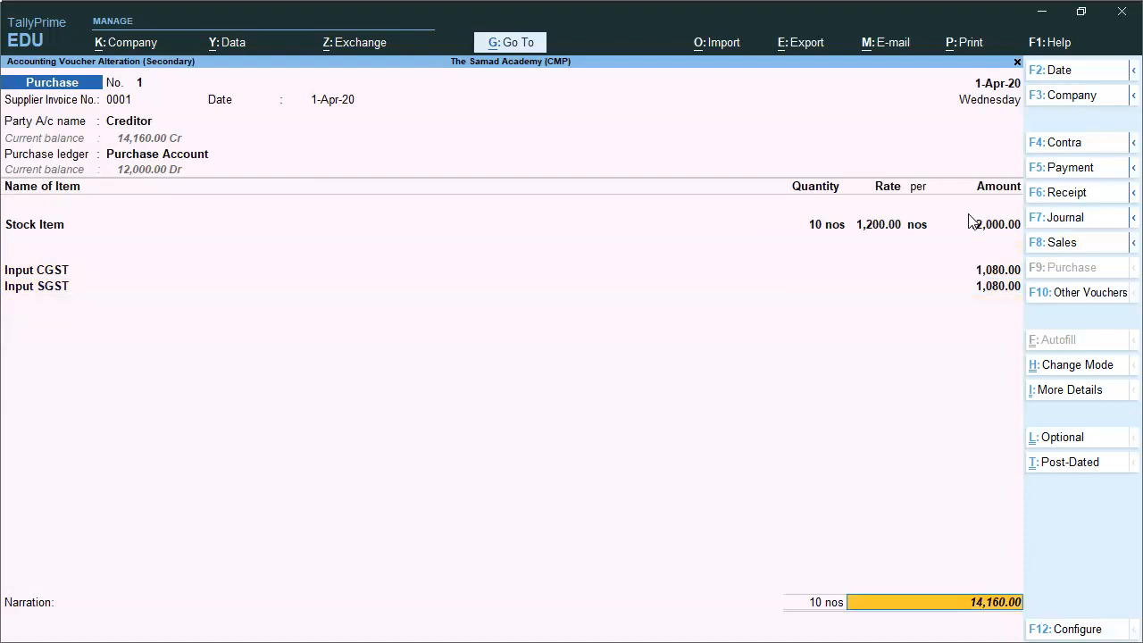
key("Return")
key("Return")
key("Return")
key("Return")
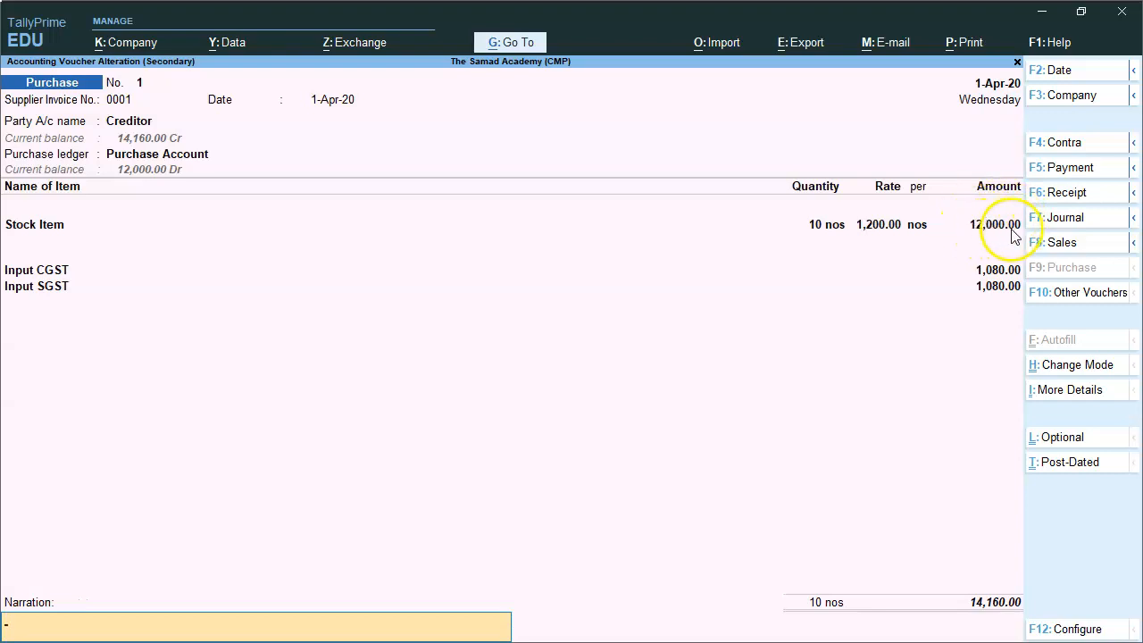
left_click(1028, 269)
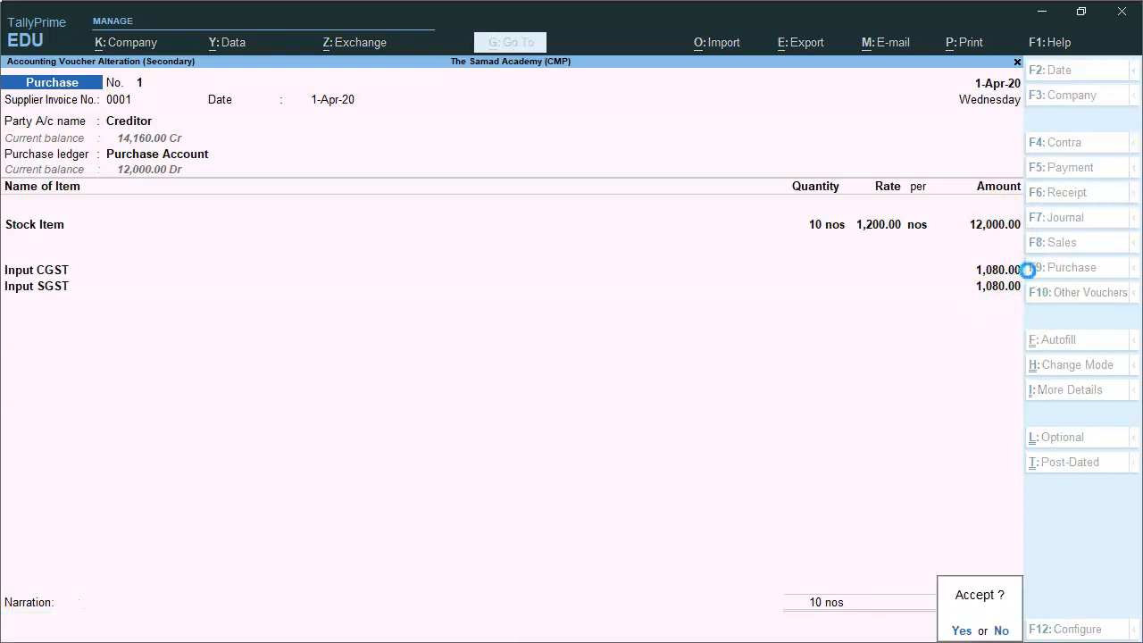
key("y")
key("Escape")
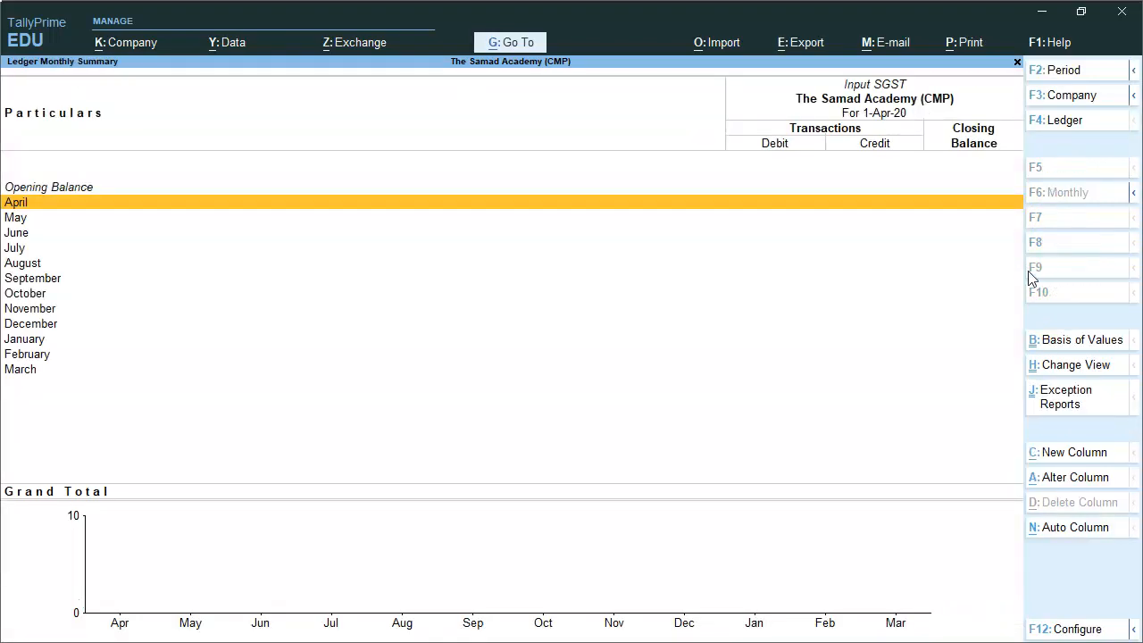
Back in Profit & Loss, drill into Purchase Account's April vouchers (14,160 purchases)
key("Escape")
key("Escape")
key("Down")
key("Down")
key("Down")
key("Down")
key("Up")
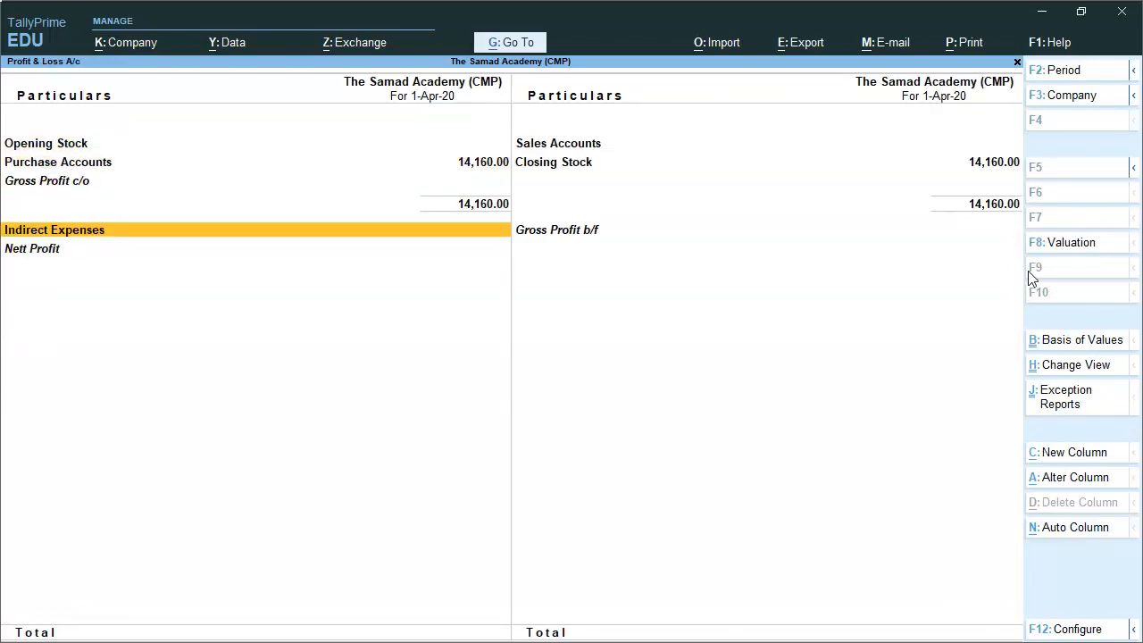
key("Up")
key("Up")
key("Return")
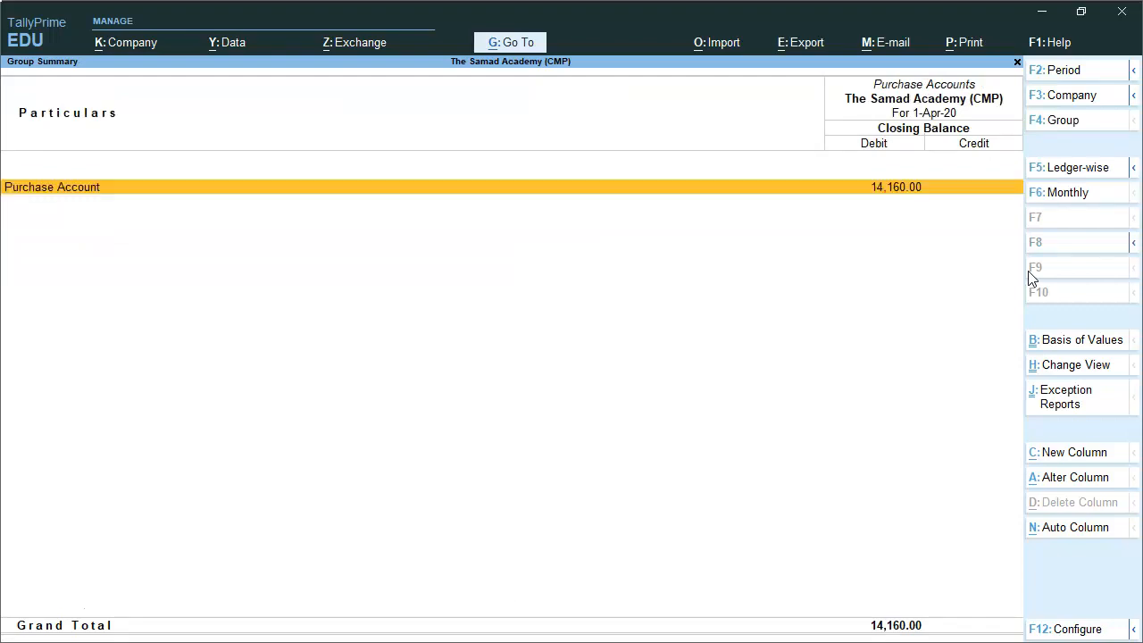
key("Return")
key("Return")
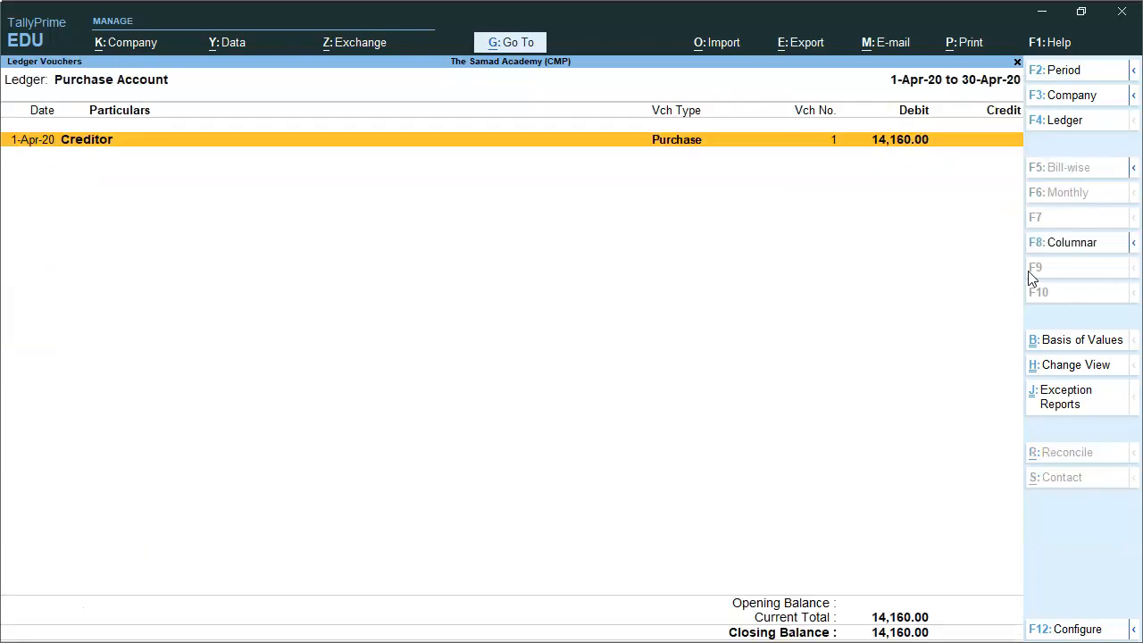
key("Return")
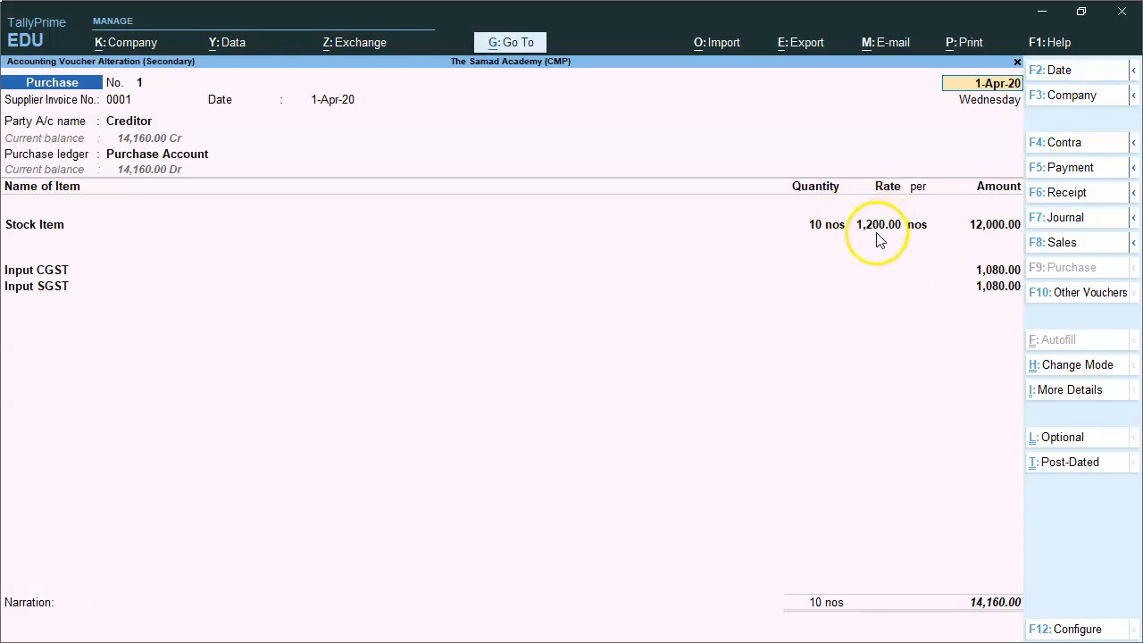
Close the purchase voucher and exit the Profit & Loss report
key("Escape")
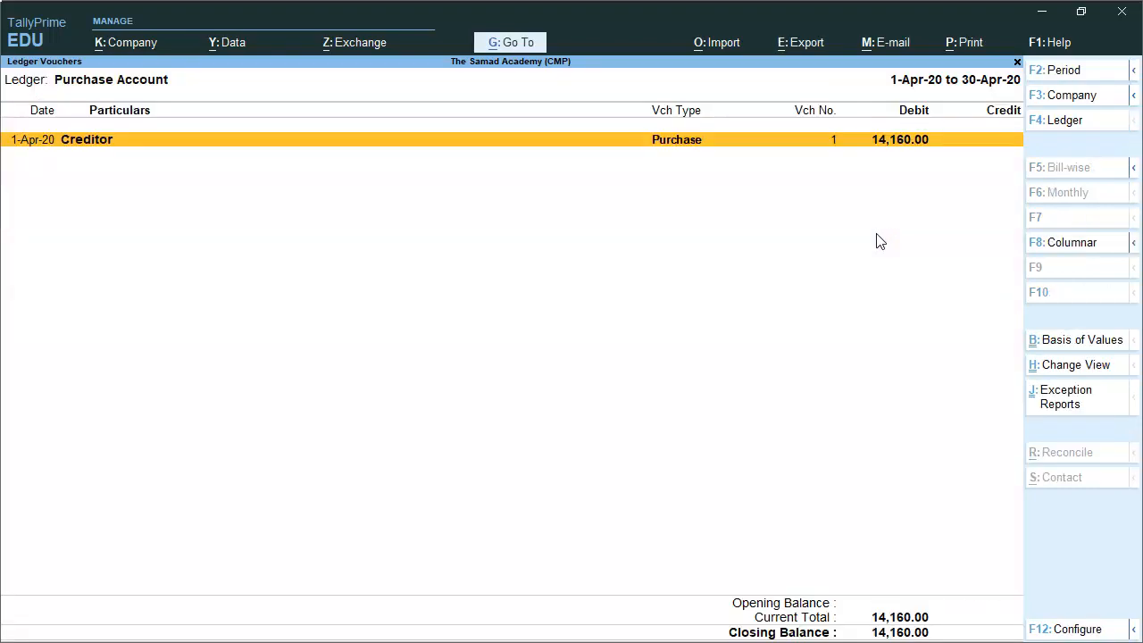
key("Escape")
key("Escape")
key("Escape")
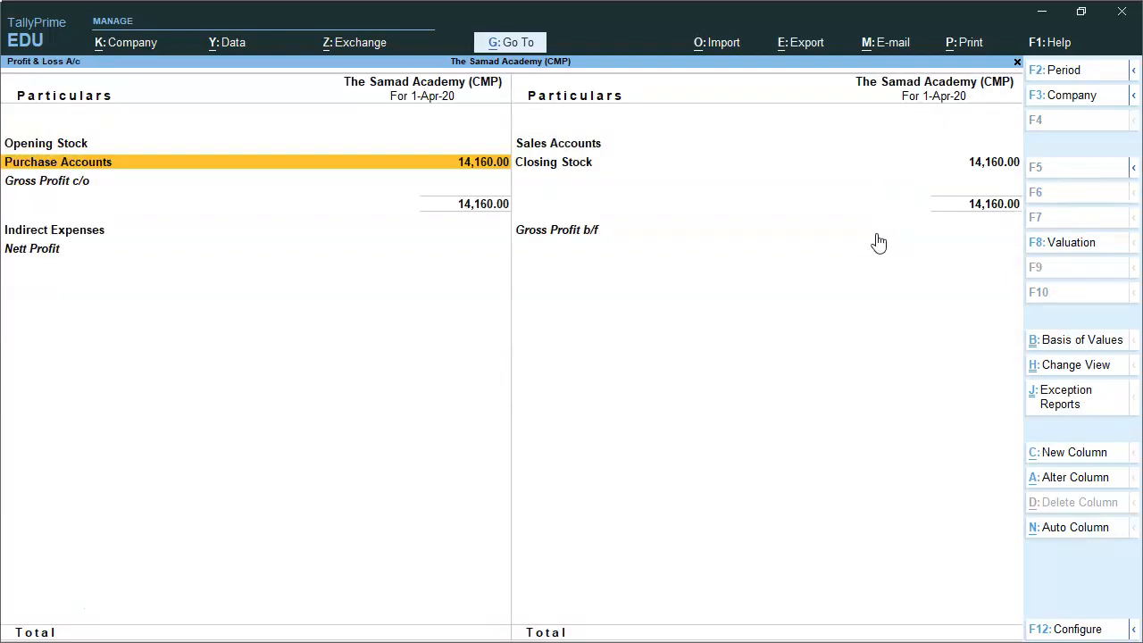
key("Escape")
Open the Inventory Books Stock Item report for Stock Item's monthly summary
key("d")
key("Down")
key("Down")
key("Down")
key("Up")
key("Up")
key("Down")
key("Down")
key("Down")
key("Down")
key("Down")
key("Return")
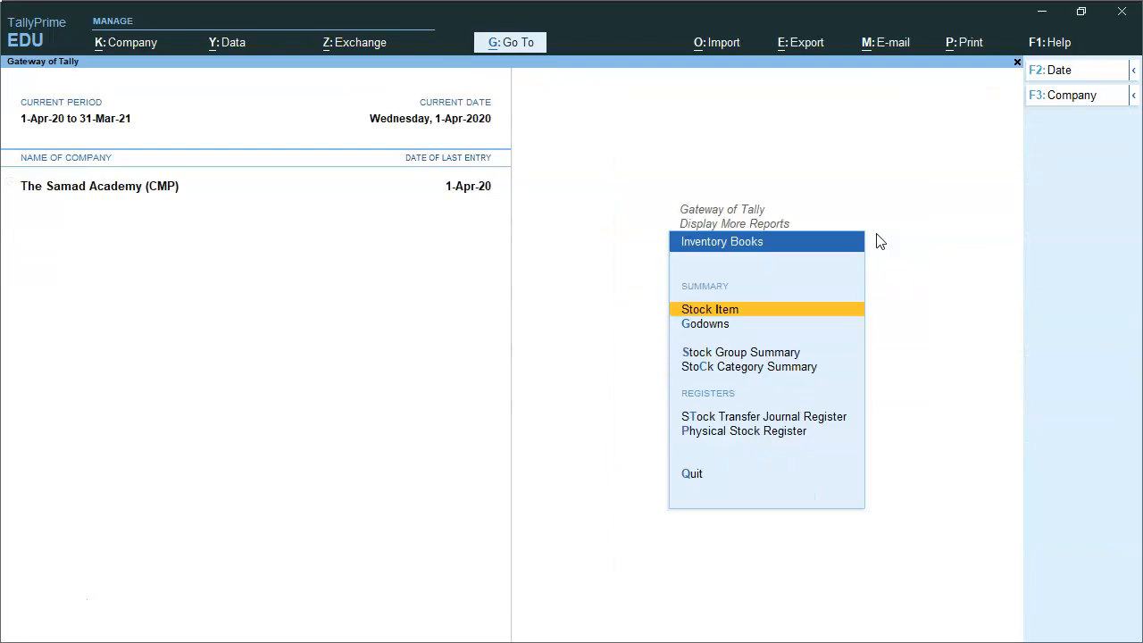
key("Return")
key("Return")
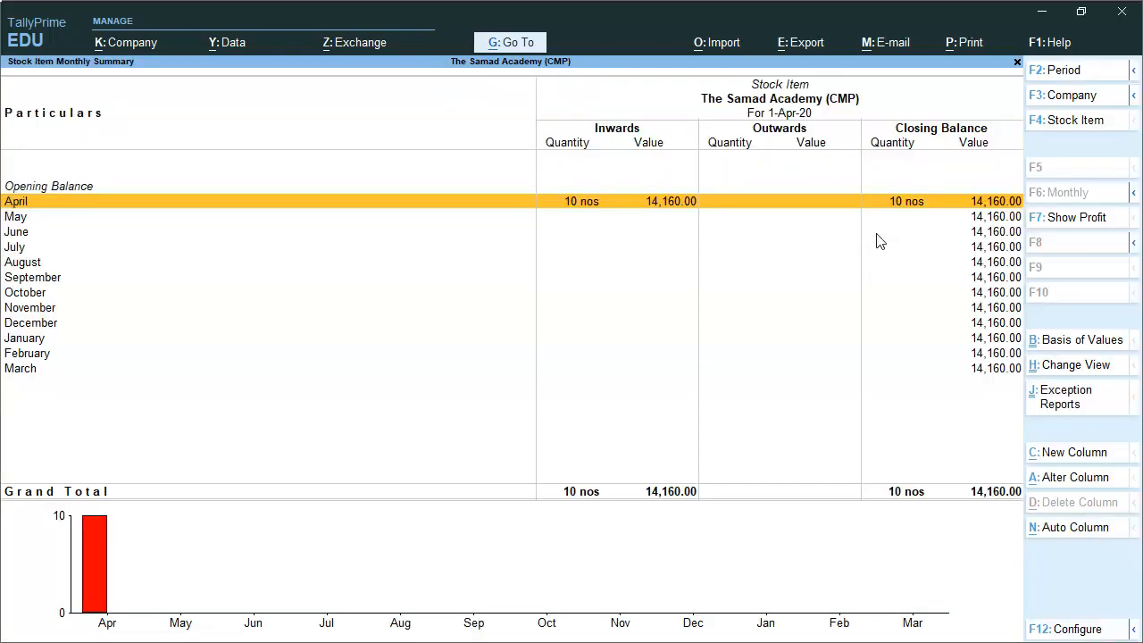
key("Return")
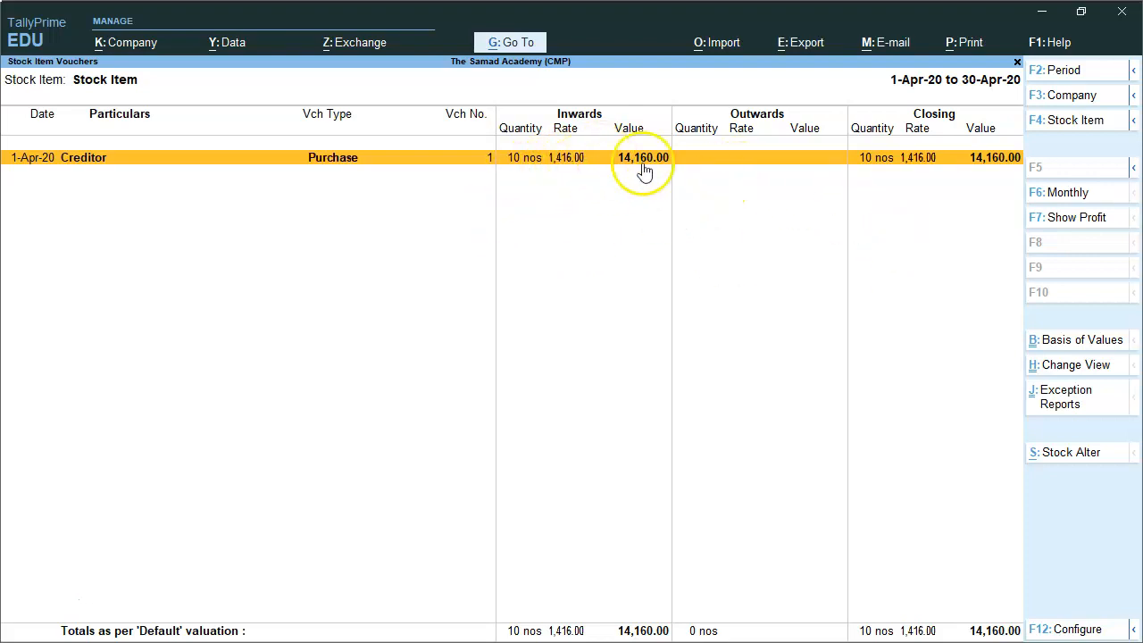
View April's Purchase voucher 1 (10 nos at 1,416, 14,160) and return
left_click(566, 170)
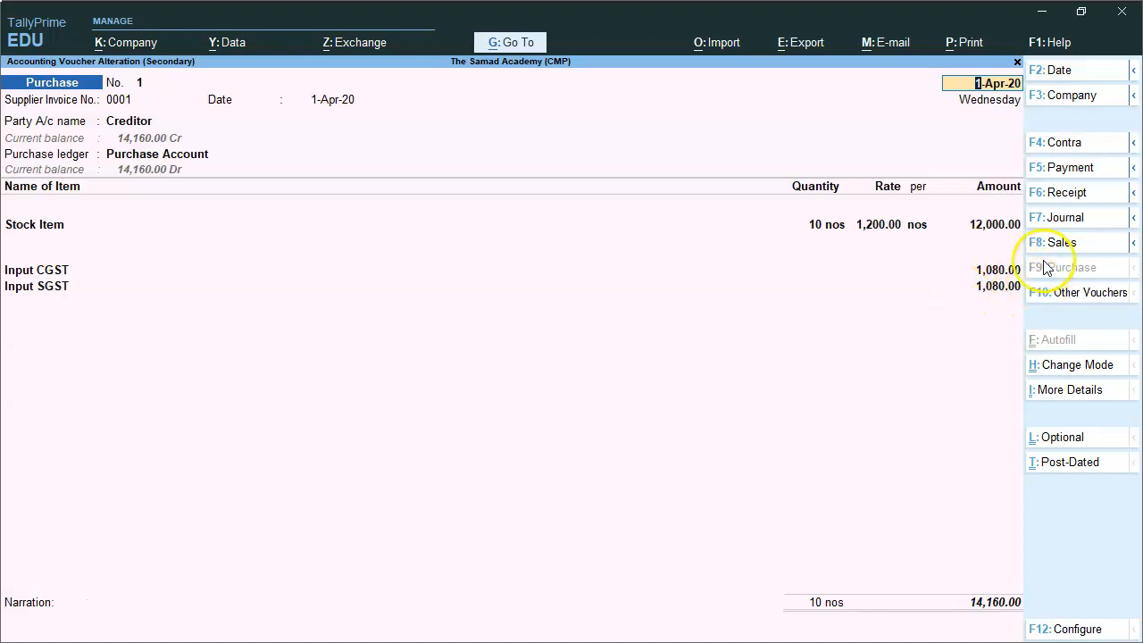
key("Escape")
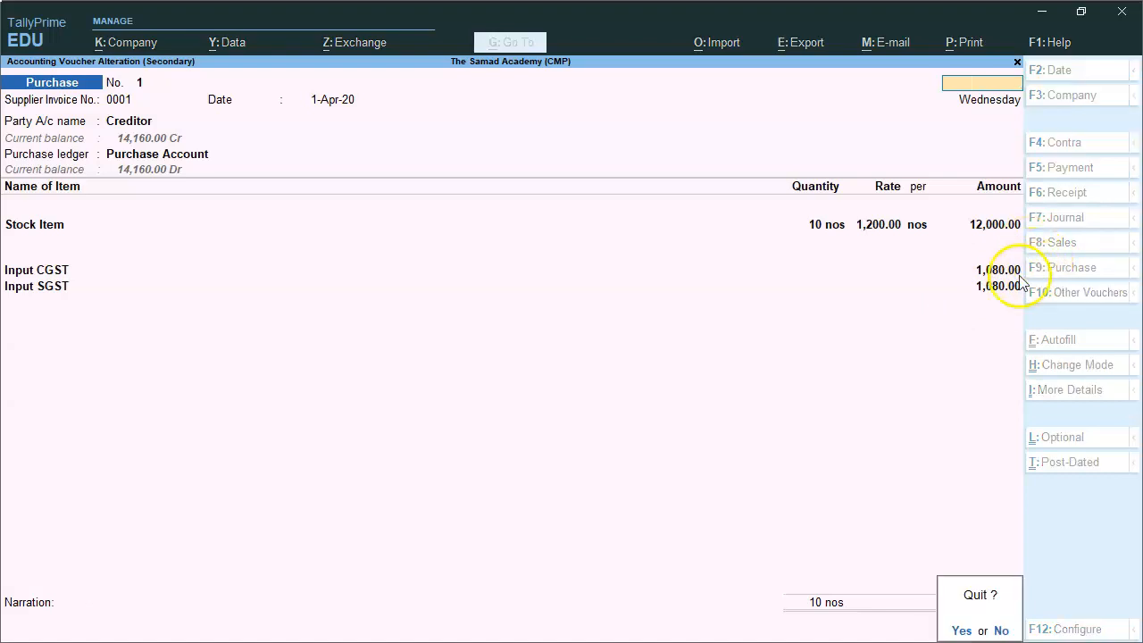
key("y")
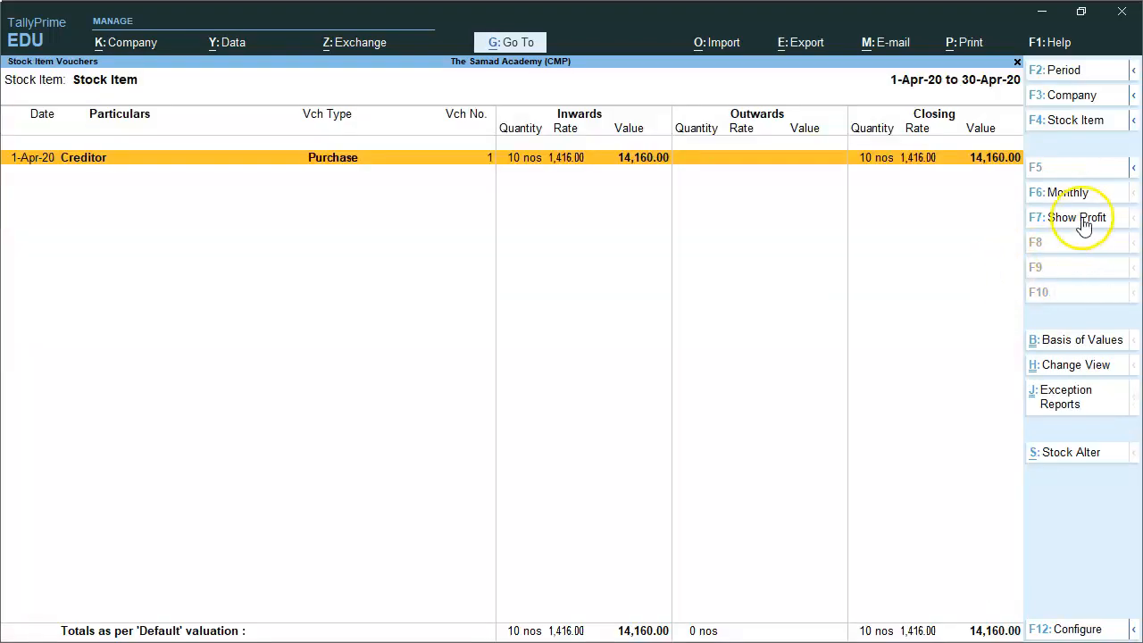
left_click(567, 170)
Leave the stock reports and start a new purchase voucher in Accounting Invoice mode
left_click(576, 160)
left_click(568, 175)
key("Escape")
key("Escape")
key("Escape")
key("Escape")
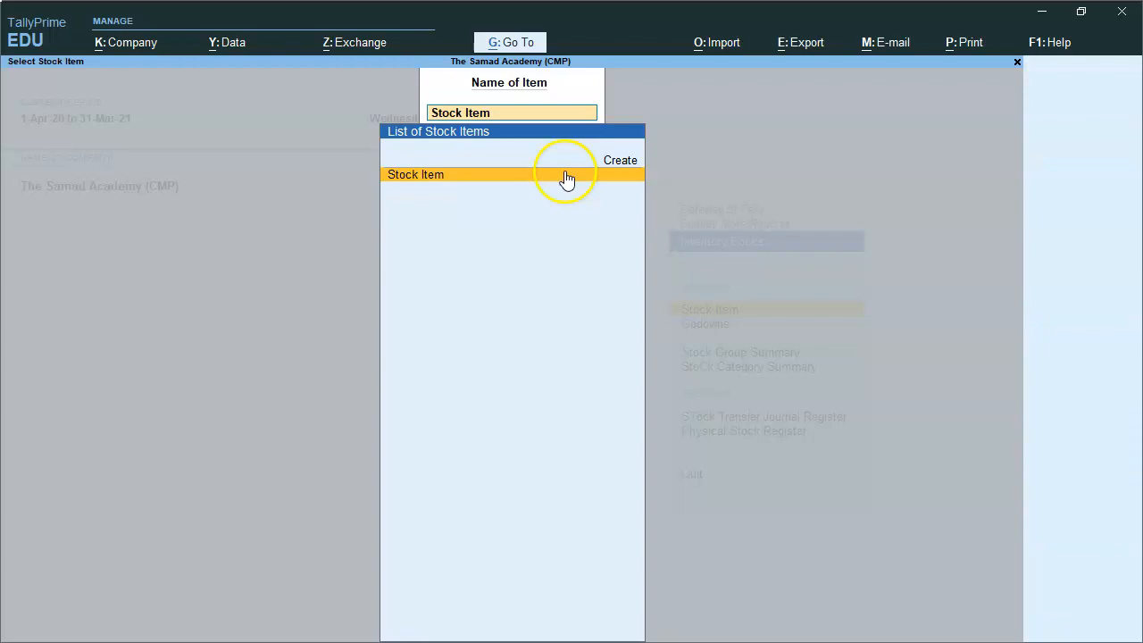
key("Escape")
key("Down")
key("Down")
key("Down")
key("Down")
key("Down")
key("Return")
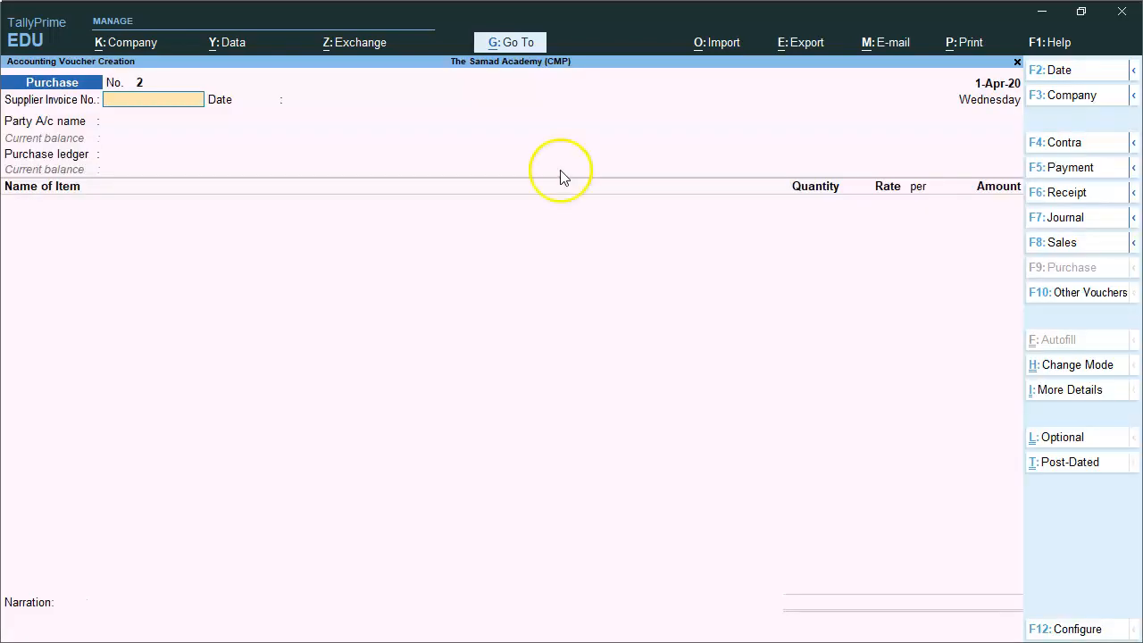
left_click(1067, 365)
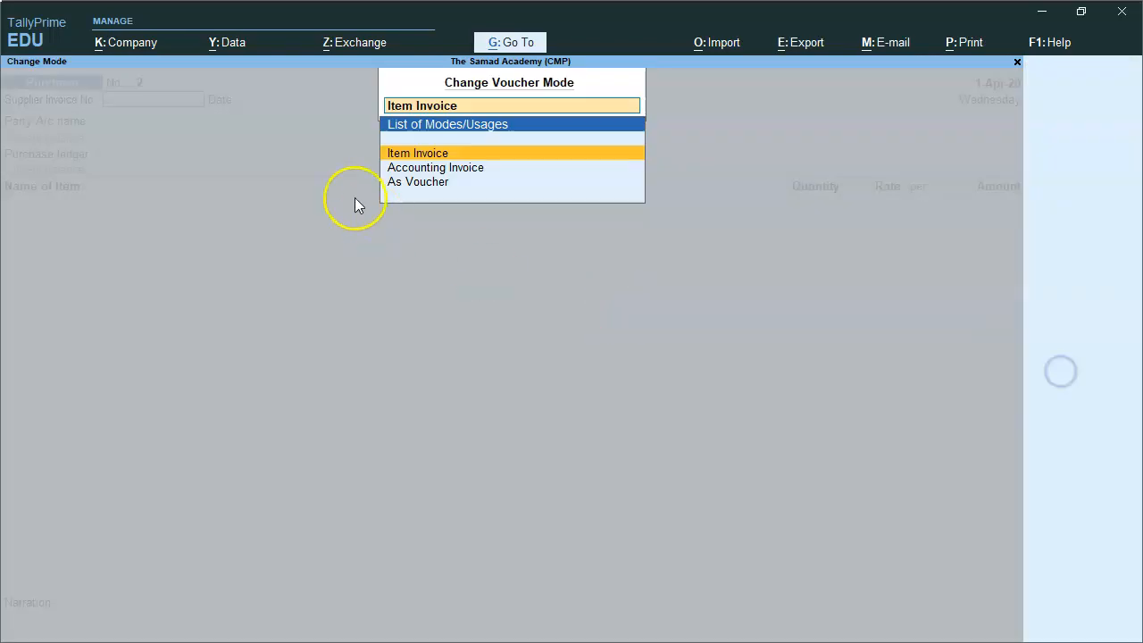
left_click(442, 169)
Pick Creditor as the party and enter Service Expenses of 15,000
key("Down")
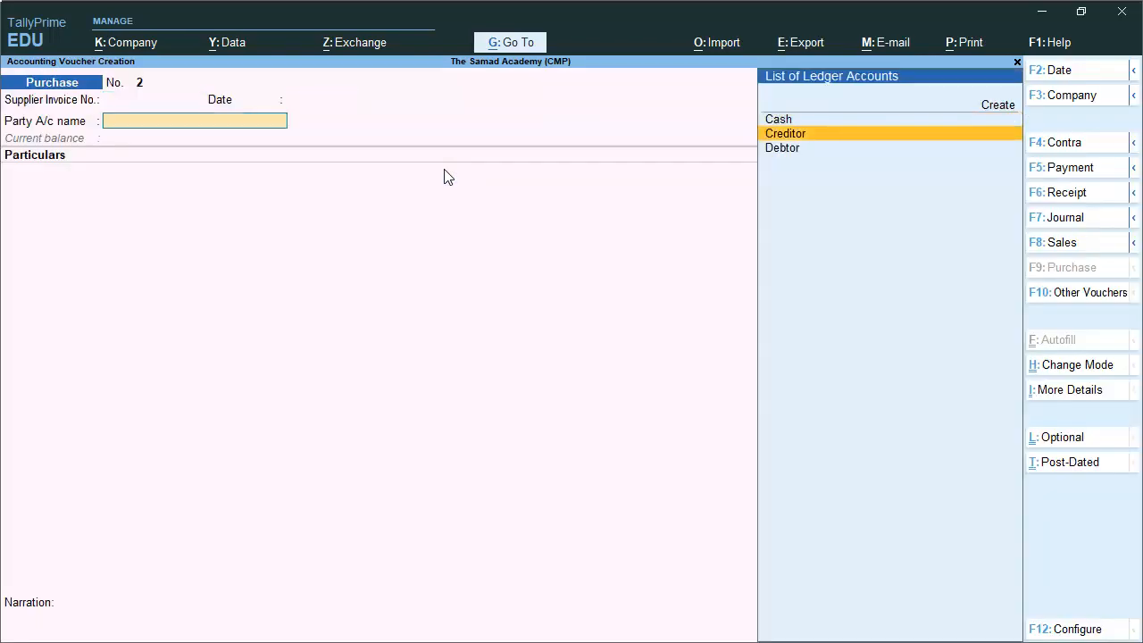
key("Return")
key("Return")
key("Return")
key("Return")
type("se")
key("Return")
type("15,000")
key("Return")
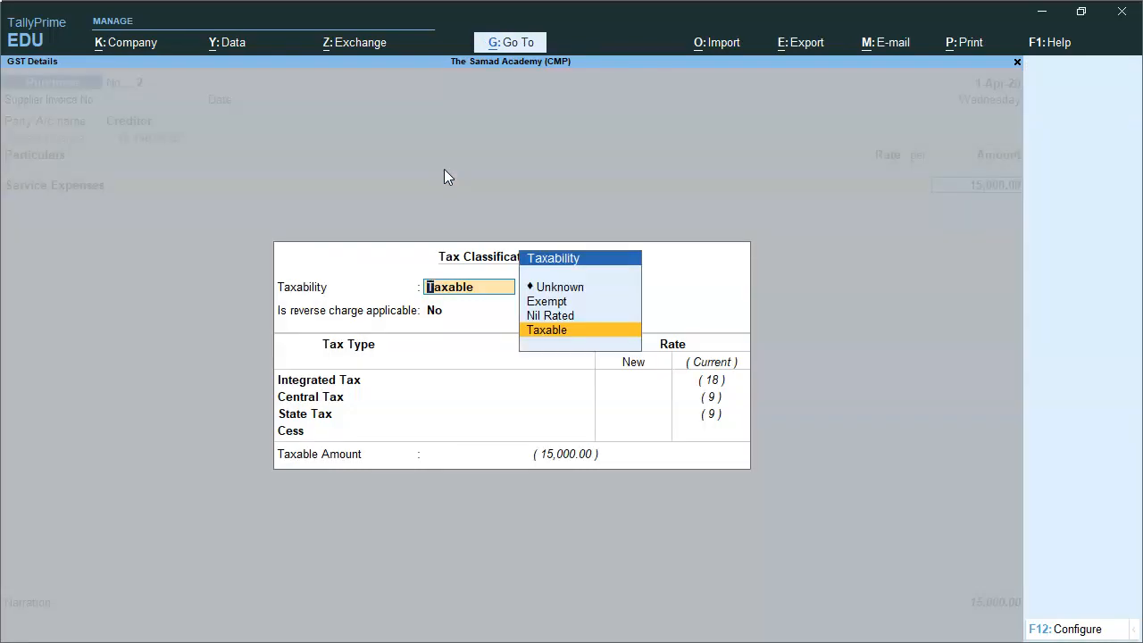
Add Input CGST and Input SGST at 1,350 each, totalling 17,700, and accept
key("Return")
key("Return")
key("Return")
key("Return")
key("Return")
key("Return")
type("in")
key("Return")
key("Return")
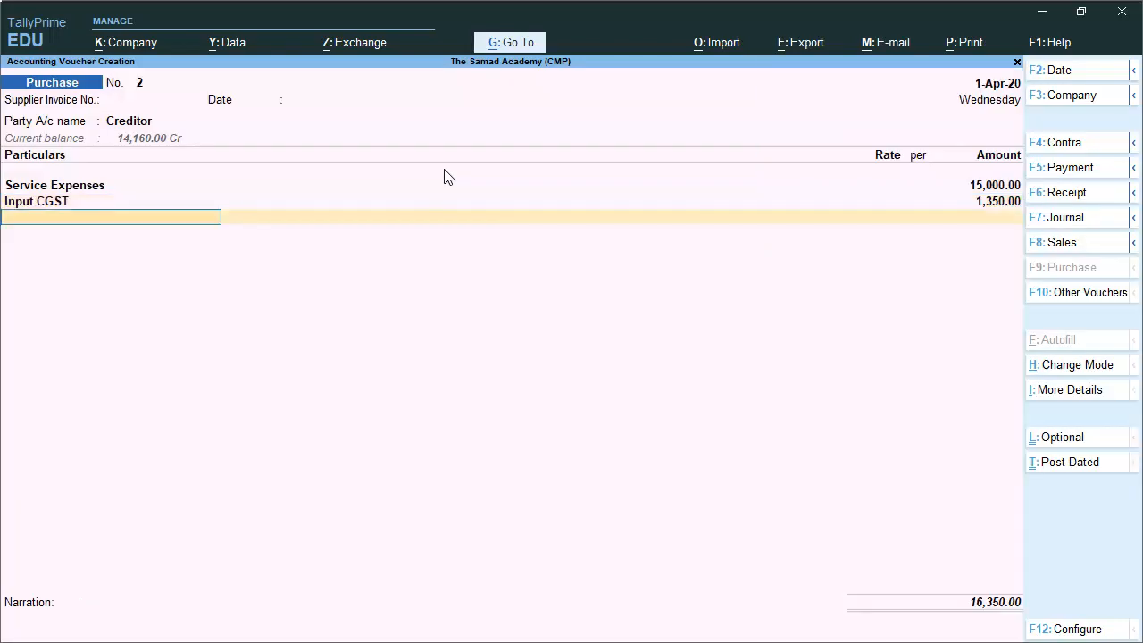
type("in")
key("Down")
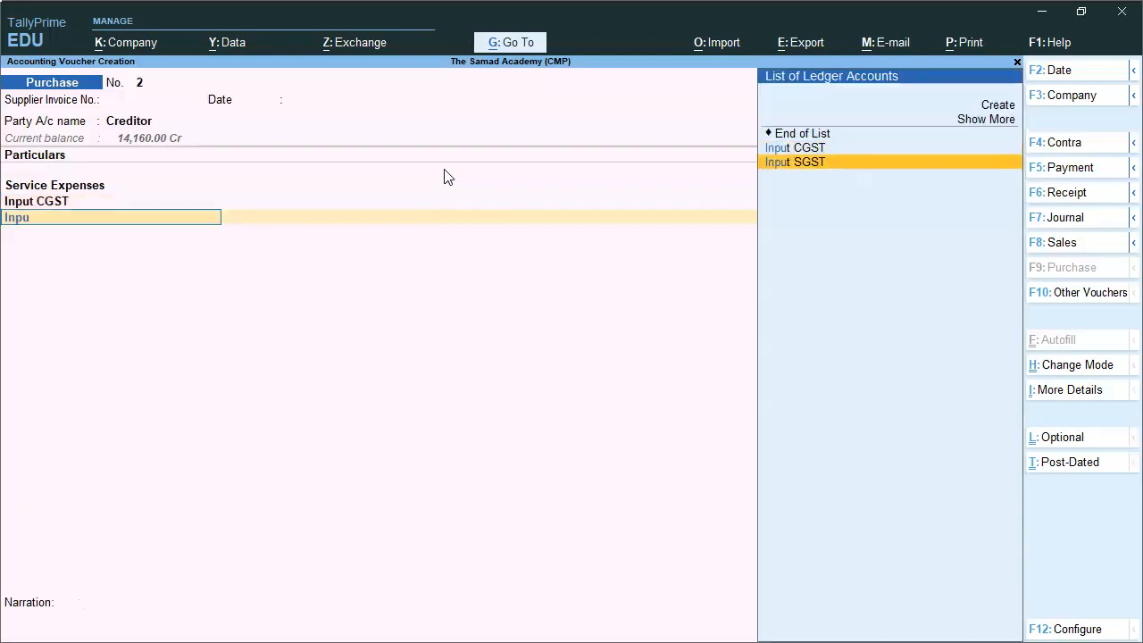
key("Return")
key("Return")
key("Return")
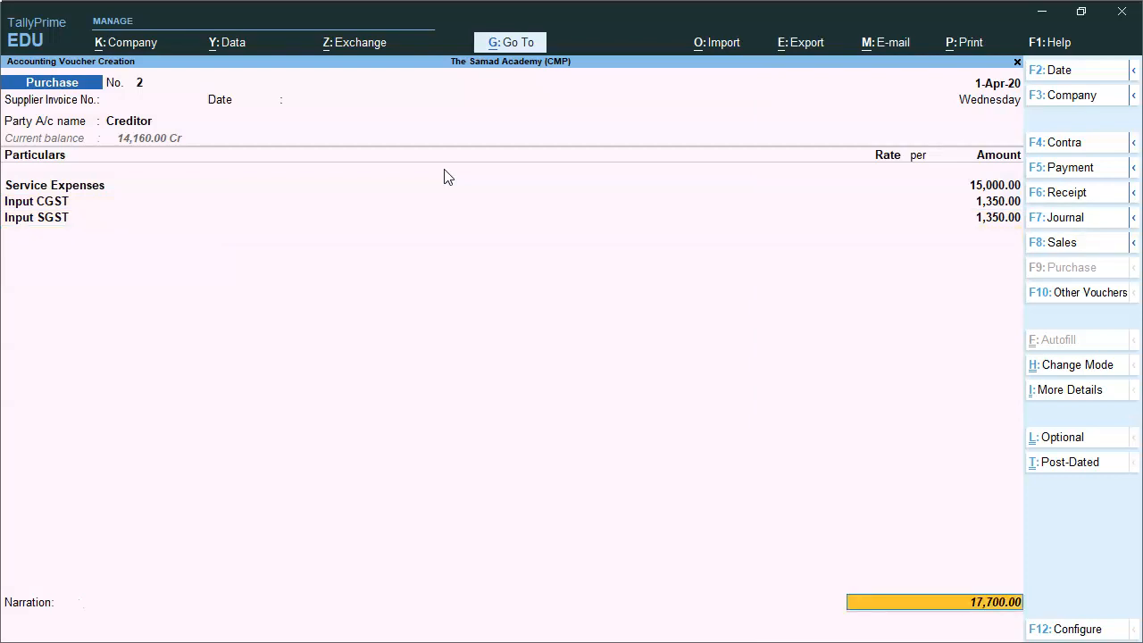
key("Return")
key("Return")
key("Return")
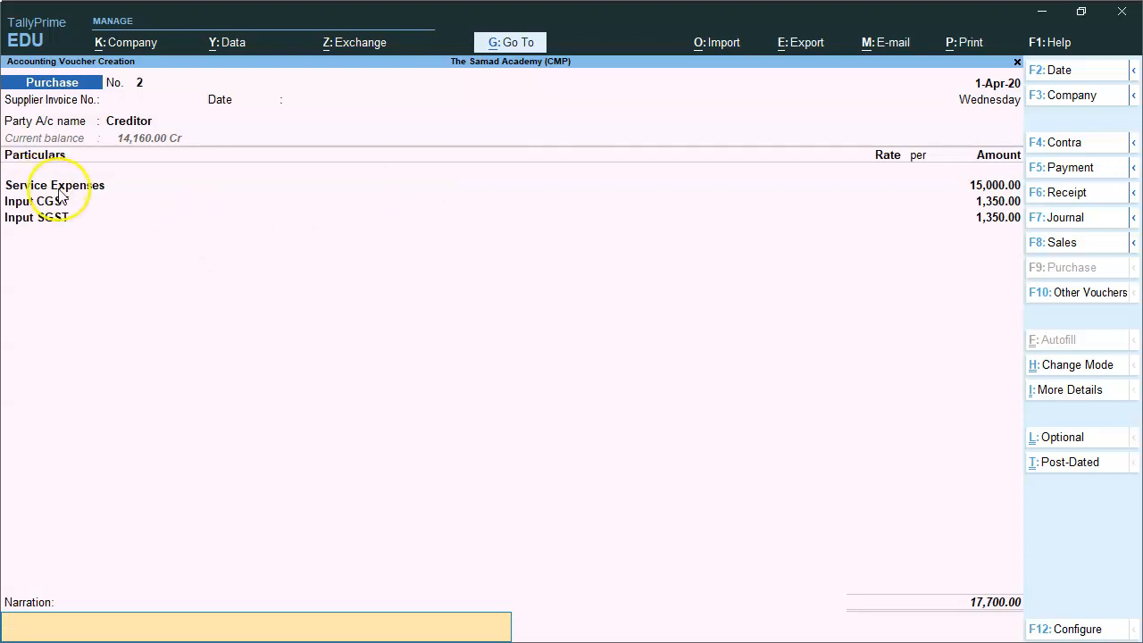
key("Return")
key("Return")
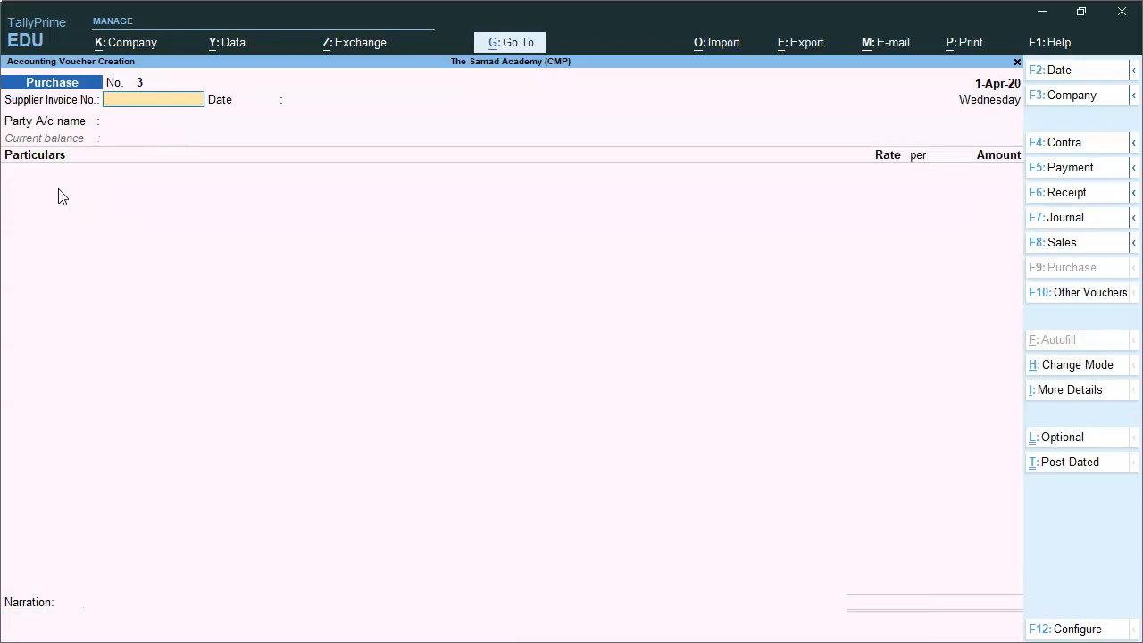
key("Escape")
key("Return")
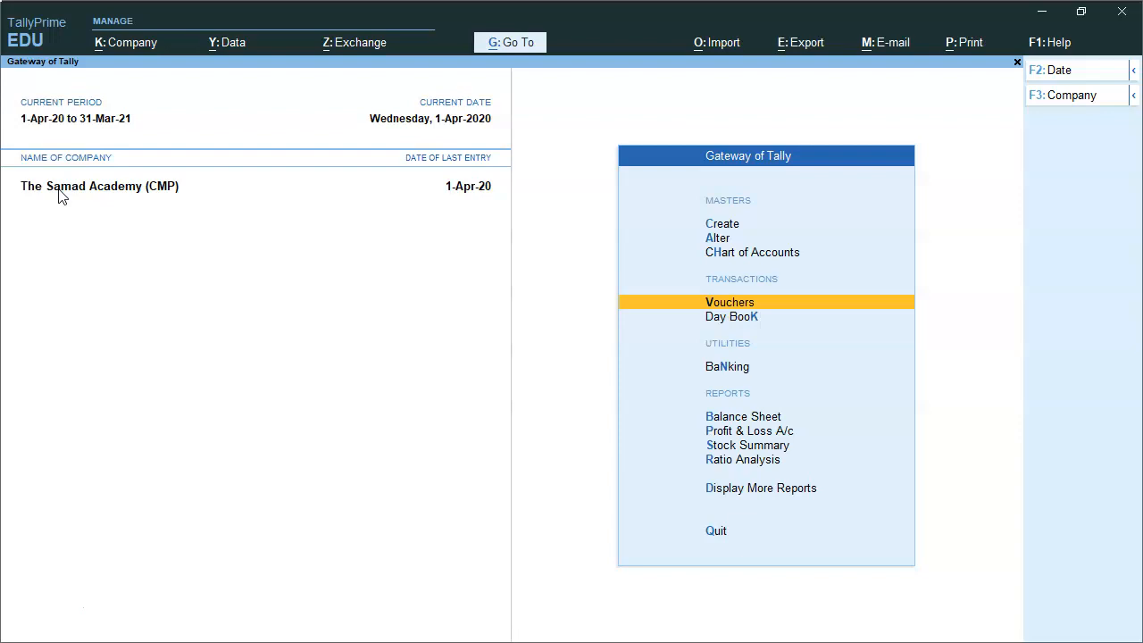
key("Down")
key("Down")
key("Down")
key("Down")
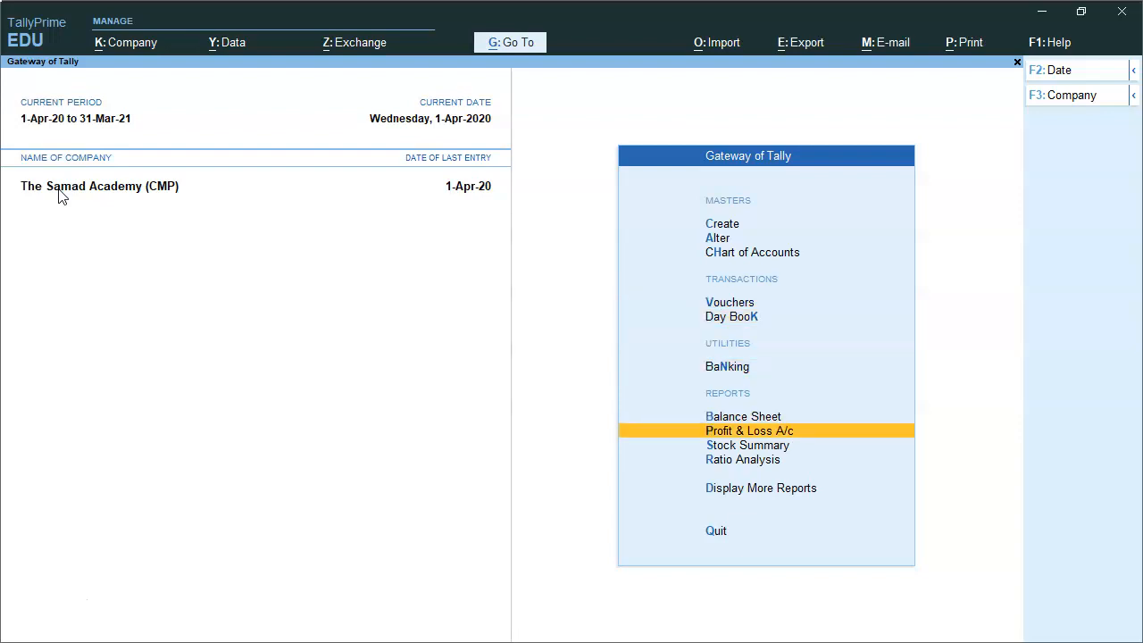
key("Return")
key("Down")
key("Down")
key("Down")
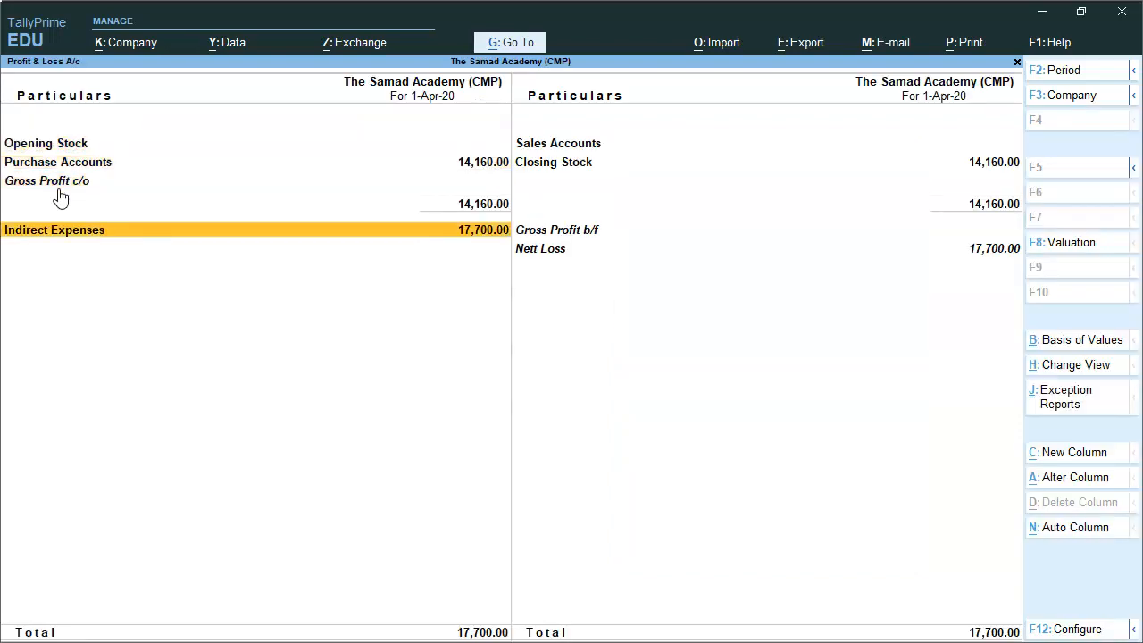
key("Return")
key("Down")
key("Down")
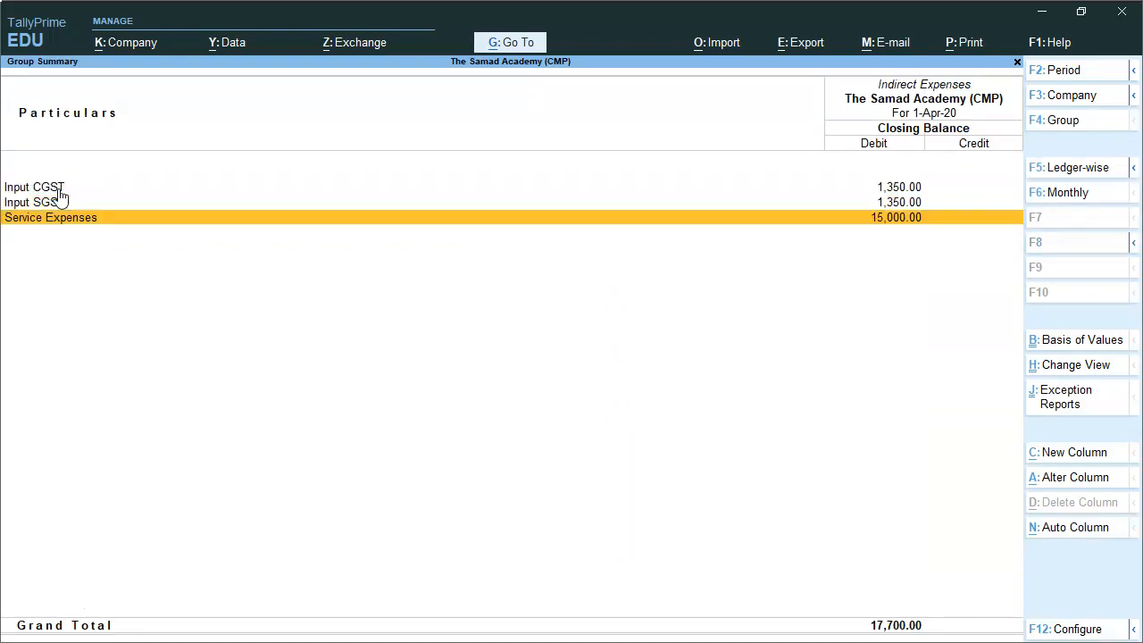
left_click(59, 190)
key("Up")
key("Down")
key("Up")
key("Down")
key("Up")
key("Down")
key("Down")
key("Up")
key("Escape")
key("Up")
key("Down")
key("Return")
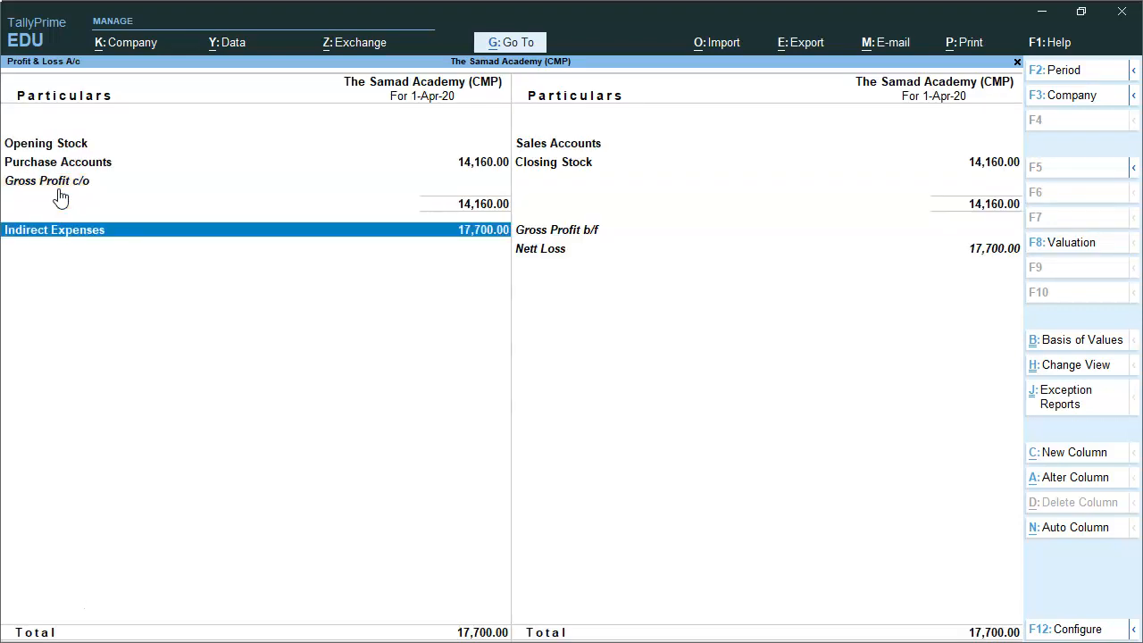
key("Return")
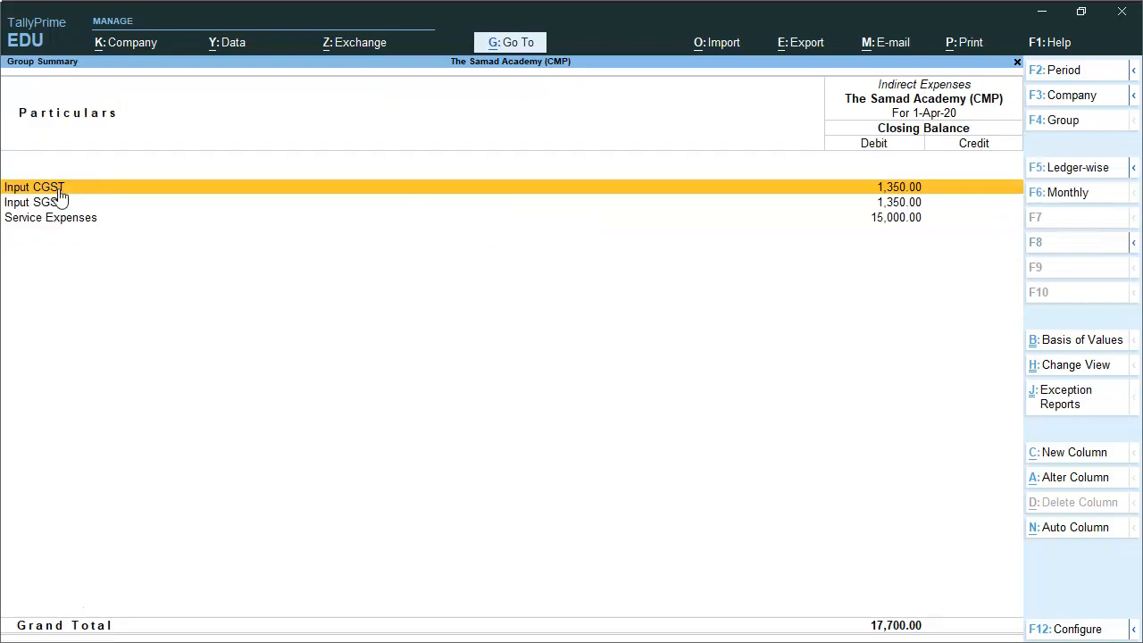
key("ctrl+Return")
key("Return")
key("Return")
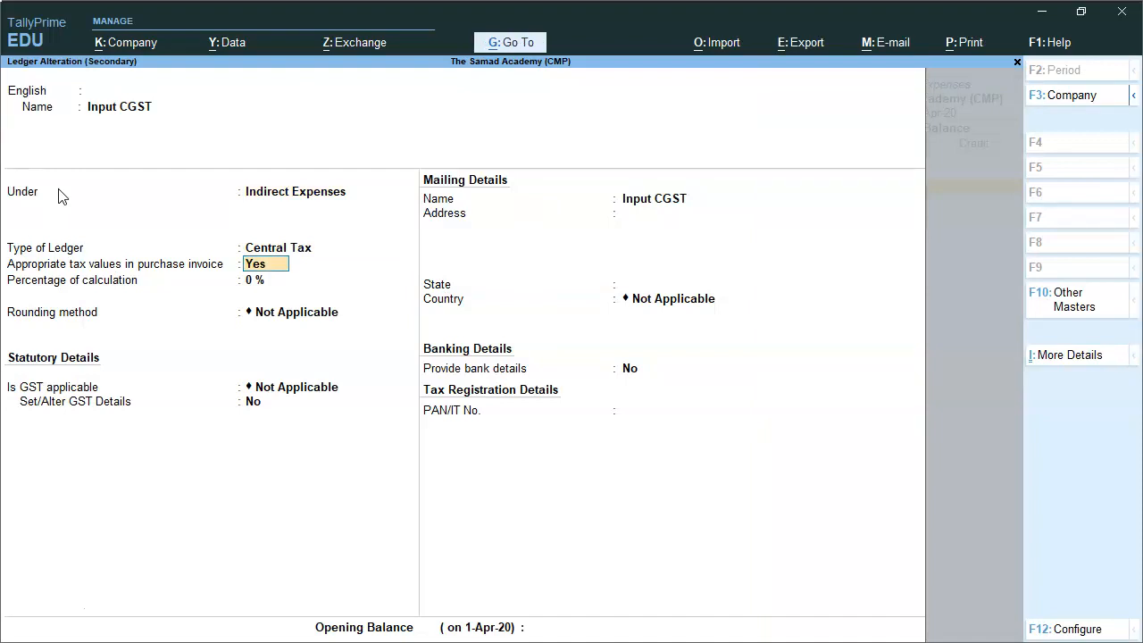
key("Escape")
key("Escape")
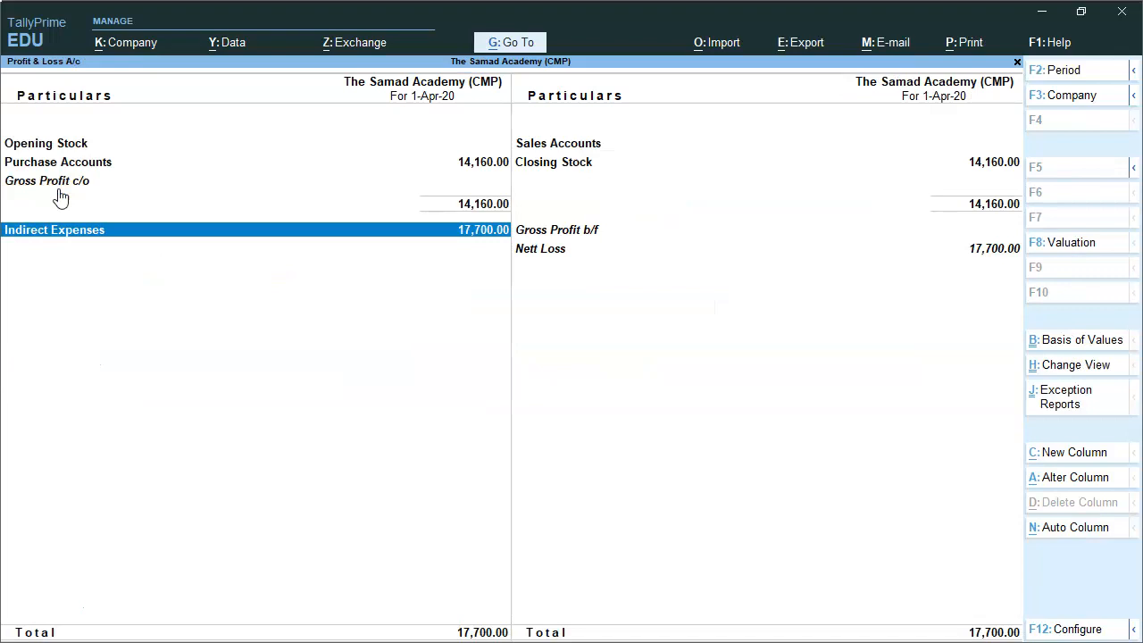
key("Escape")
key("Escape")
key("Escape")
key("Down")
key("Down")
key("Down")
key("Return")
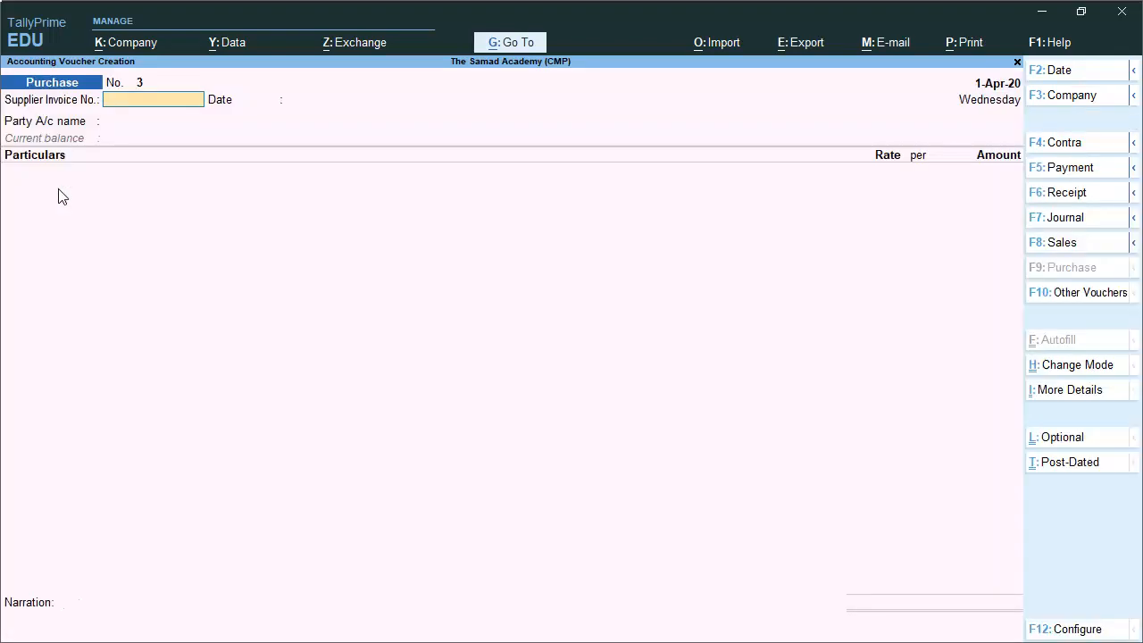
Switch purchase voucher No. 3 to Item Invoice mode
left_click(1085, 366)
key("Up")
key("Return")
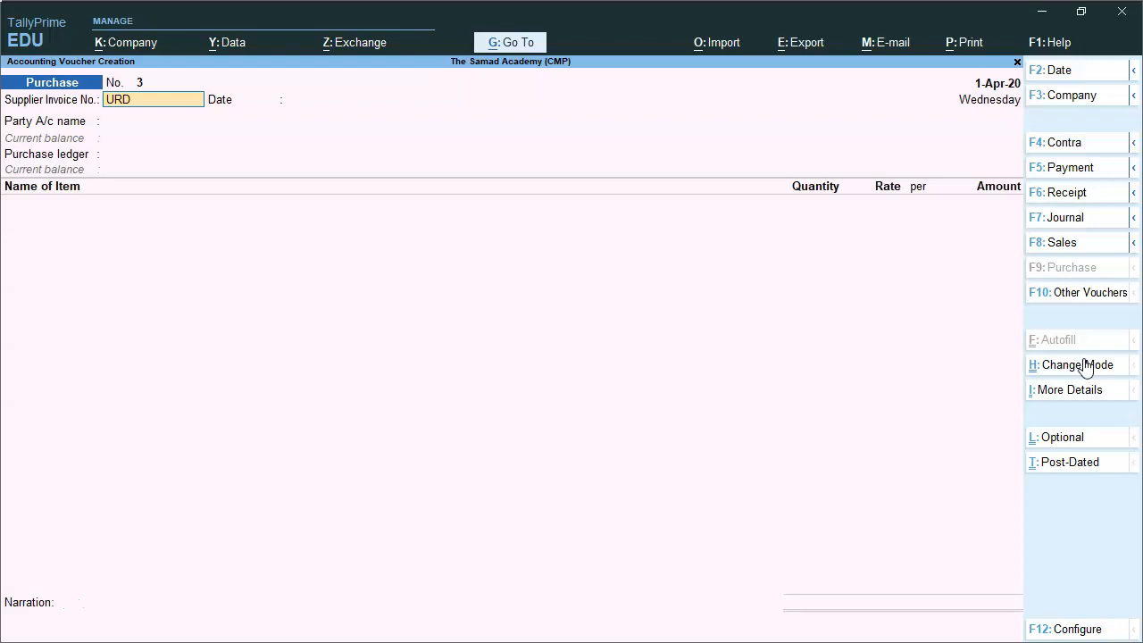
key("Return")
key("Return")
Create party ledger URD CREDITOR under Sundry Creditors as Unregistered, then choose Purchase Account
key("alt+c")
type("URD")
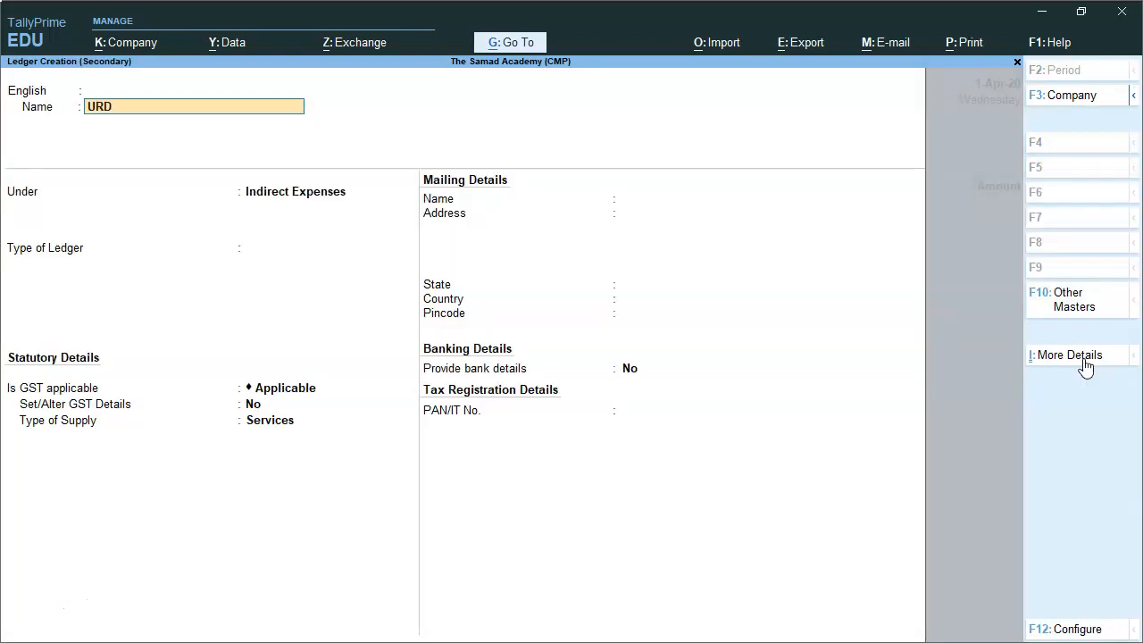
type(" CREDITOR")
key("Return")
key("Return")
type("cre")
key("Return")
key("Return")
key("Return")
key("Return")
key("Return")
key("Return")
key("Return")
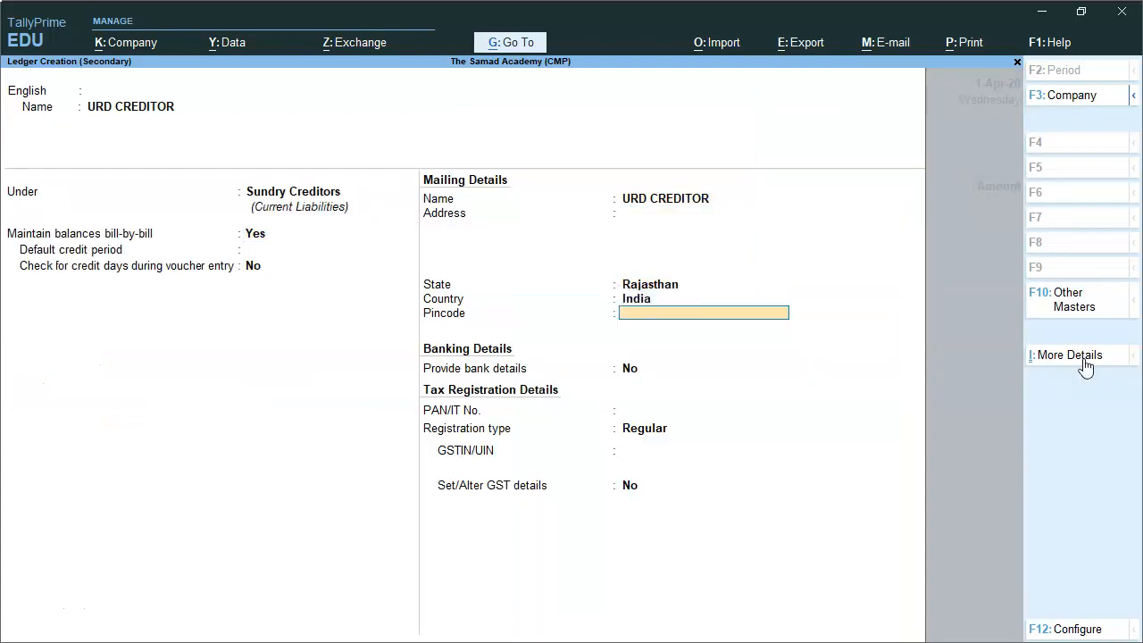
key("Return")
key("Return")
key("Return")
type("r")
key("BackSpace")
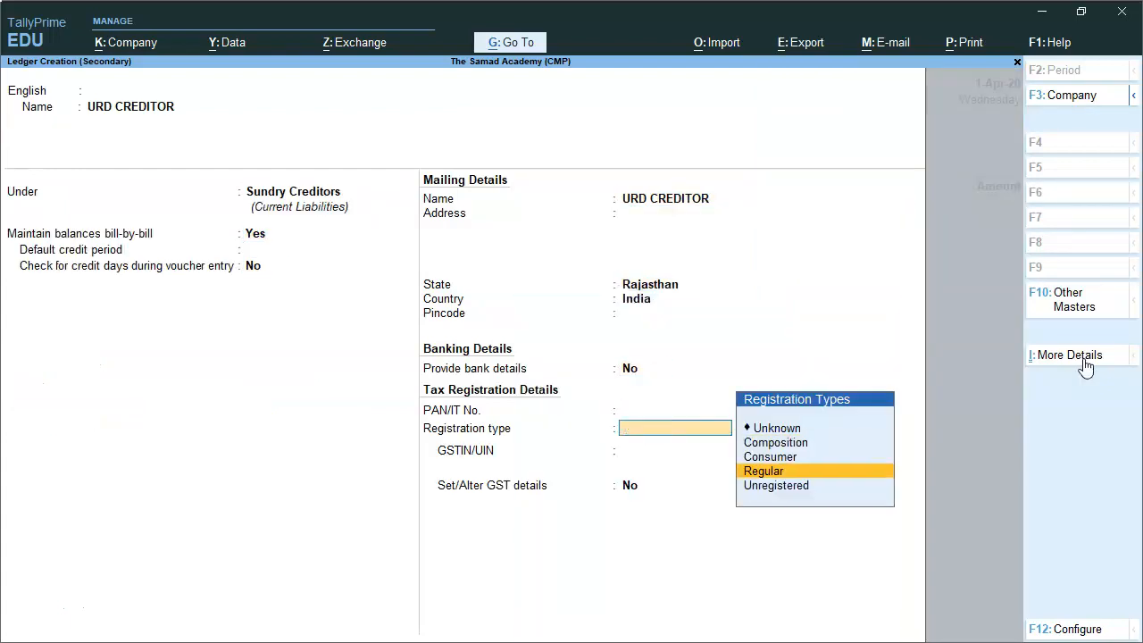
key("Down")
key("Return")
key("Return")
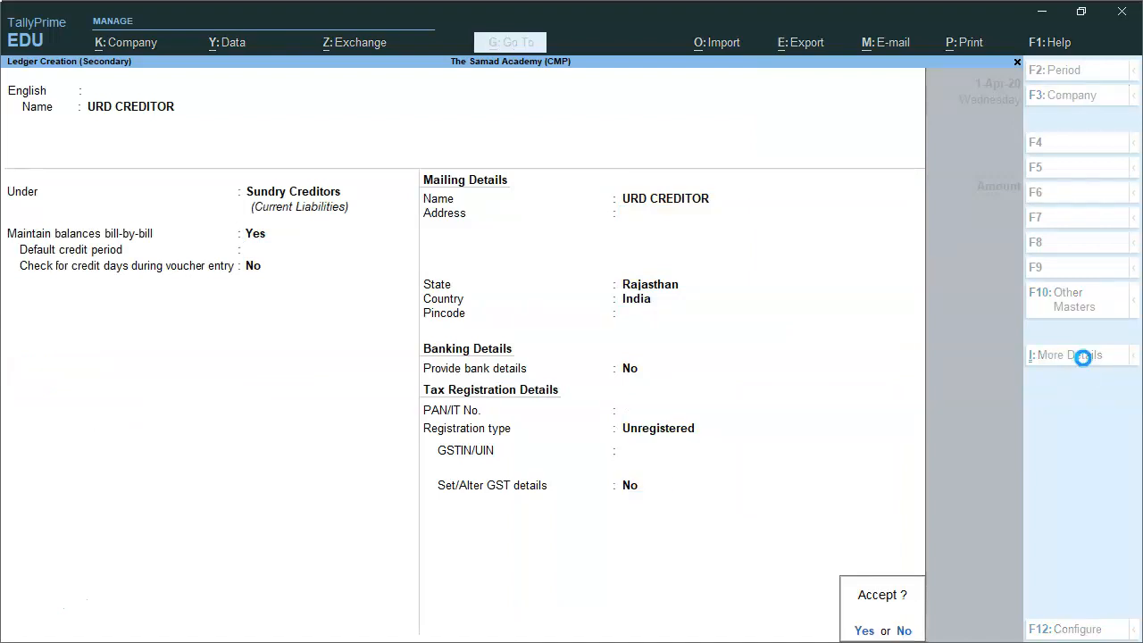
key("Return")
key("Return")
key("Return")
key("Return")
key("Return")
key("Return")
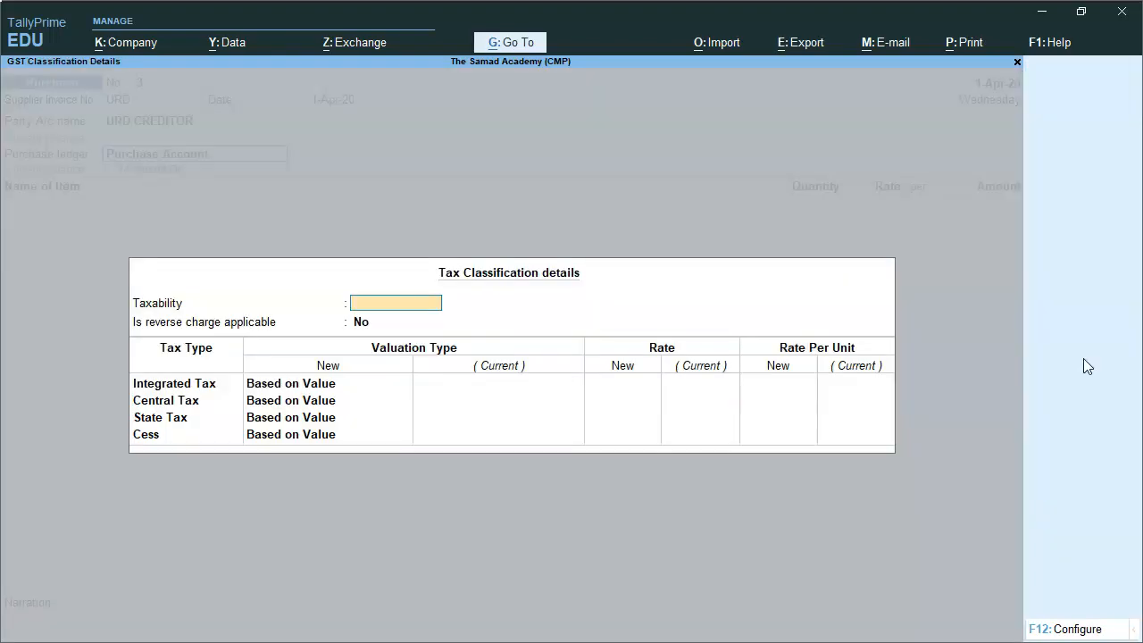
key("Return")
Review the purchase ledger's taxability options and leave it as Unknown
key("BackSpace")
key("Return")
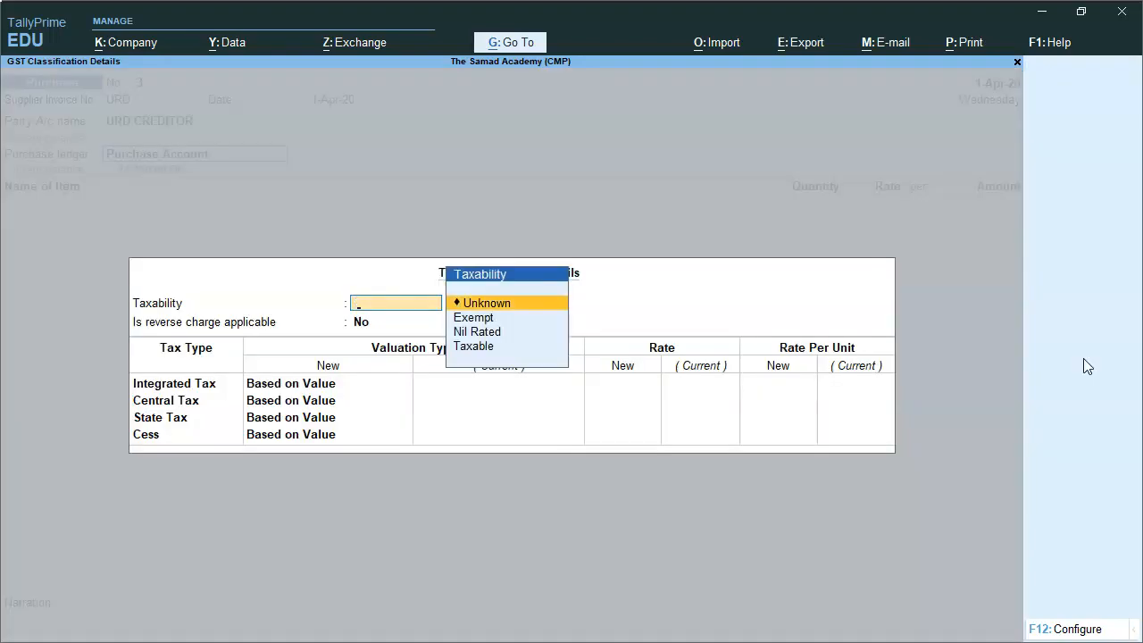
key("Down")
key("Down")
key("Down")
key("Up")
key("Up")
key("Up")
key("Down")
key("Down")
key("Down")
key("Up")
key("Up")
key("Up")
key("Down")
key("Down")
key("Down")
key("Up")
key("Up")
key("Up")
key("Escape")
key("Down")
Enter Stock Item 10 nos at 1,200 (12,000) without tax ledgers, with bill reference URD
key("Return")
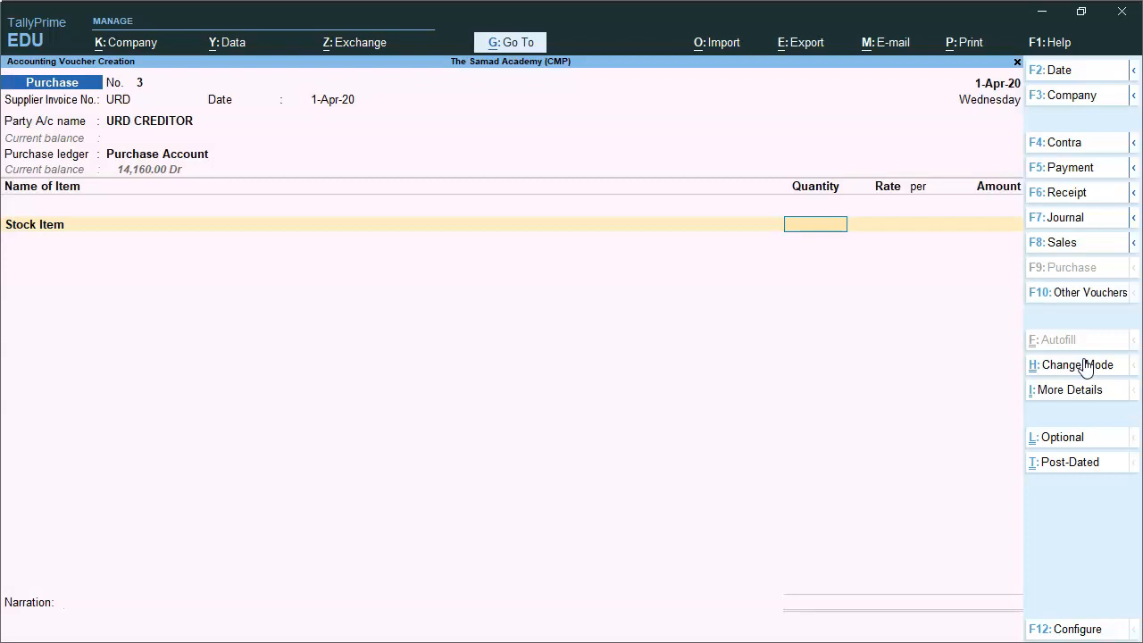
key("Return")
key("Return")
key("Return")
key("Return")
key("Return")
key("Return")
type("IN")
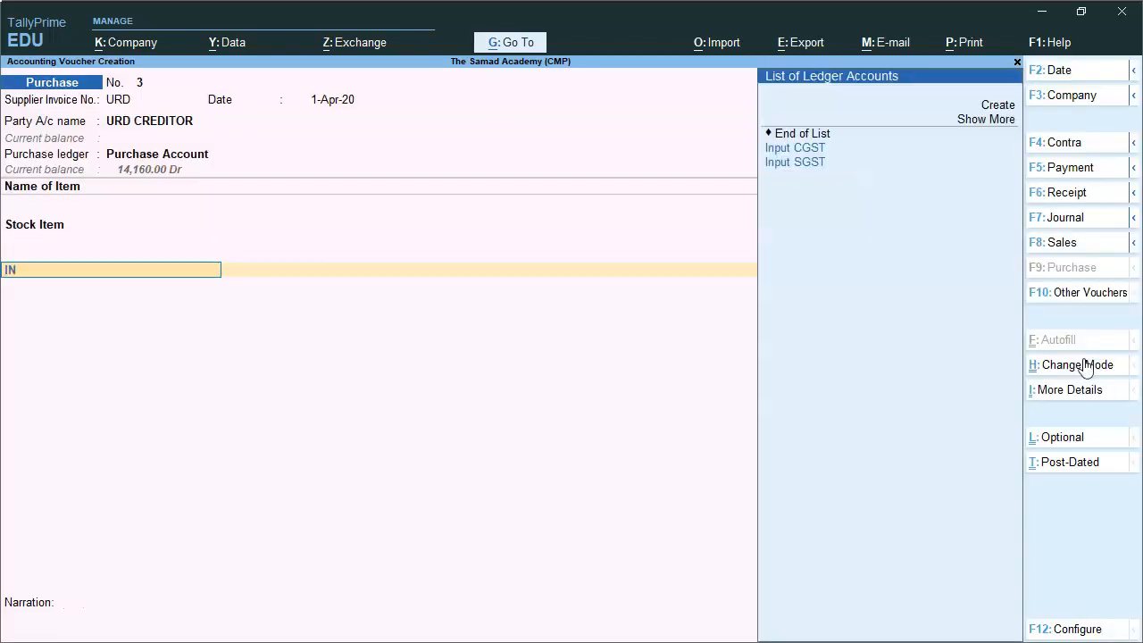
key("Down")
key("Return")
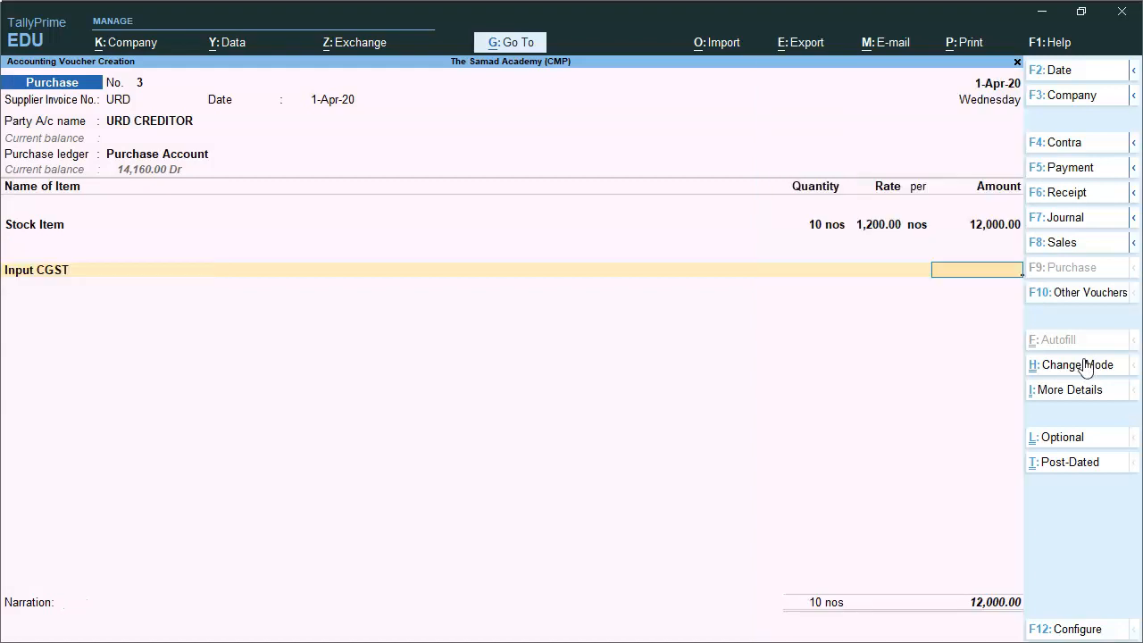
key("BackSpace")
type("END")
key("Return")
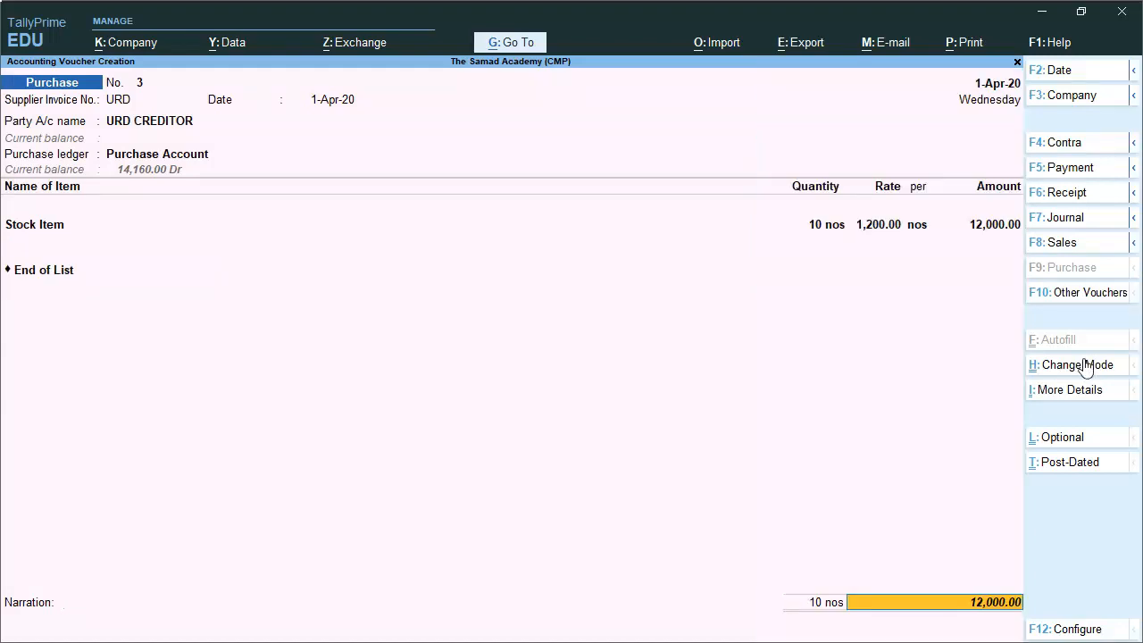
key("Return")
key("Return")
key("Return")
key("Return")
key("Return")
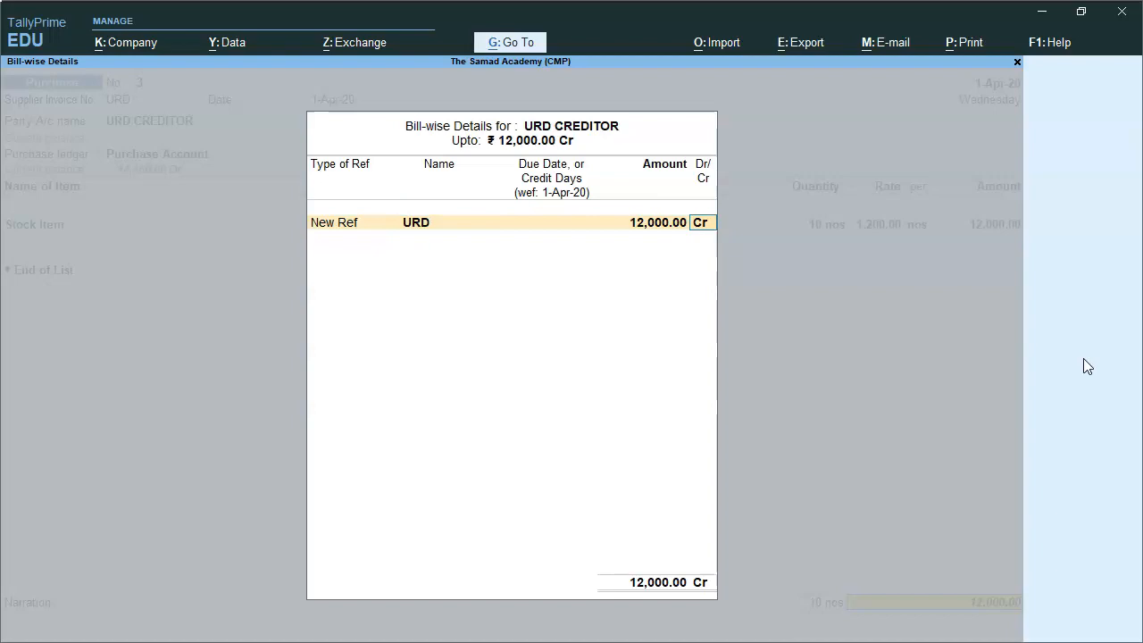
key("Return")
key("Return")
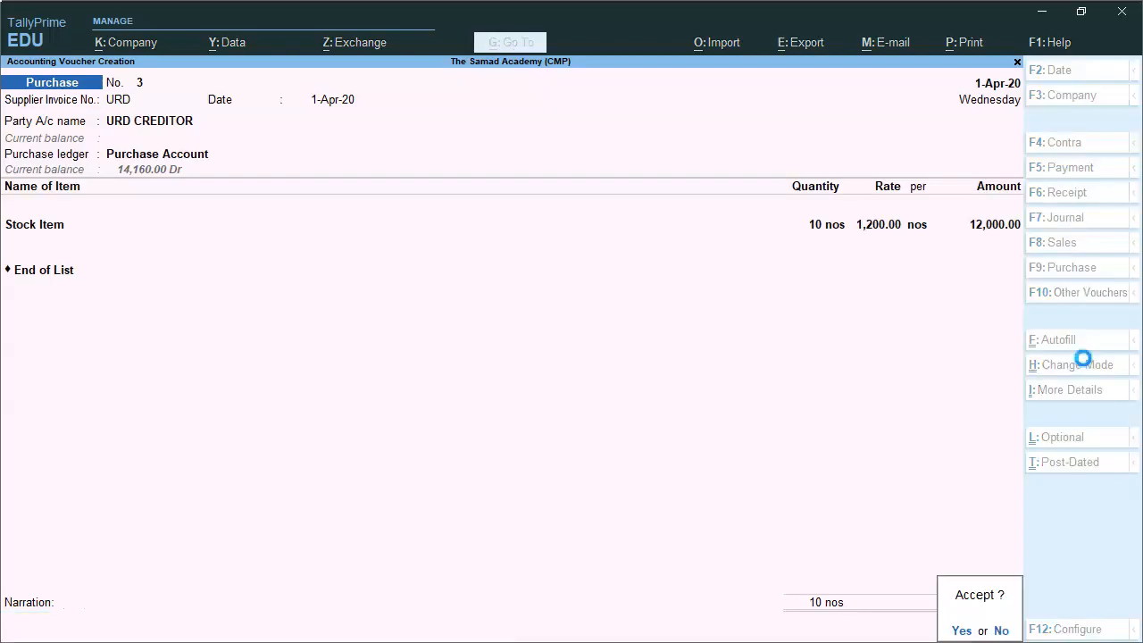
key("Return")
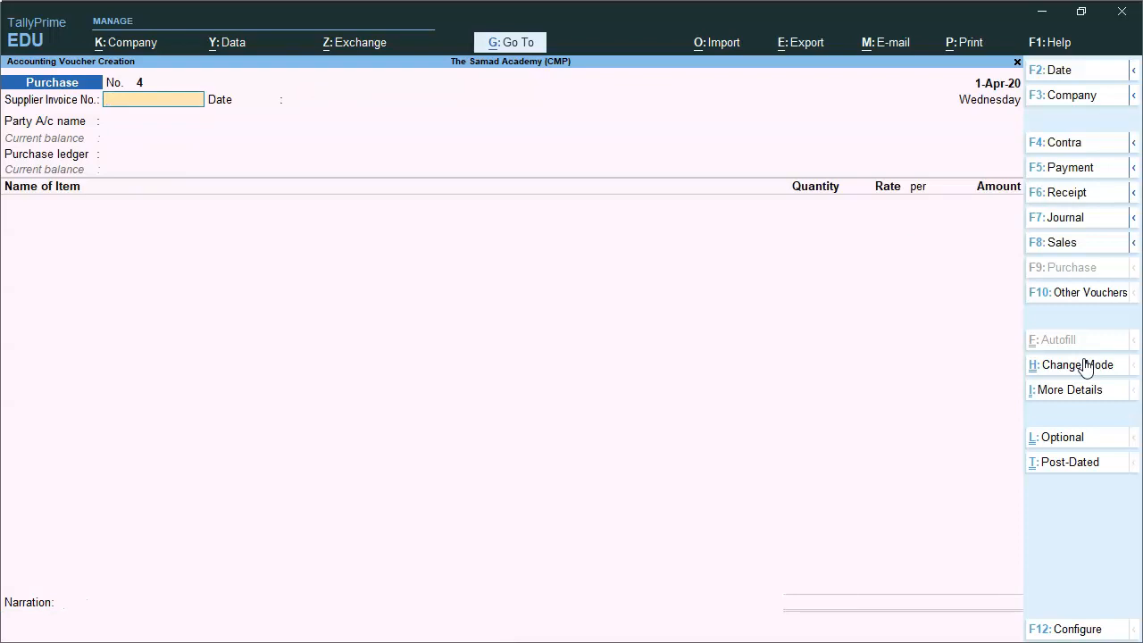
Start a sales voucher dated 2-Apr-20 with reference SALES
left_click(1062, 242)
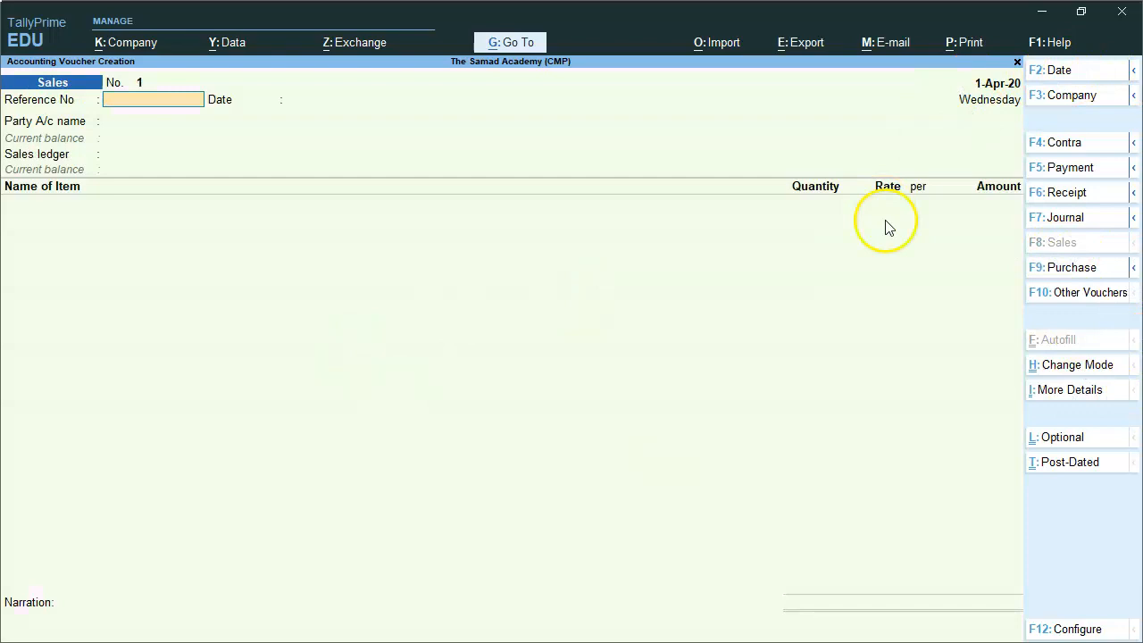
left_click(1067, 79)
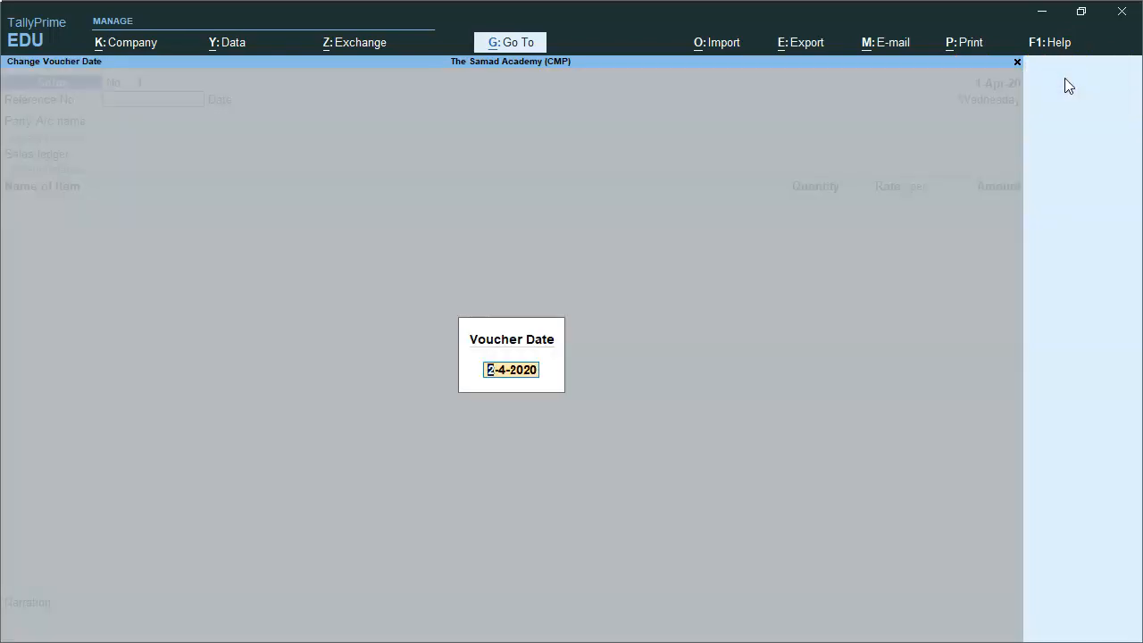
key("Return")
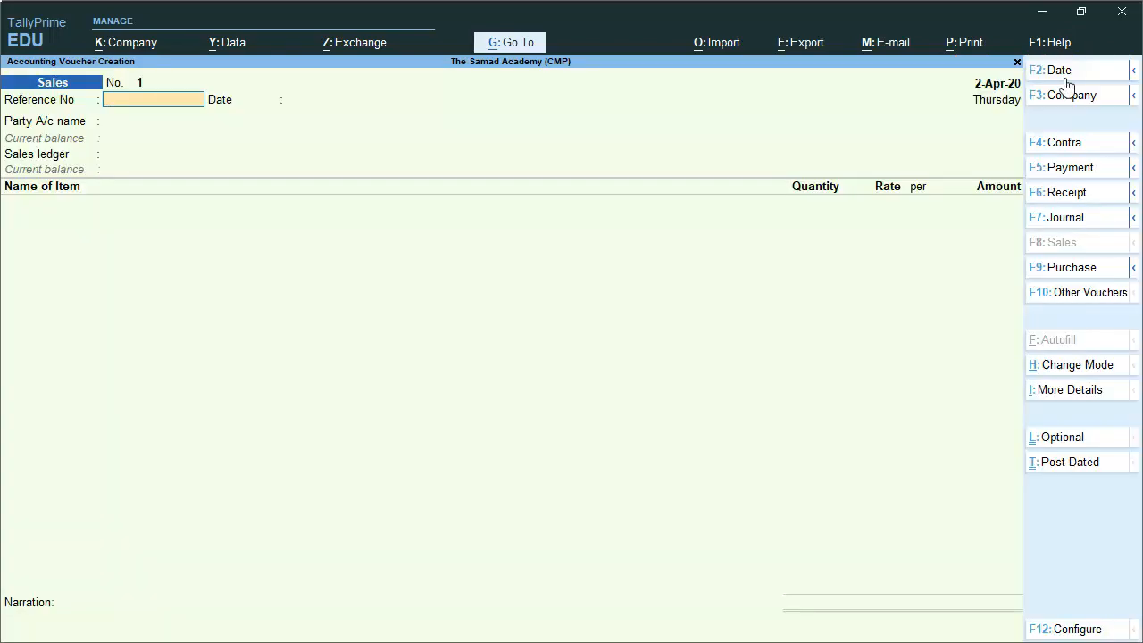
type("SALES")
key("Return")
Choose Debtor as the party, paste the buyer's GSTIN and accept place of supply
key("Return")
key("Down")
key("Down")
key("Return")
key("Return")
key("Return")
key("Return")
key("Return")
key("BackSpace")
key("BackSpace")
key("Return")
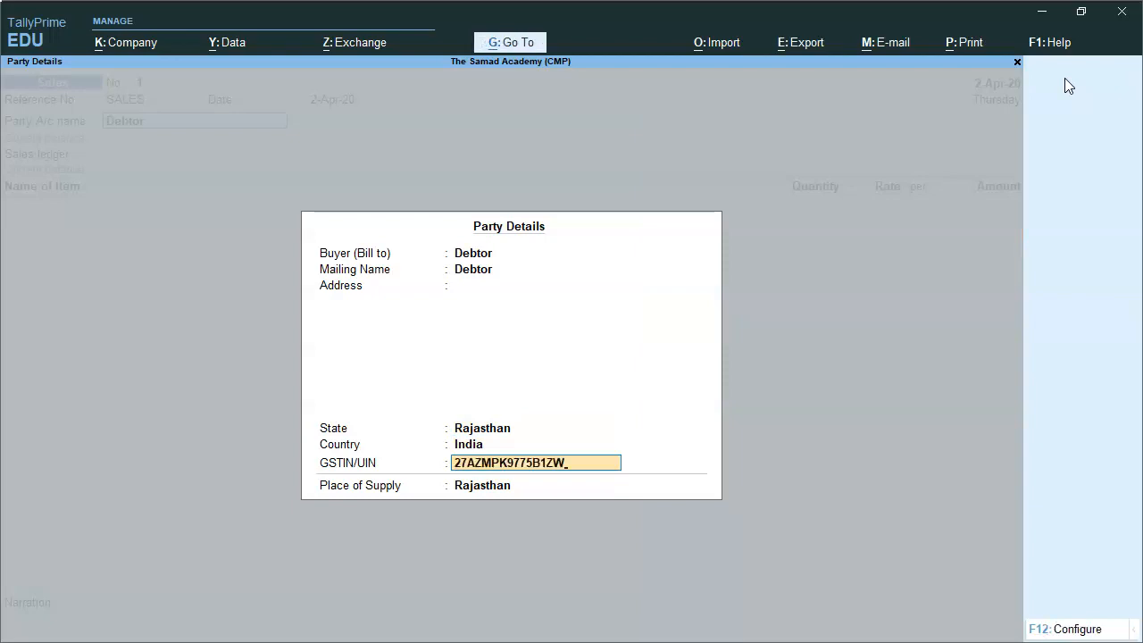
key("Return")
key("Return")
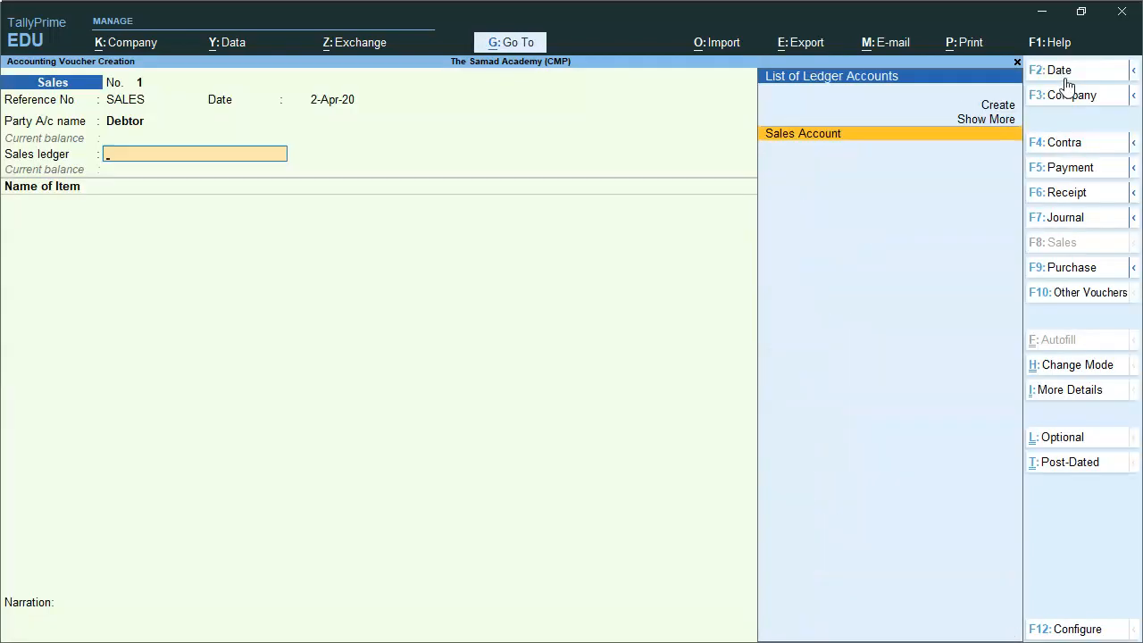
Select Sales Account, enter Stock Item 15 nos at 2,500 (37,500), and begin ledger TRANSPORT CHARGES
key("Return")
key("Down")
key("Return")
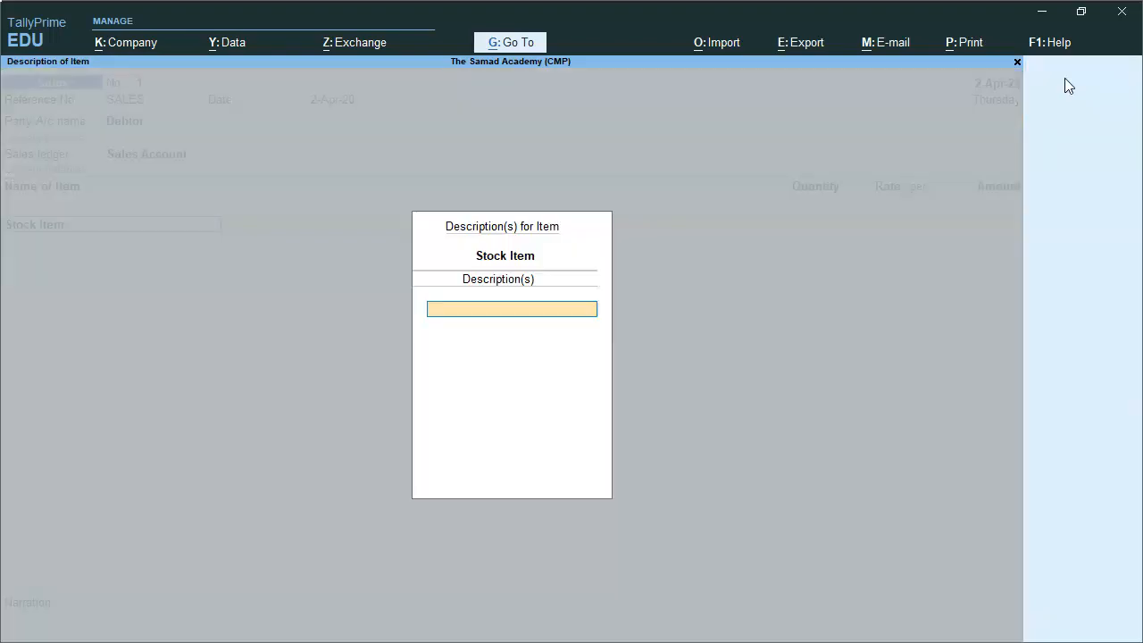
key("Return")
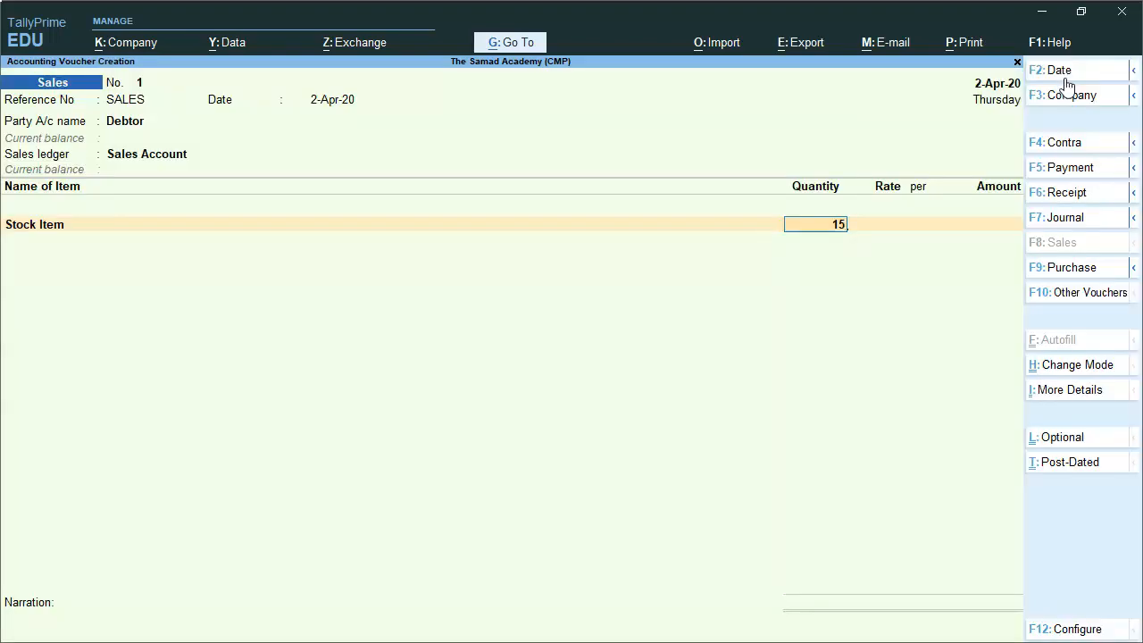
key("Return")
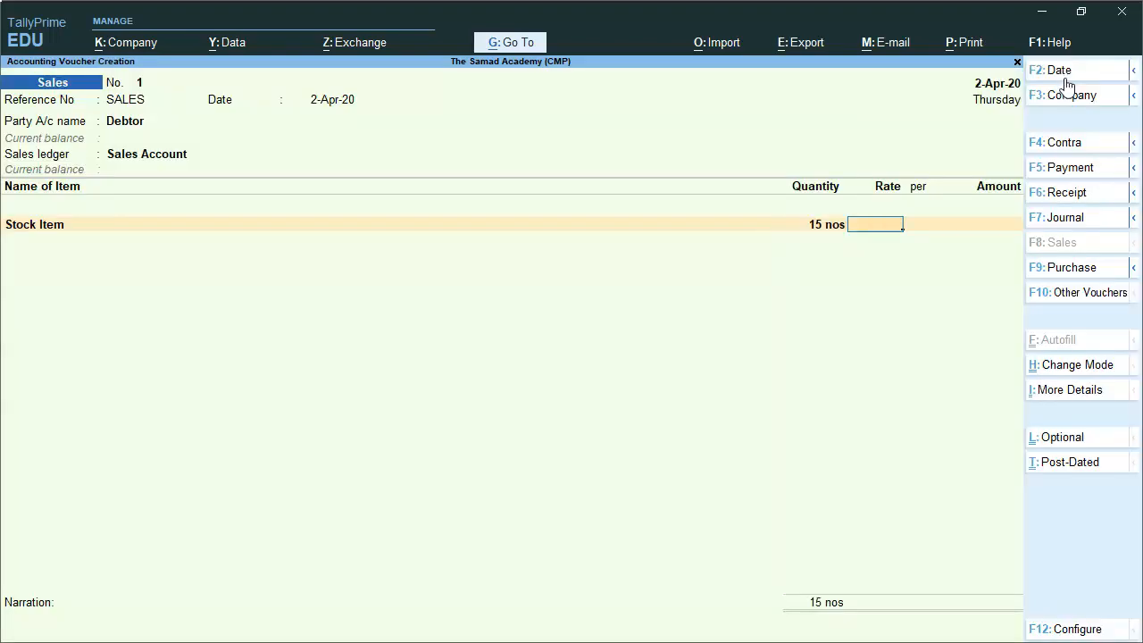
type("2500")
key("Return")
key("Return")
key("Return")
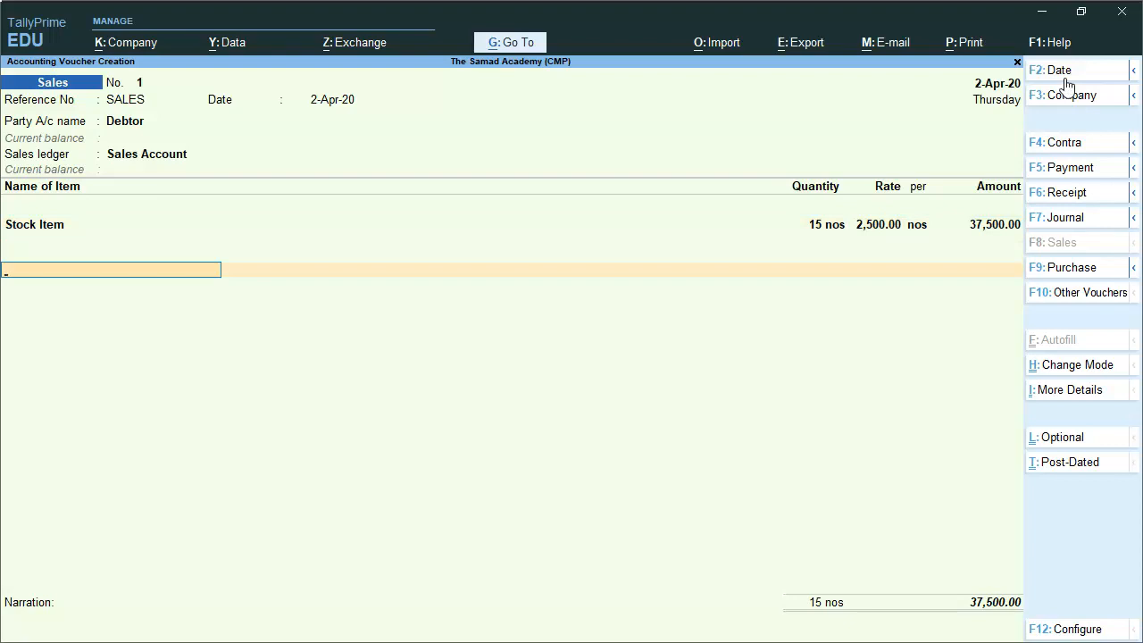
key("alt+c")
type("TRANSPORT CHARGES")
Create ledger TRANSPORT CHARGES under Indirect Expenses with GST Not Applicable
key("Return")
key("Return")
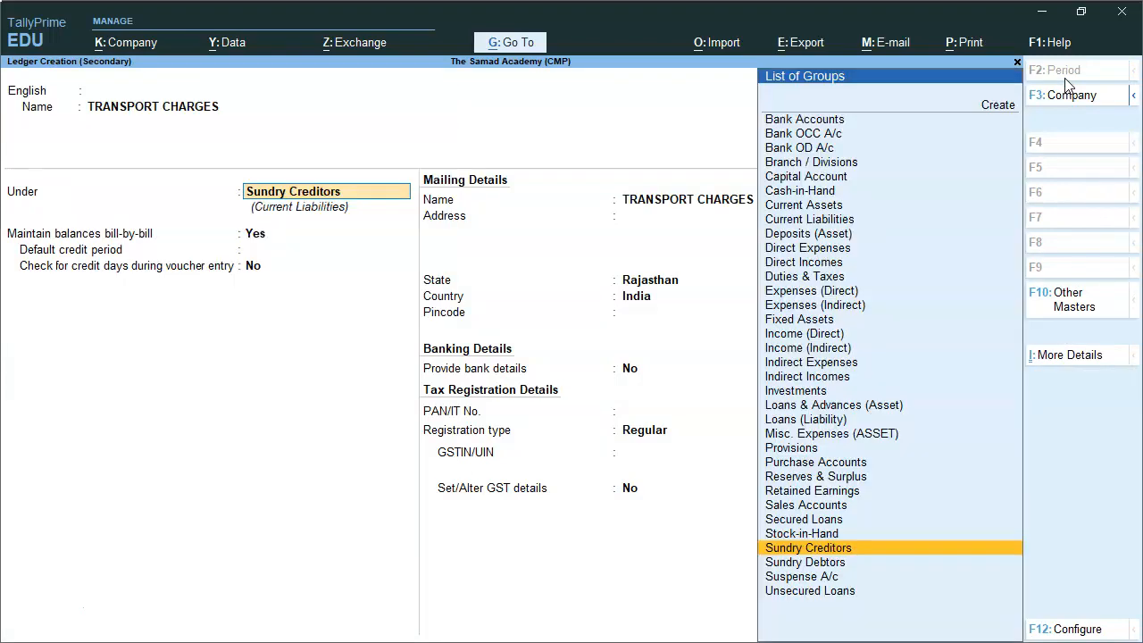
type("ind")
key("Down")
key("Down")
key("Return")
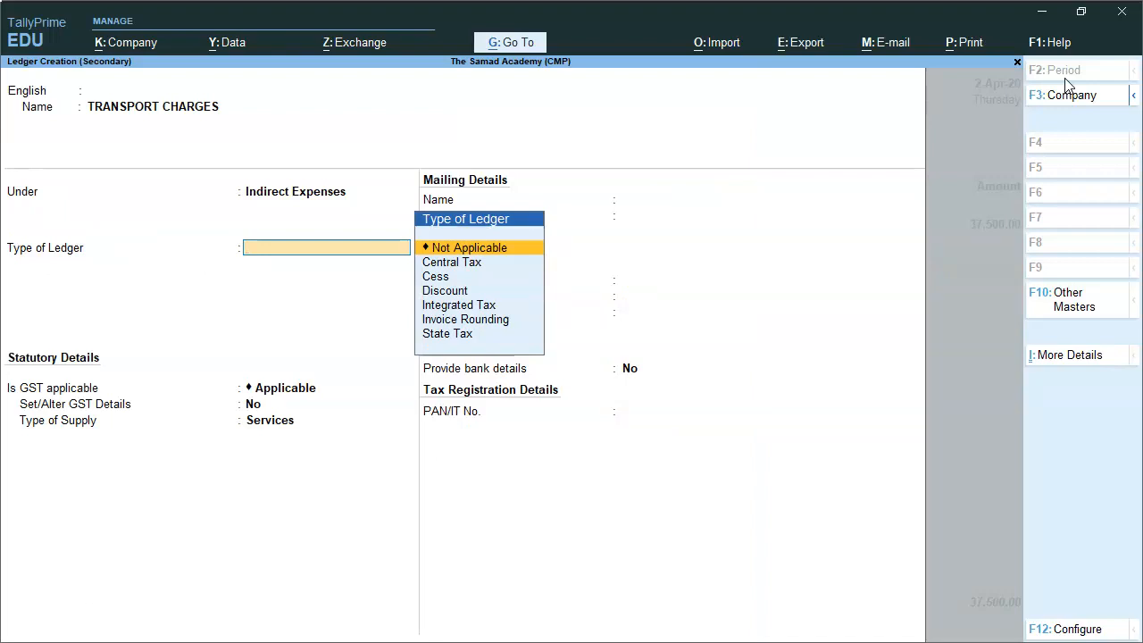
key("Return")
key("Down")
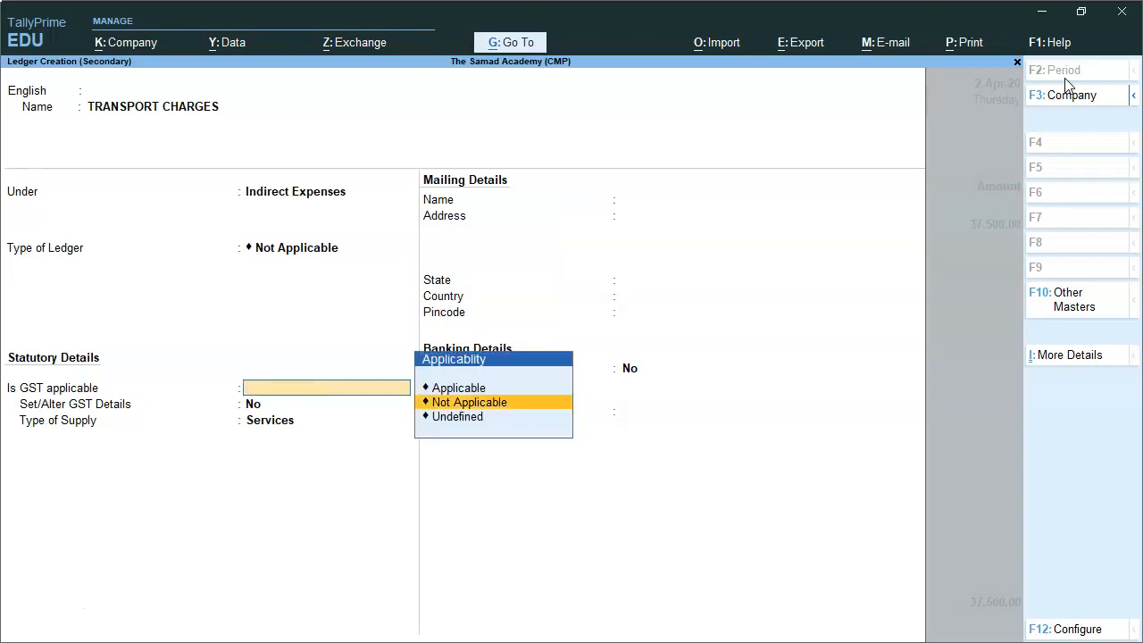
key("Return")
key("Return")
Enter 2,500 transport charges and set bill reference 1 as a new reference
key("Return")
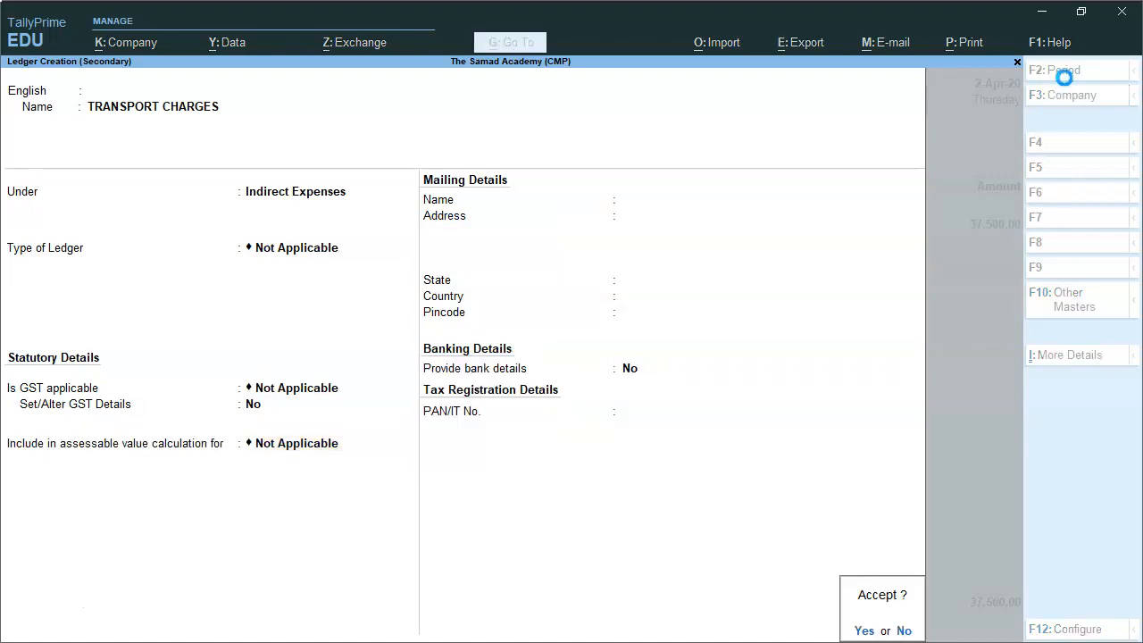
key("Return")
key("Return")
type("2500")
key("Return")
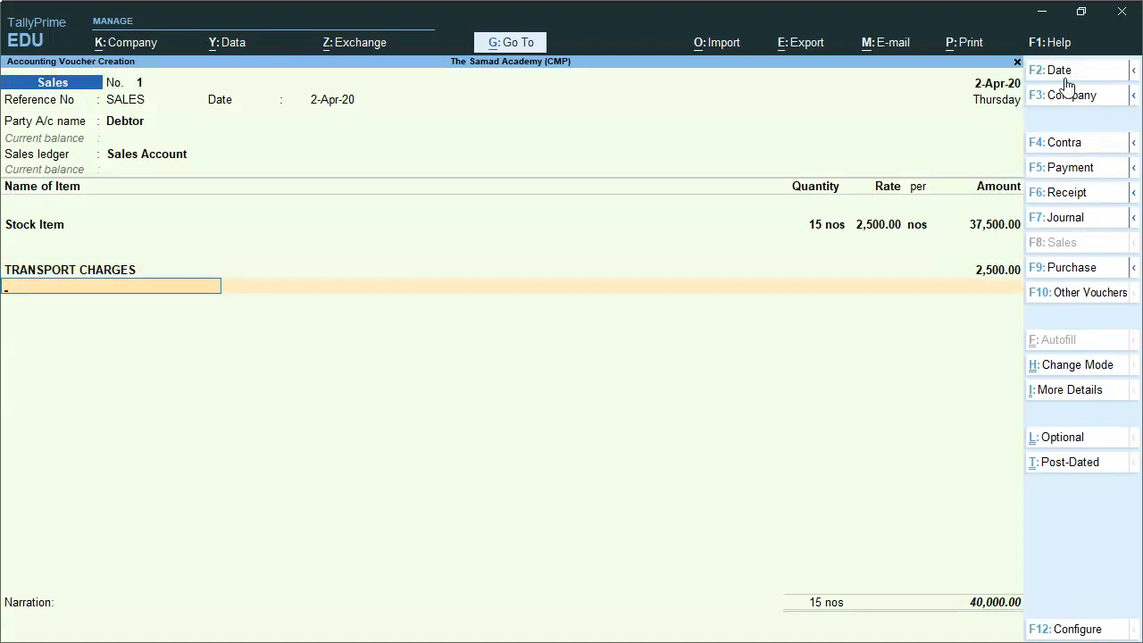
key("Return")
key("Return")
type("1")
key("Return")
key("Return")
key("Return")
key("Return")
key("Return")
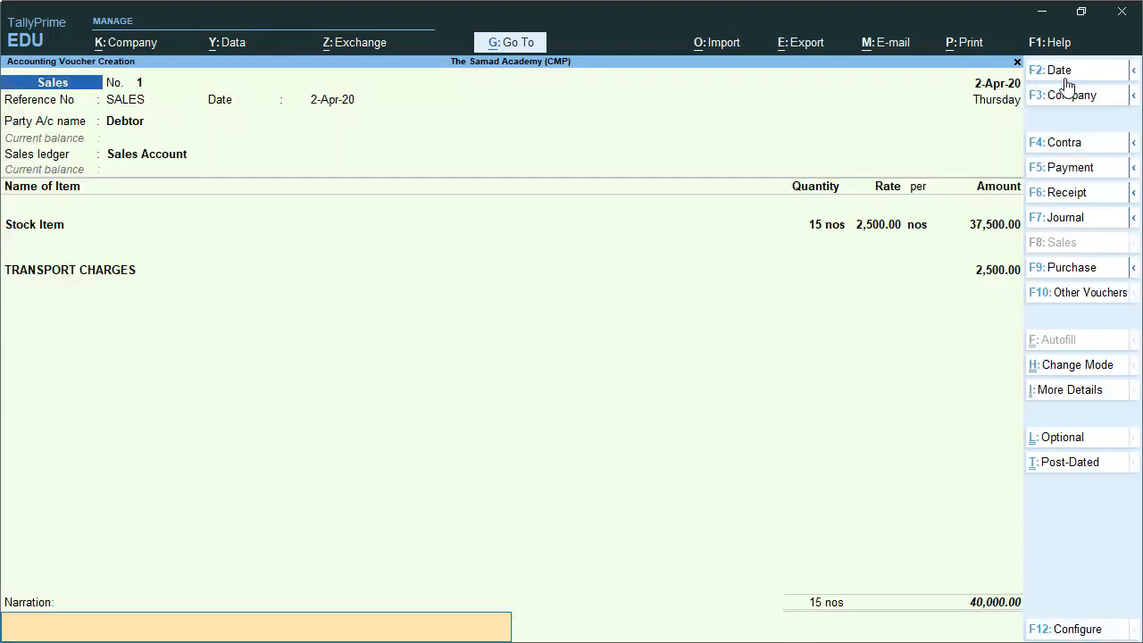
key("Return")
key("Return")
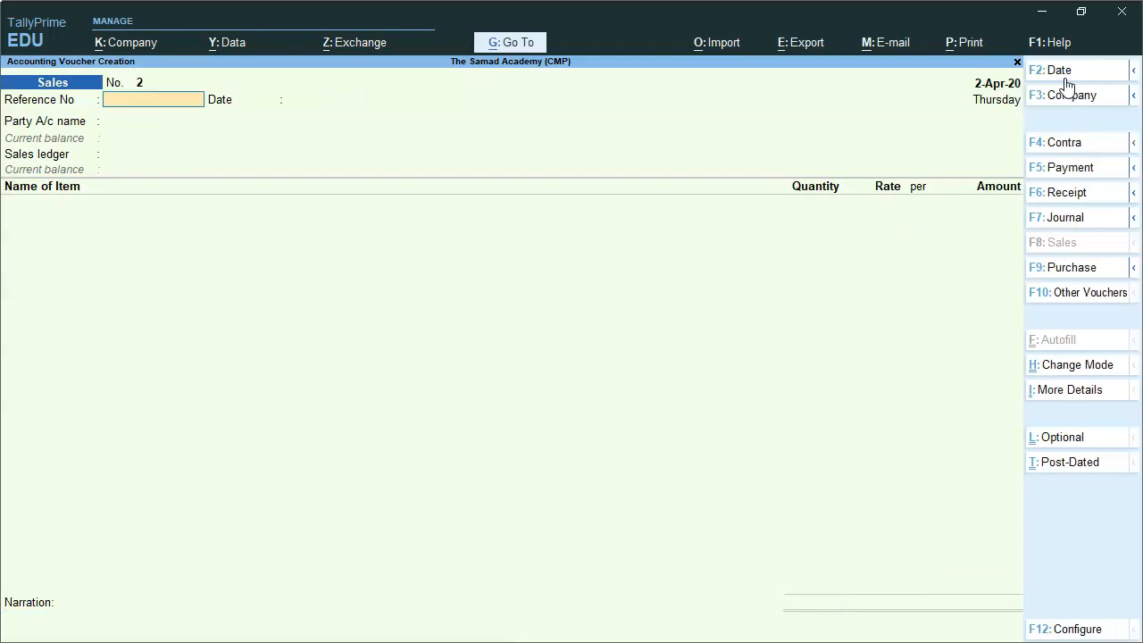
Save the 40,000 sales voucher and view the Day Book for 2-Apr-20
key("Escape")
key("d")
key("d")
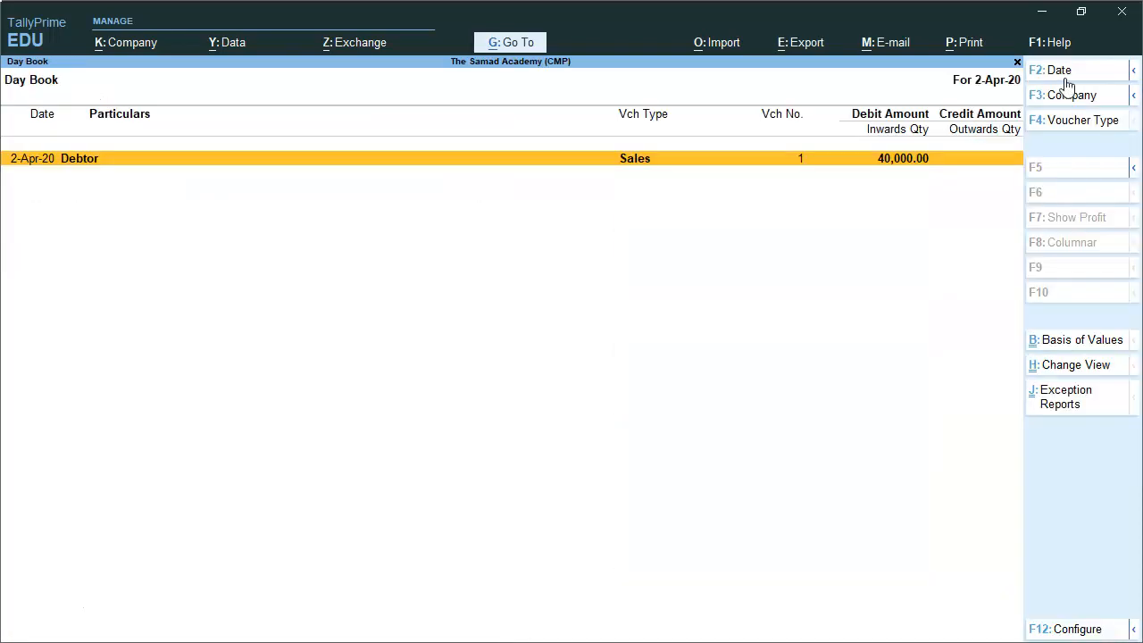
key("Return")
left_click(1060, 72)
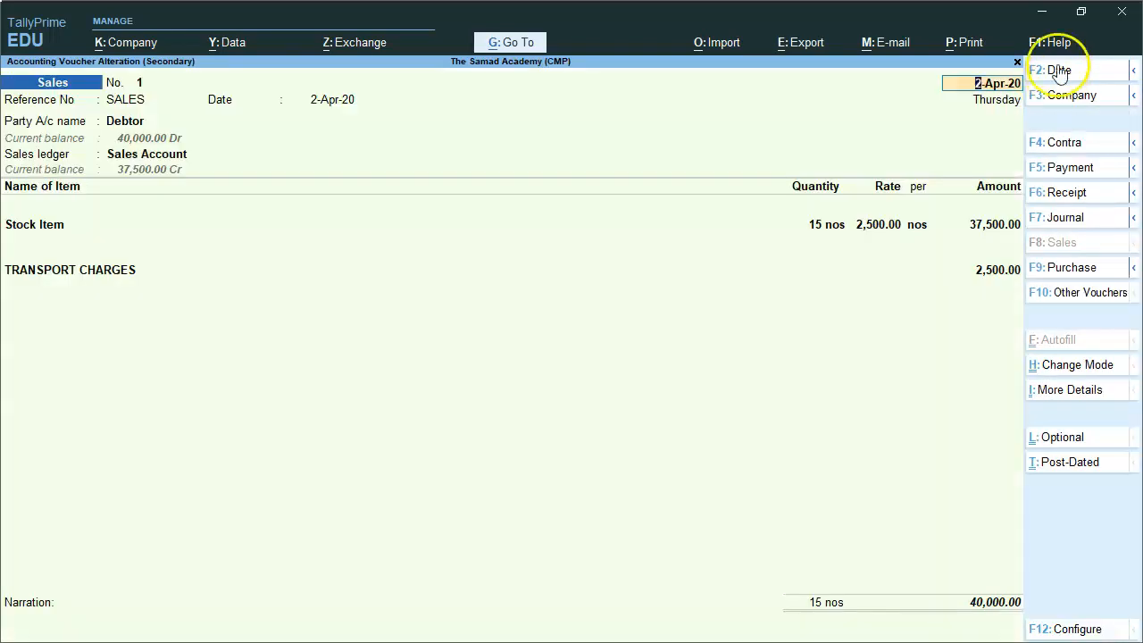
left_click(970, 40)
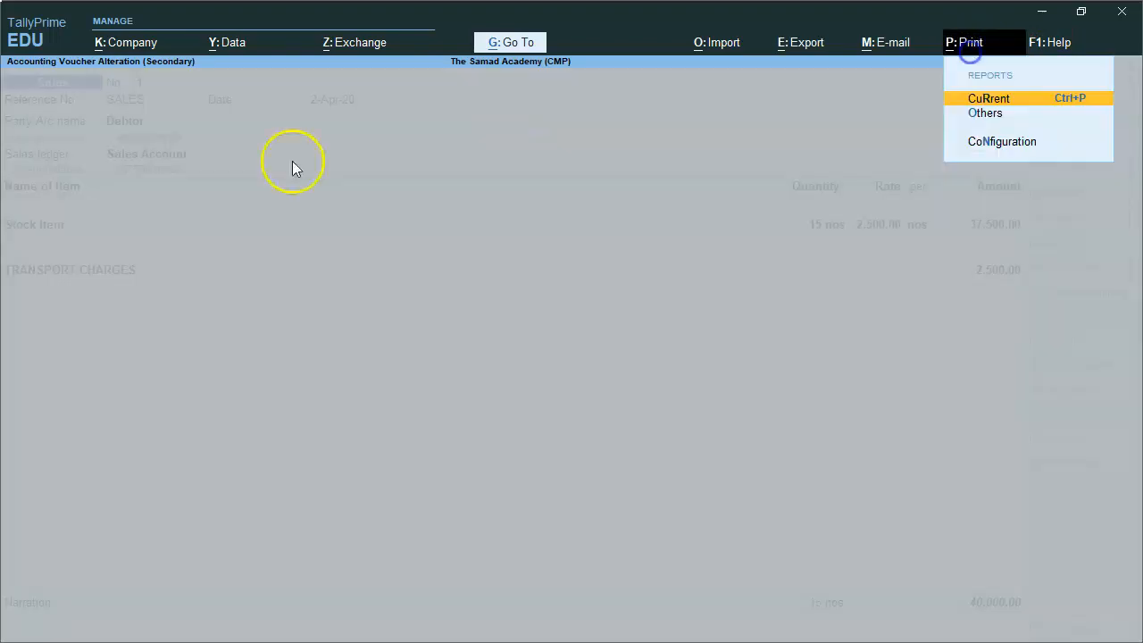
left_click(1023, 102)
left_click(518, 424)
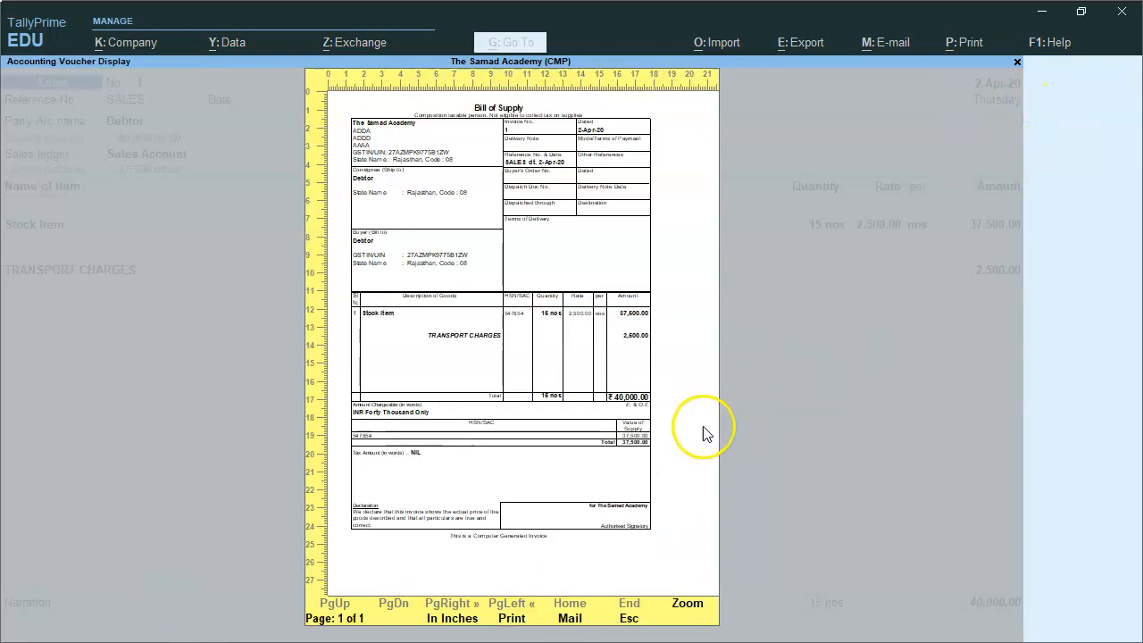
left_click(688, 604)
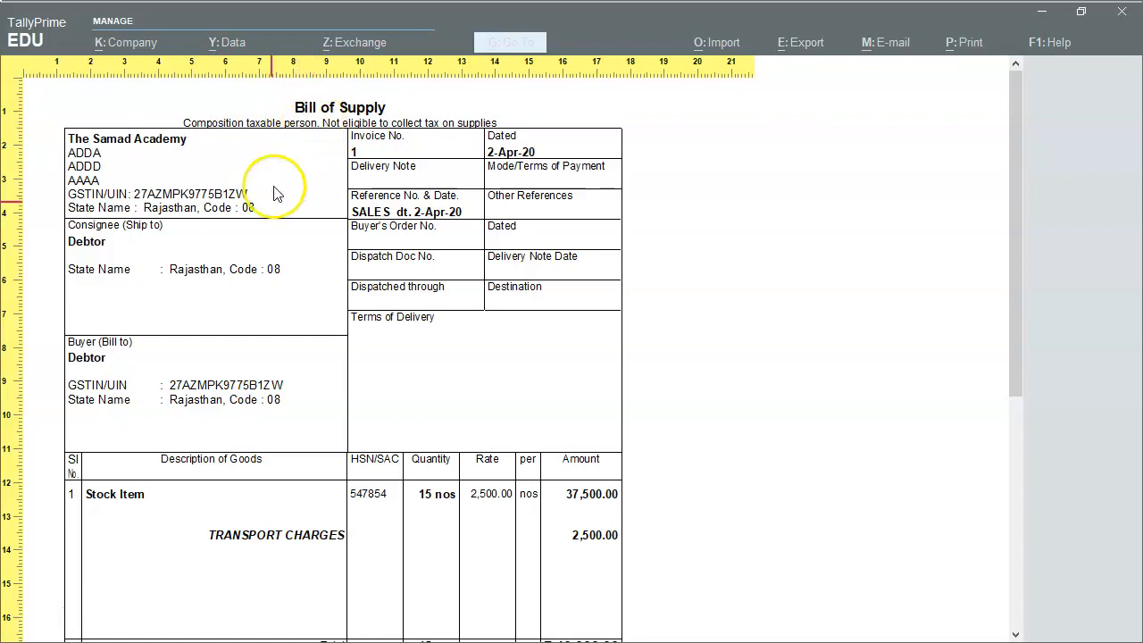
scroll(148, 191, "down", 2)
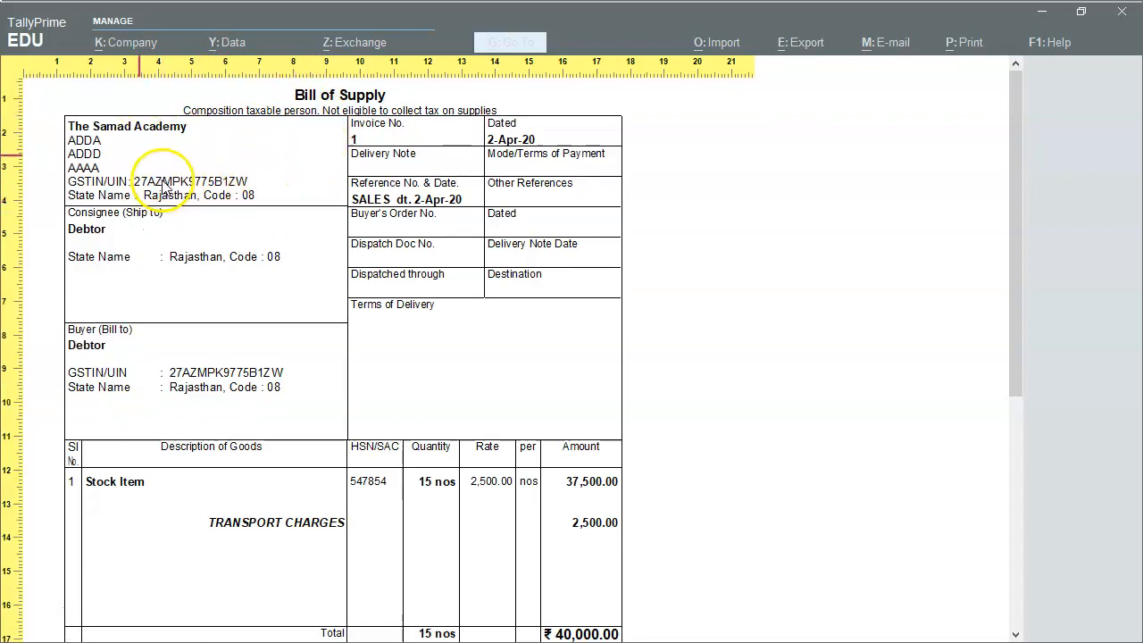
scroll(148, 260, "down", 1)
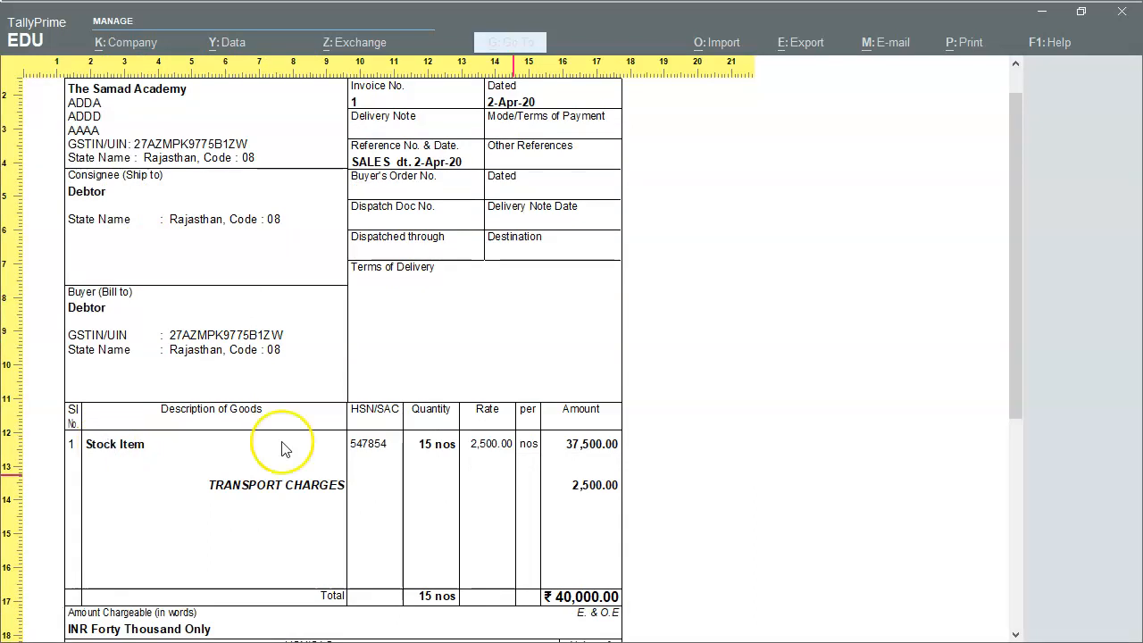
scroll(286, 442, "down", 1)
scroll(566, 420, "down", 4)
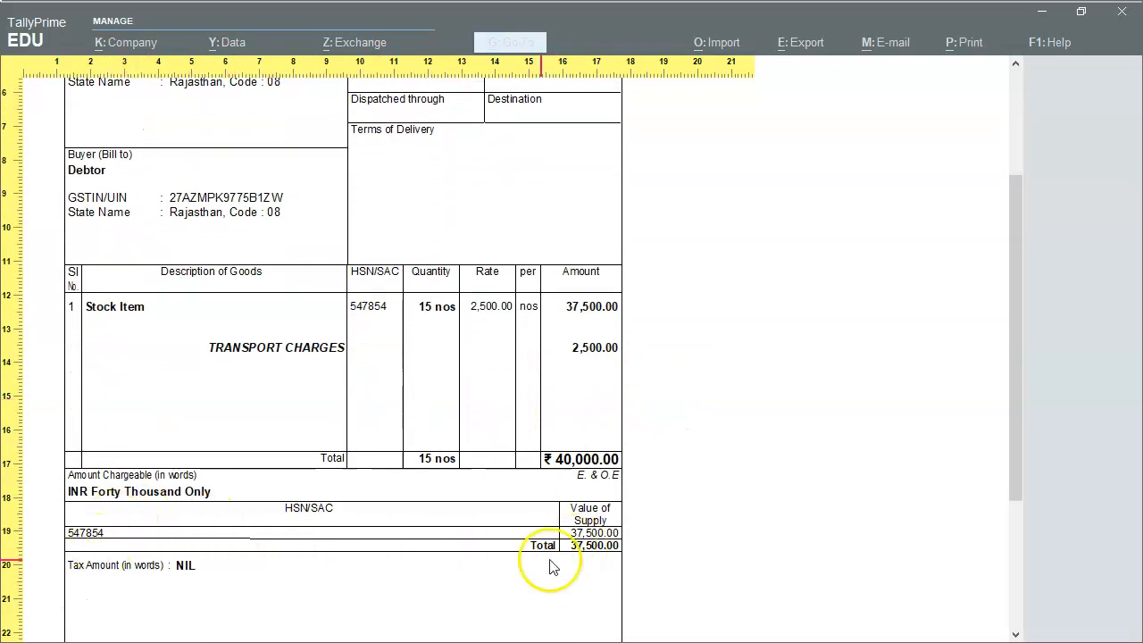
scroll(630, 513, "down", 2)
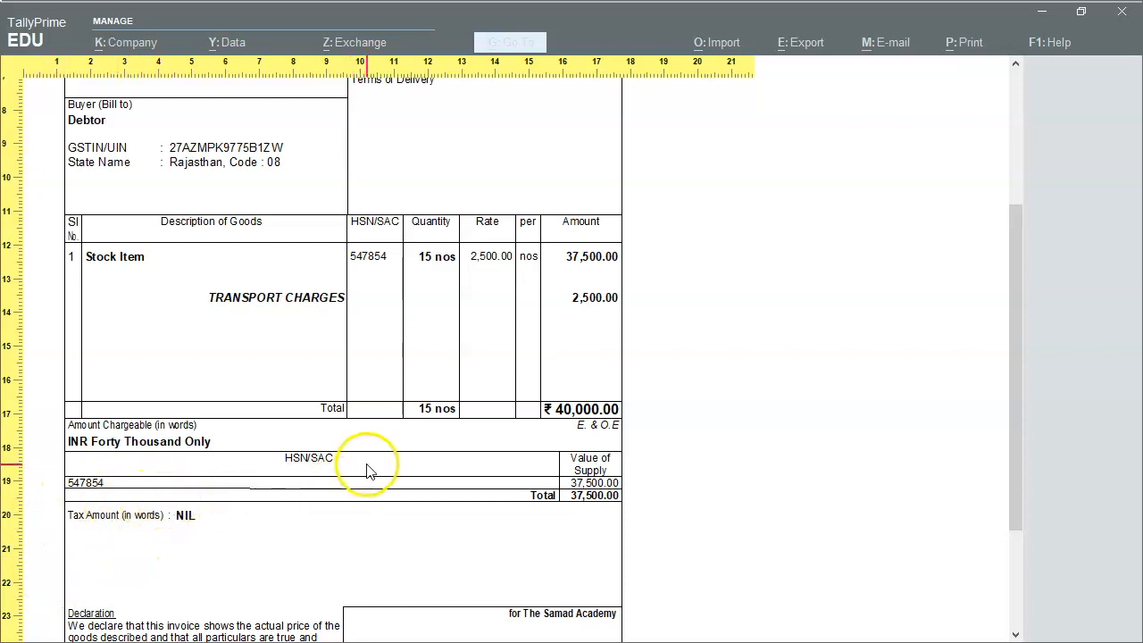
scroll(373, 462, "up", 4)
scroll(554, 391, "up", 5)
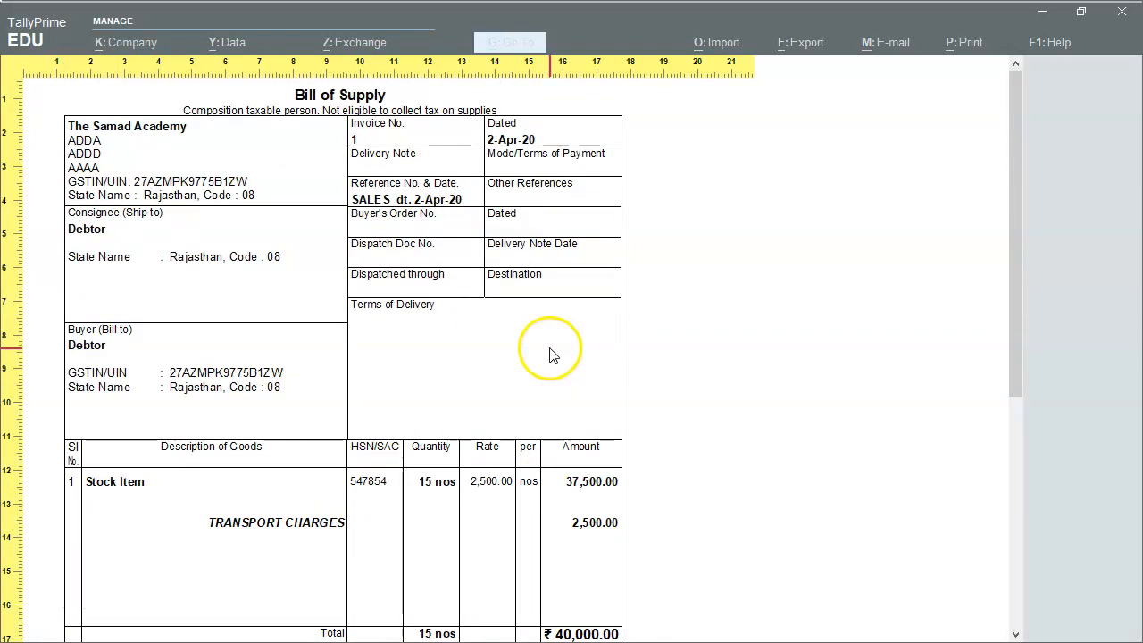
key("Escape")
key("Escape")
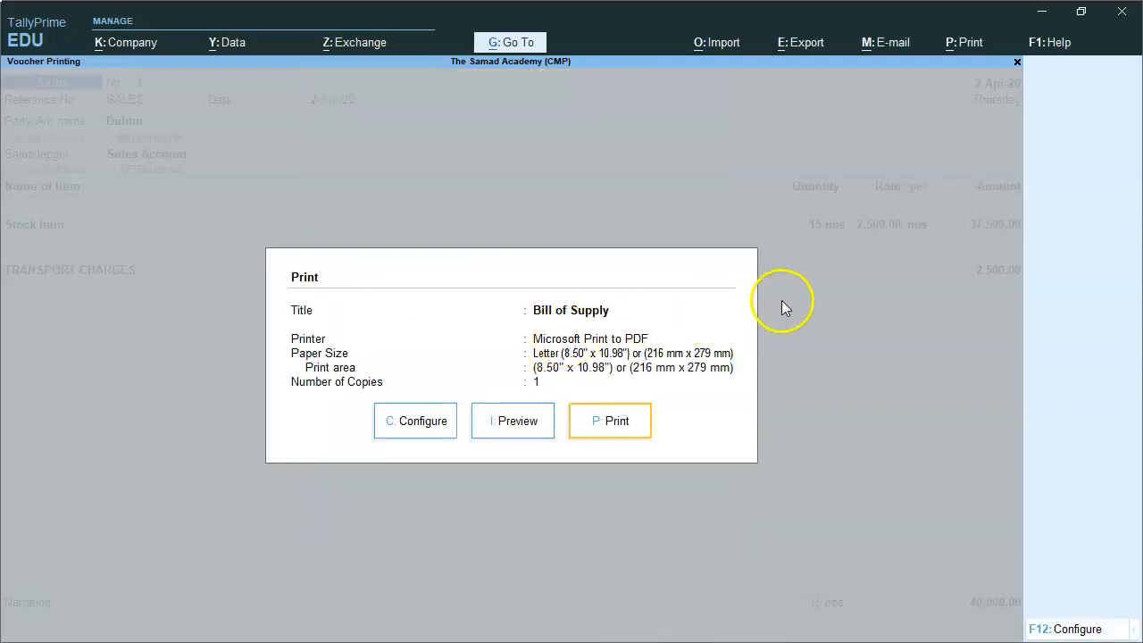
key("Escape")
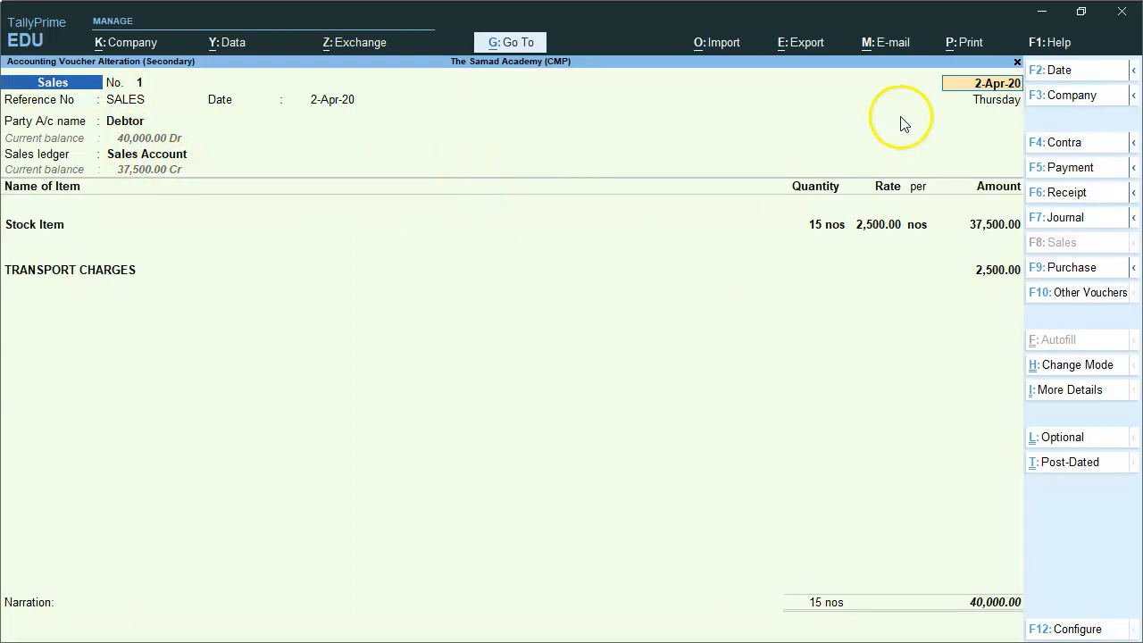
Quit the sales voucher and Day Book back to Gateway of Tally
key("Escape")
key("y")
key("Escape")
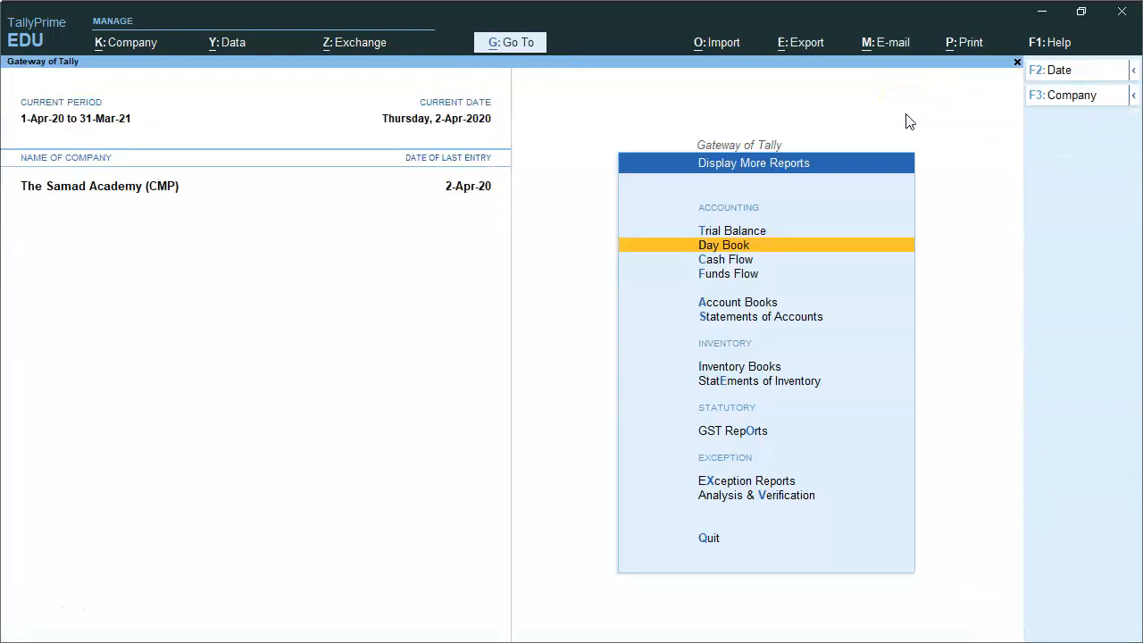
key("Escape")
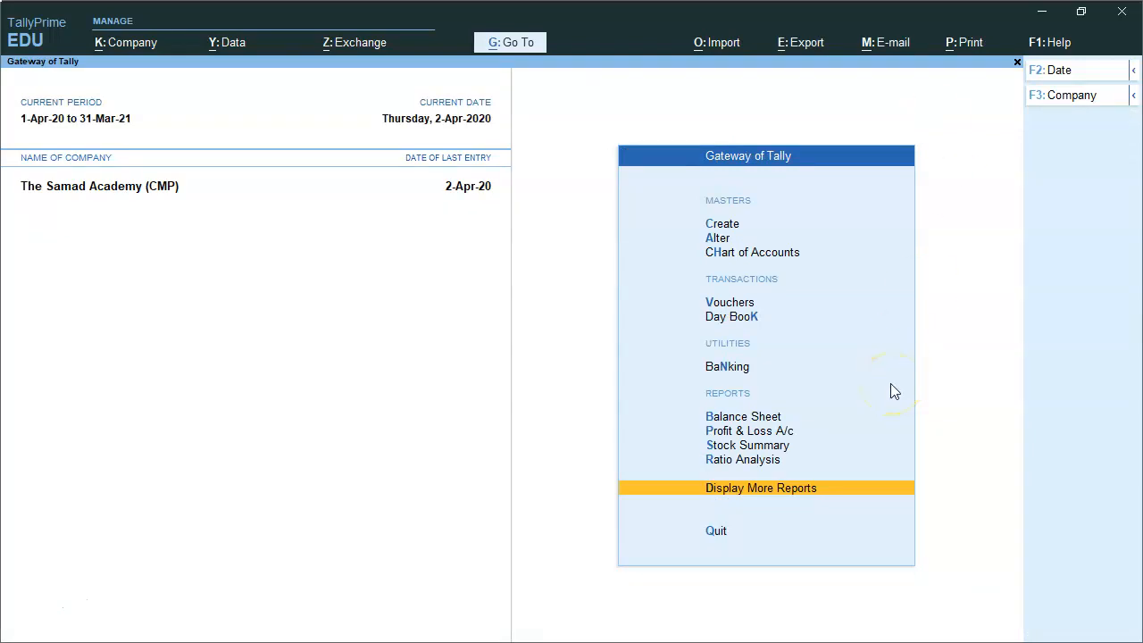
Open GST CMP-08 from Display More Reports > GST Reports
key("Return")
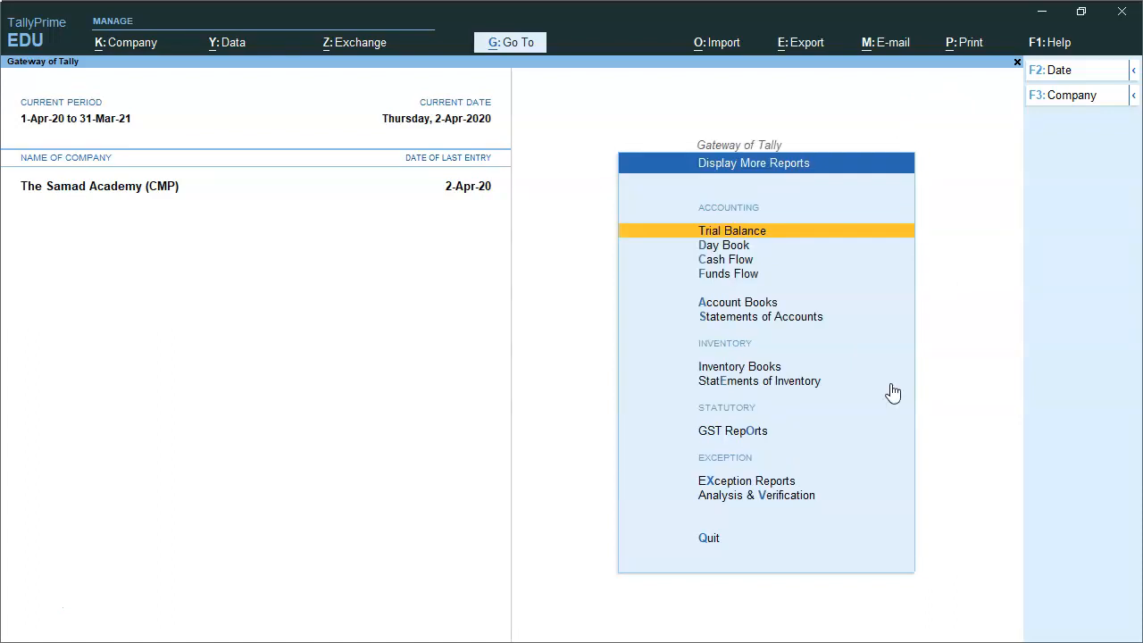
key("Down")
key("Down")
key("Down")
key("Down")
key("Down")
key("Down")
key("Down")
key("Down")
key("Down")
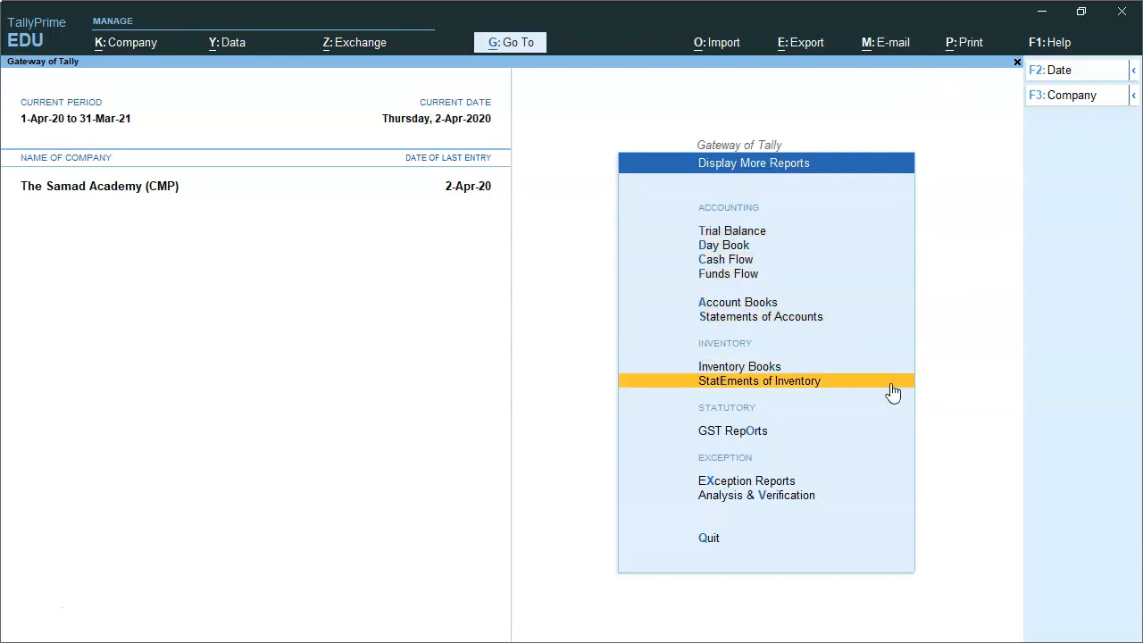
key("Up")
key("Return")
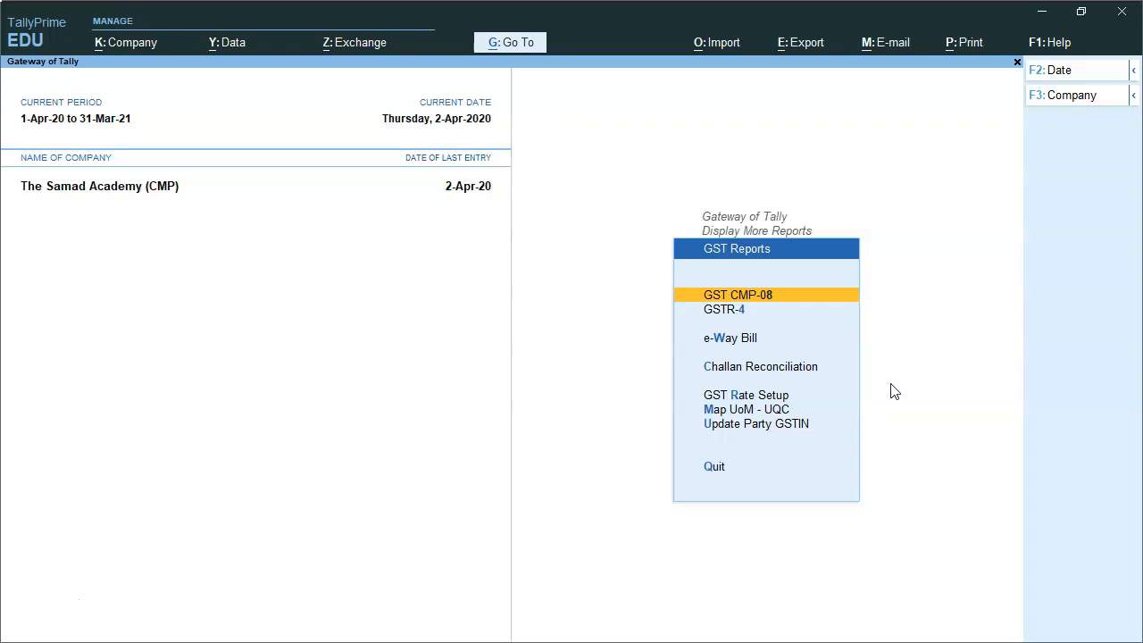
key("Down")
key("Up")
key("Down")
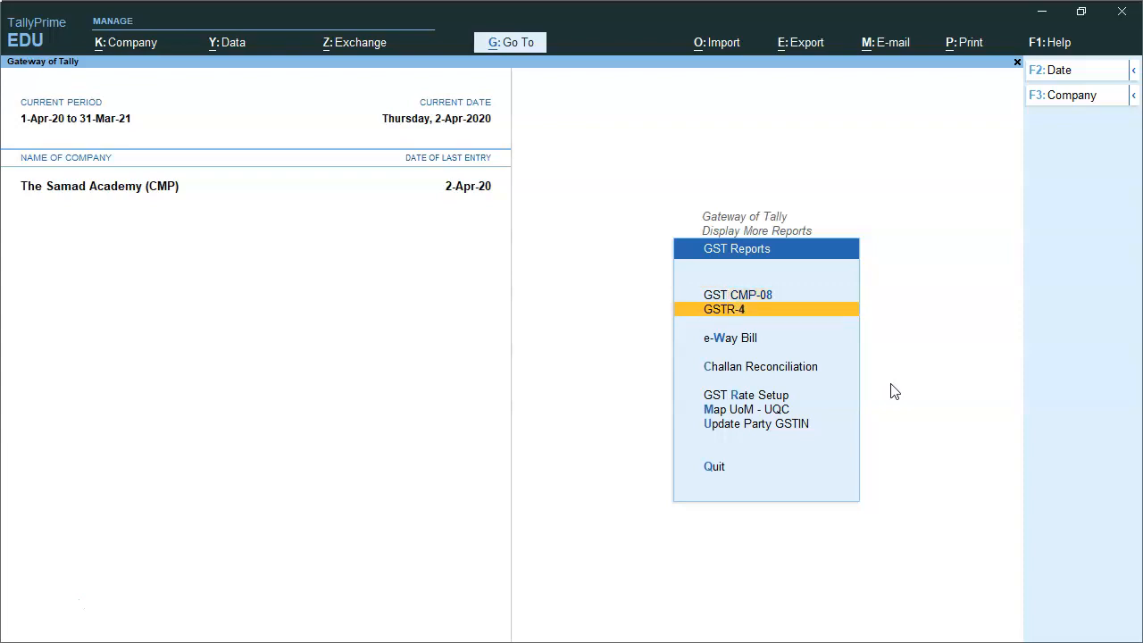
key("Up")
key("Return")
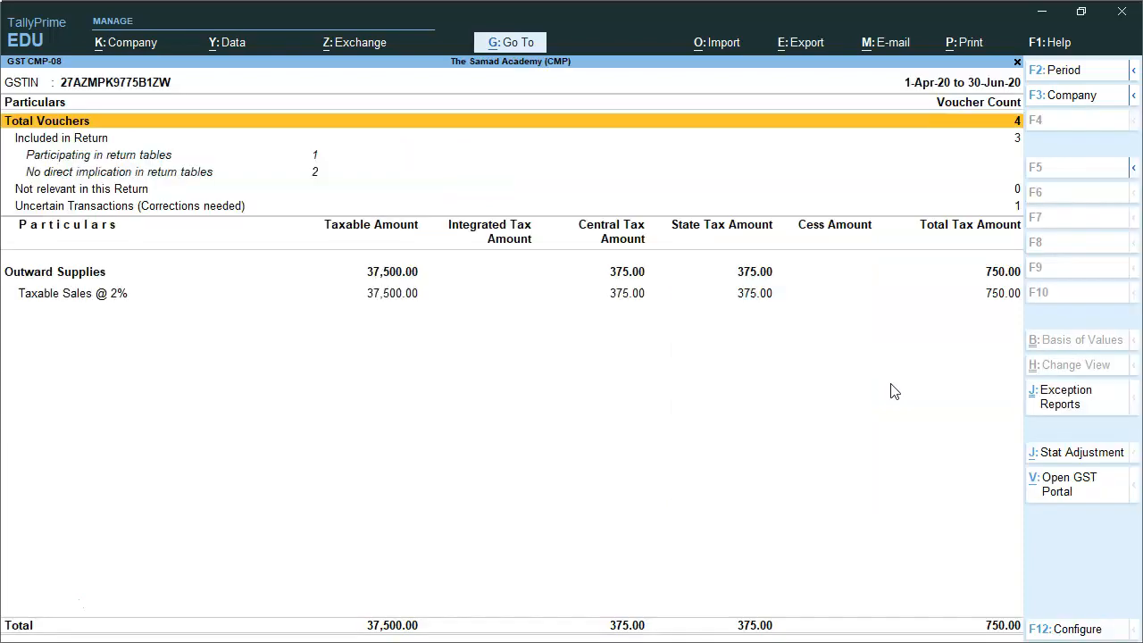
Check Taxable Sales @ 2% (37,500, tax 750) in CMP-08, then close the report
key("Down")
key("Down")
key("Down")
key("Down")
key("Down")
key("Down")
key("Down")
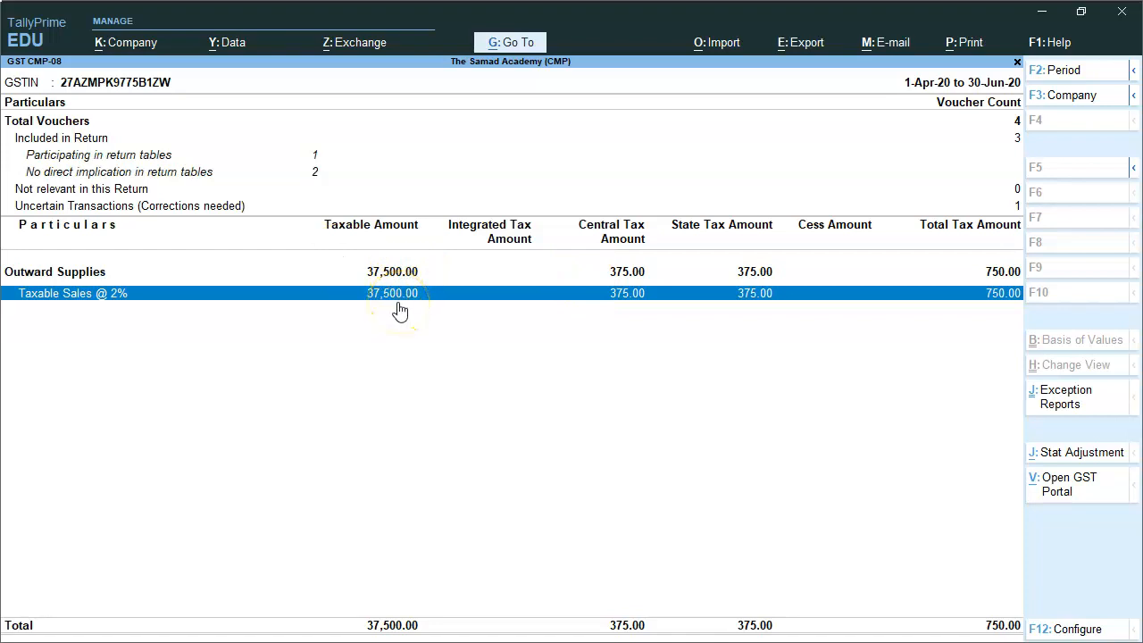
key("Escape")
key("Down")
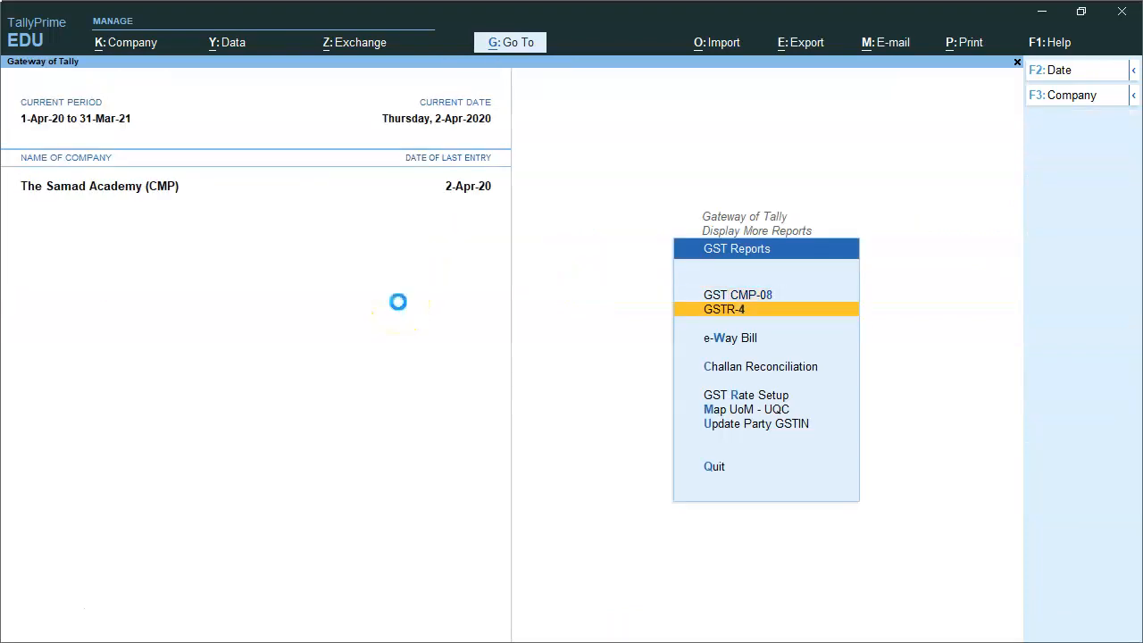
key("Return")
key("Down")
key("Down")
key("Down")
key("Down")
key("Down")
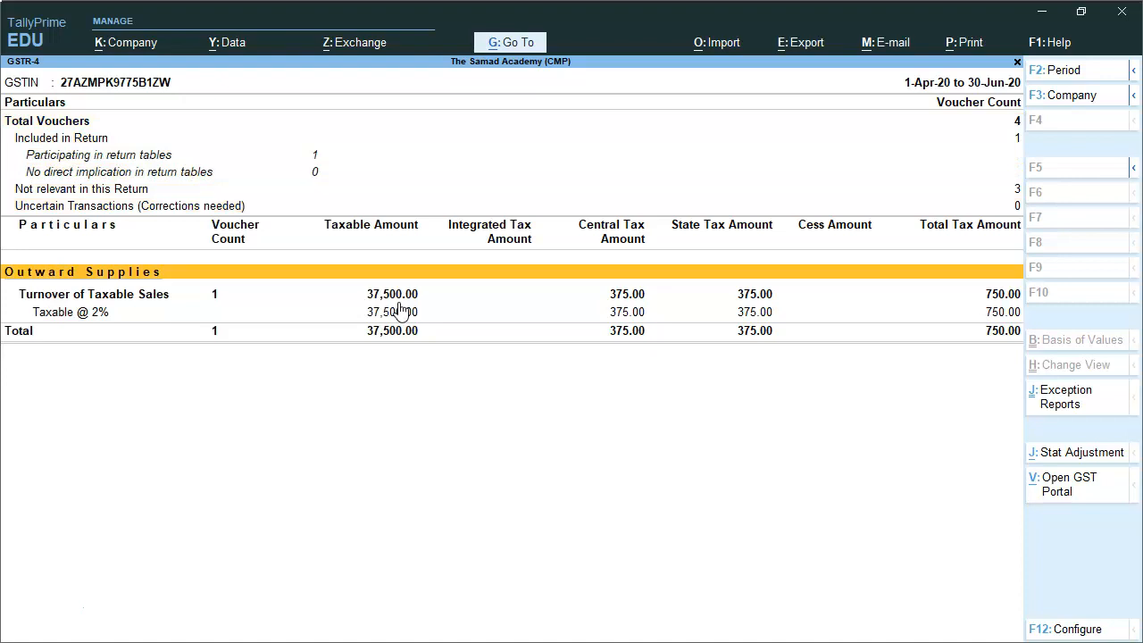
key("Return")
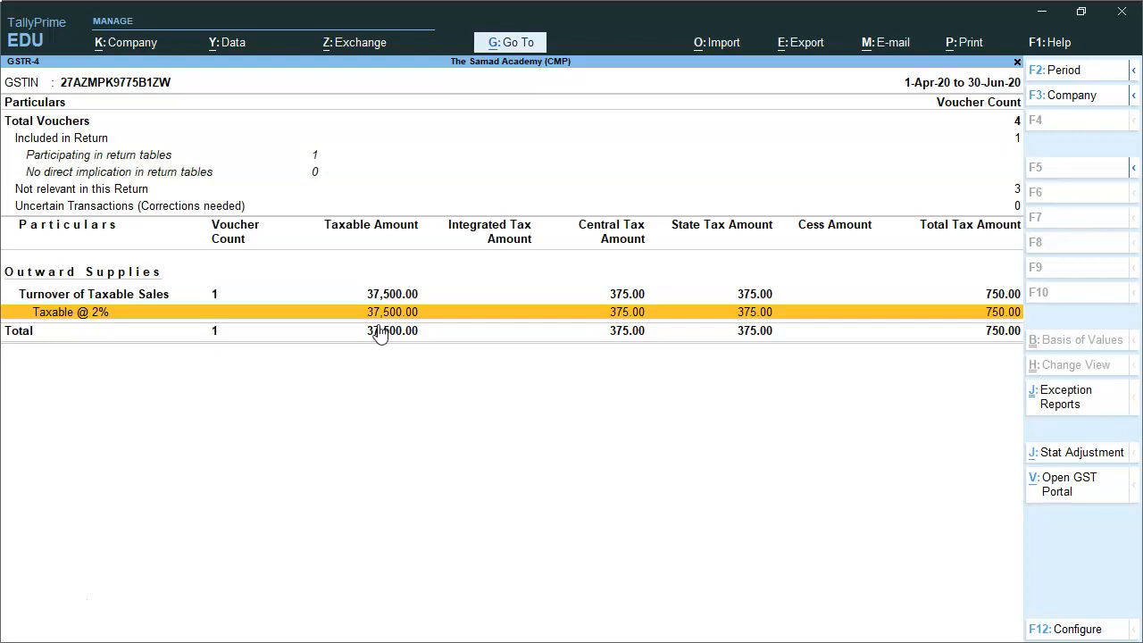
key("Escape")
key("Up")
key("Down")
key("Down")
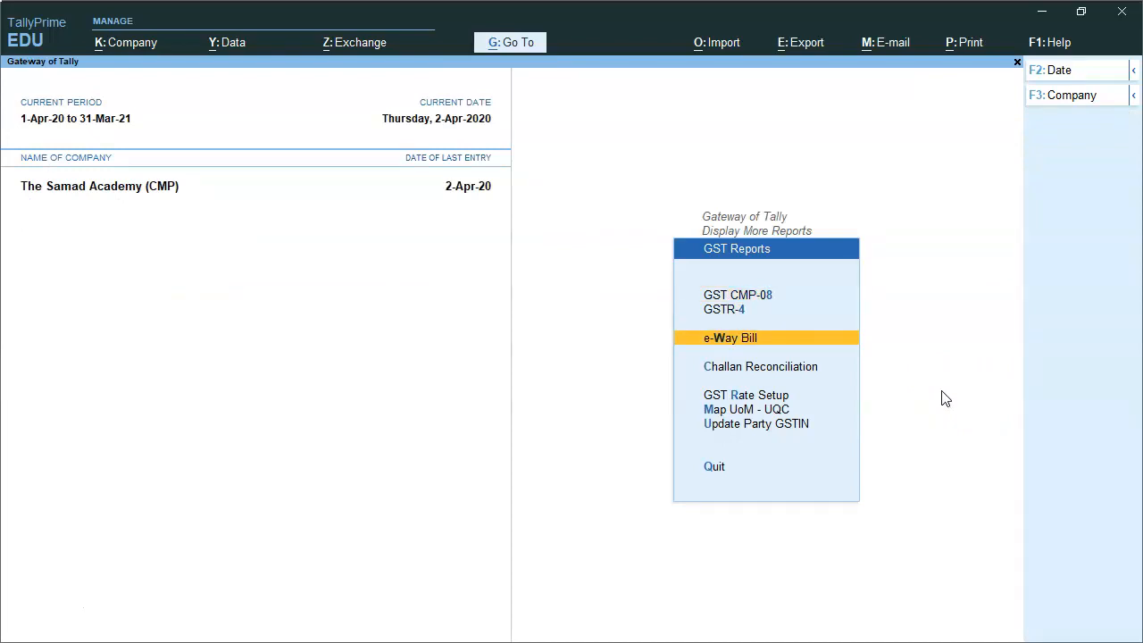
Open and close the GST Challan Reconciliation and GST Rate Setup screens
key("Down")
key("Return")
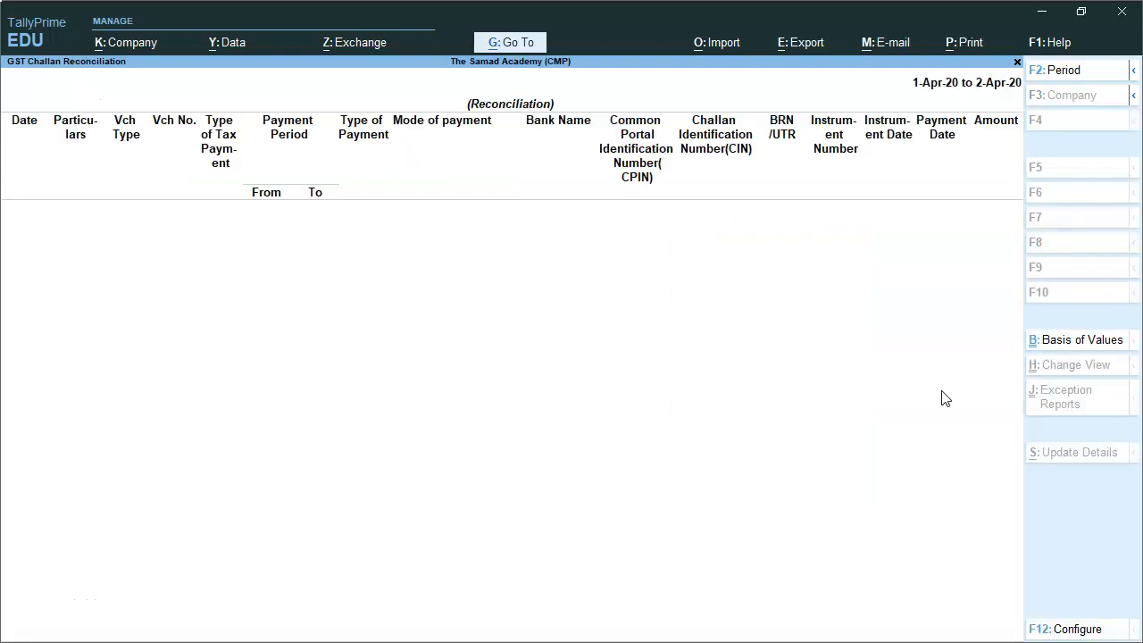
key("Escape")
key("Down")
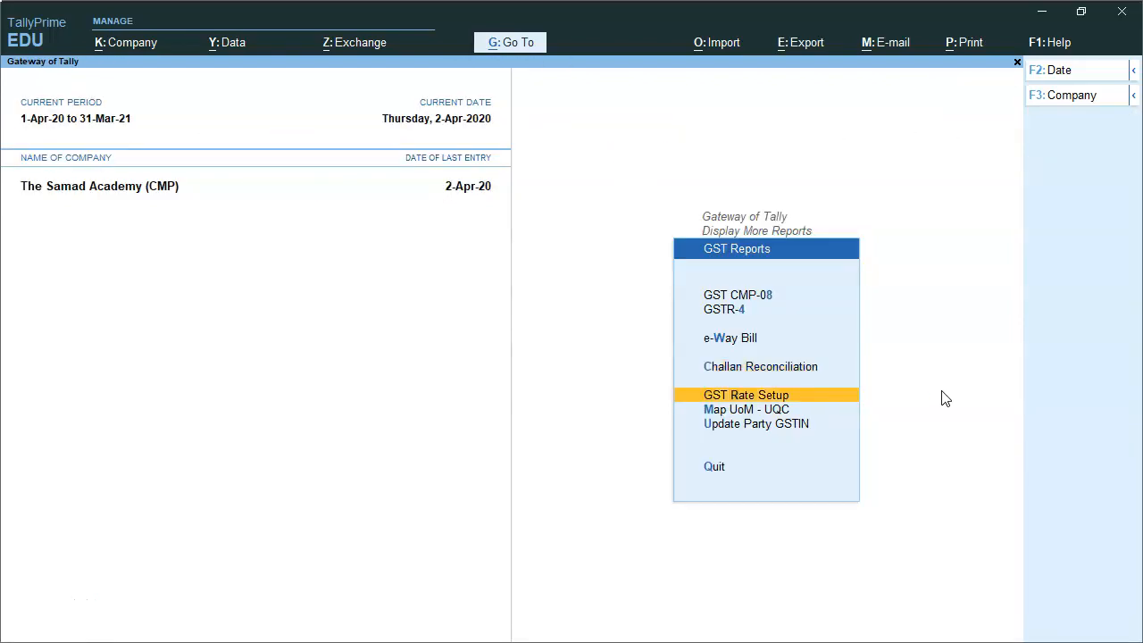
key("Return")
key("Down")
key("Escape")
View Map UoM - UQC and Update Party GSTIN's pending party list, then exit the GST reports
key("Down")
key("Return")
key("Escape")
key("Down")
key("Return")
key("Return")
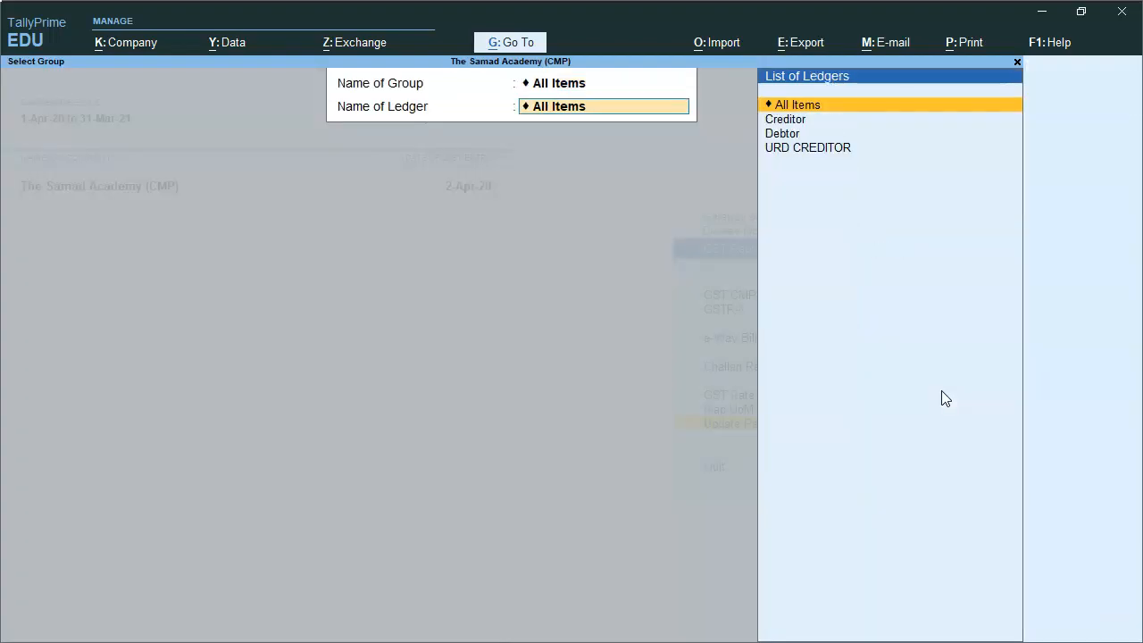
key("Return")
key("Return")
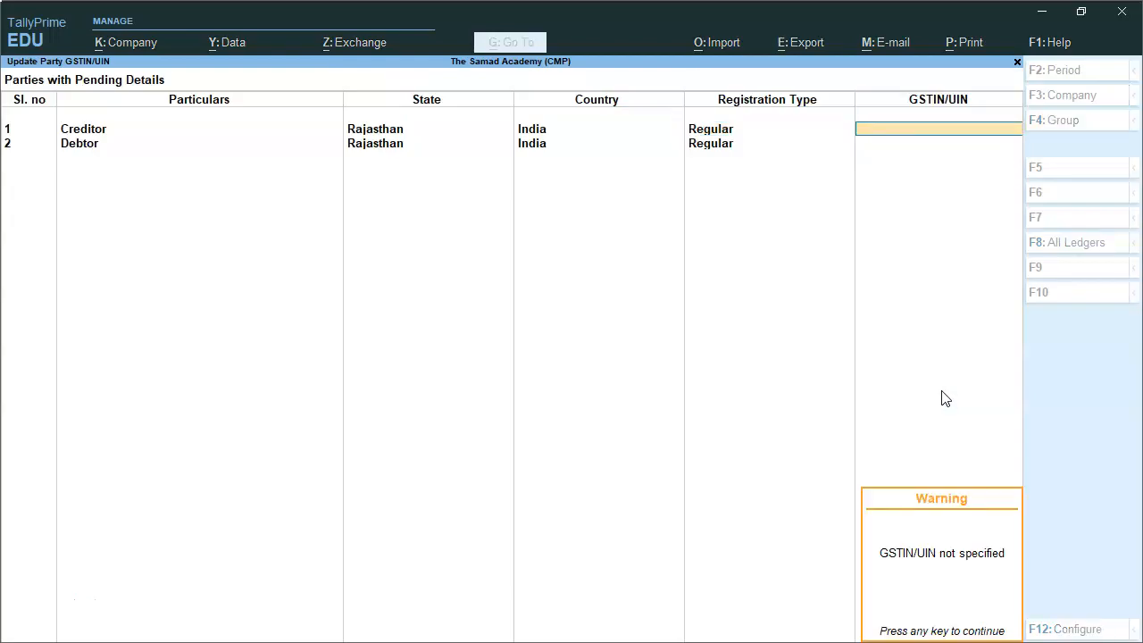
key("Escape")
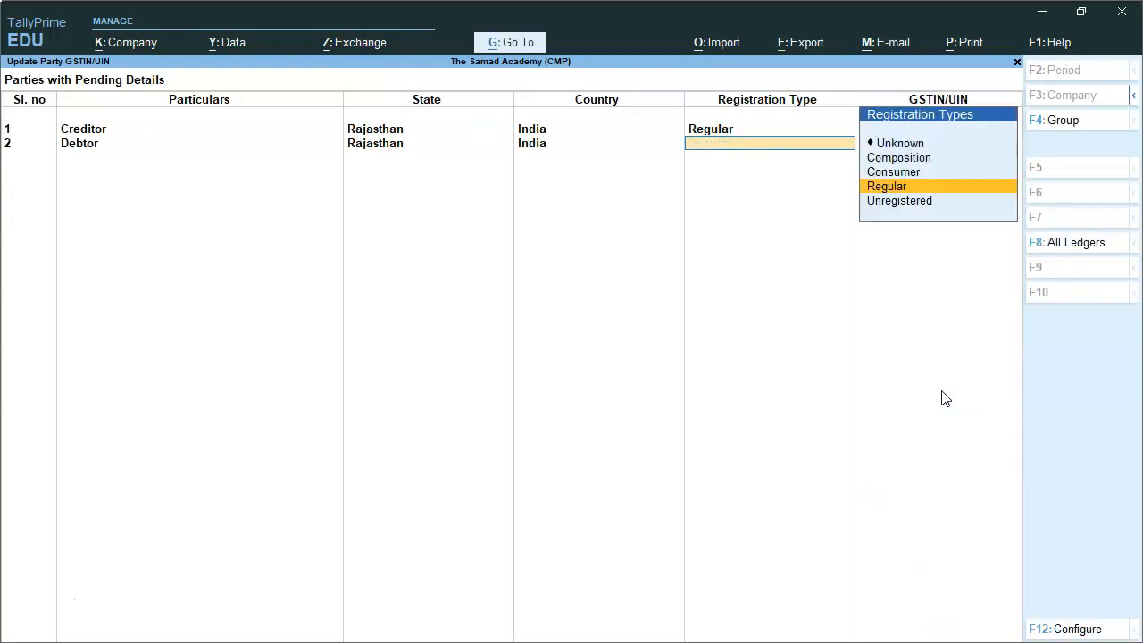
key("Escape")
key("Escape")
key("Escape")
key("Escape")
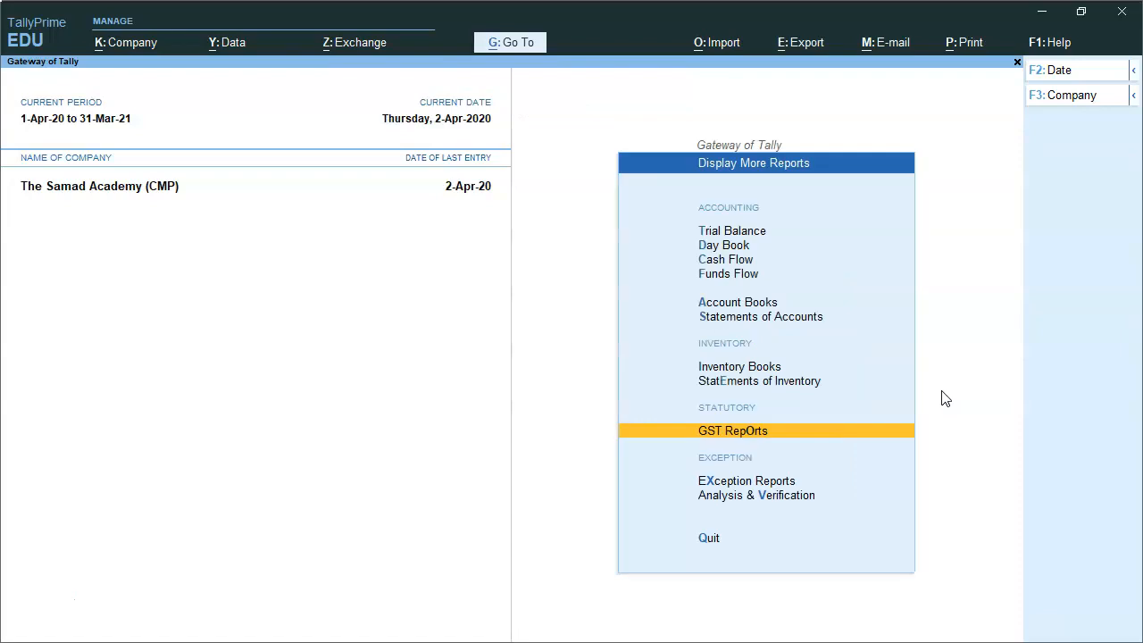